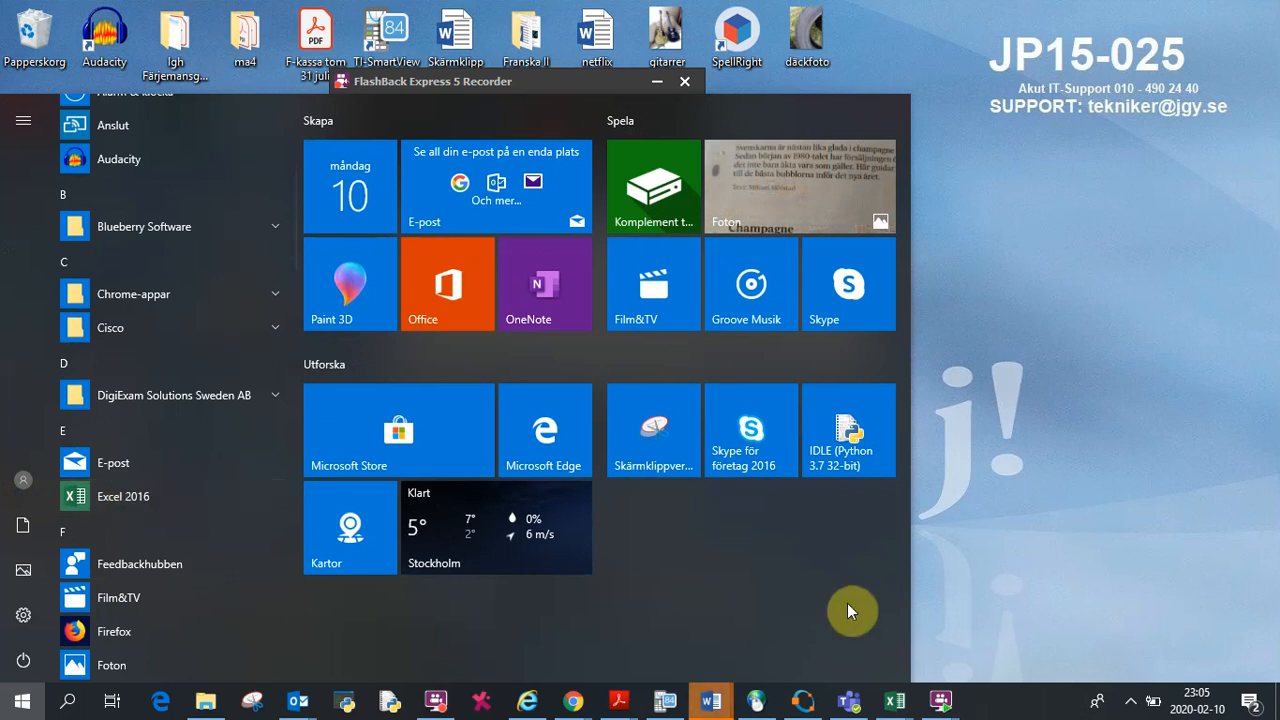
Step: Open the Bok1 workbook and enter the column headers mass(kg) in C6 and F(N) in D6
mouse_move(903, 708)
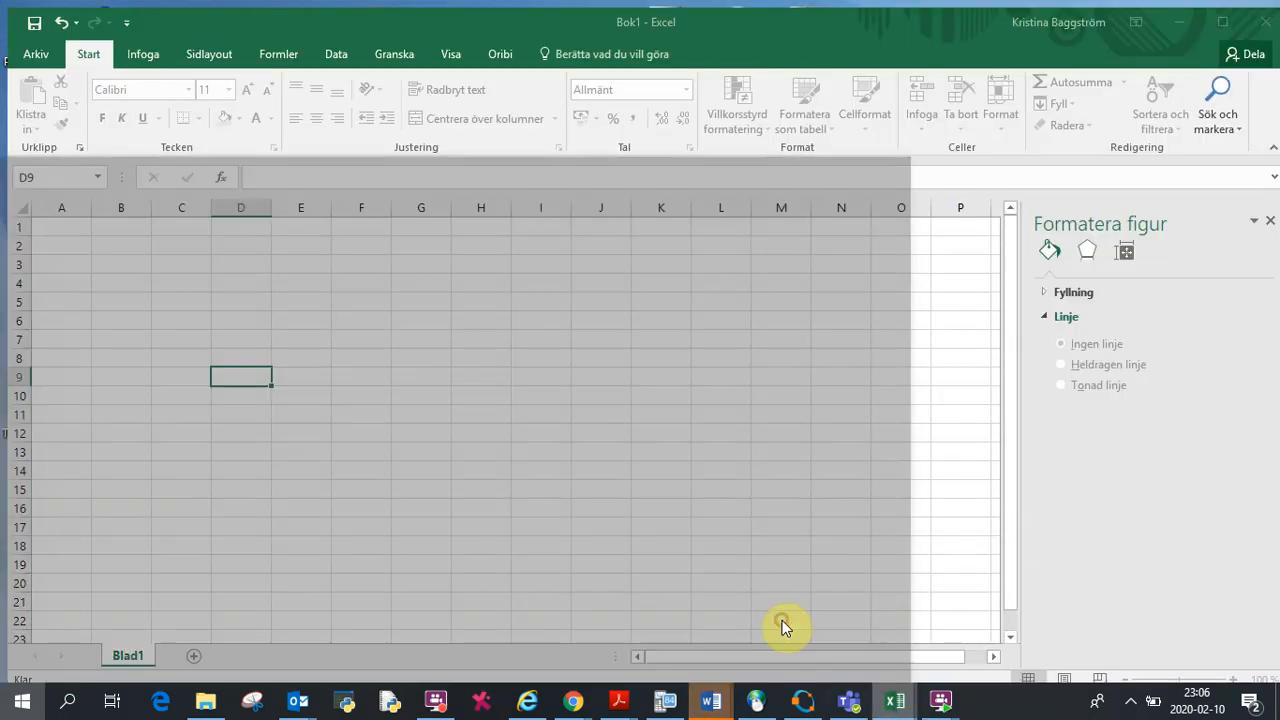
left_click(783, 624)
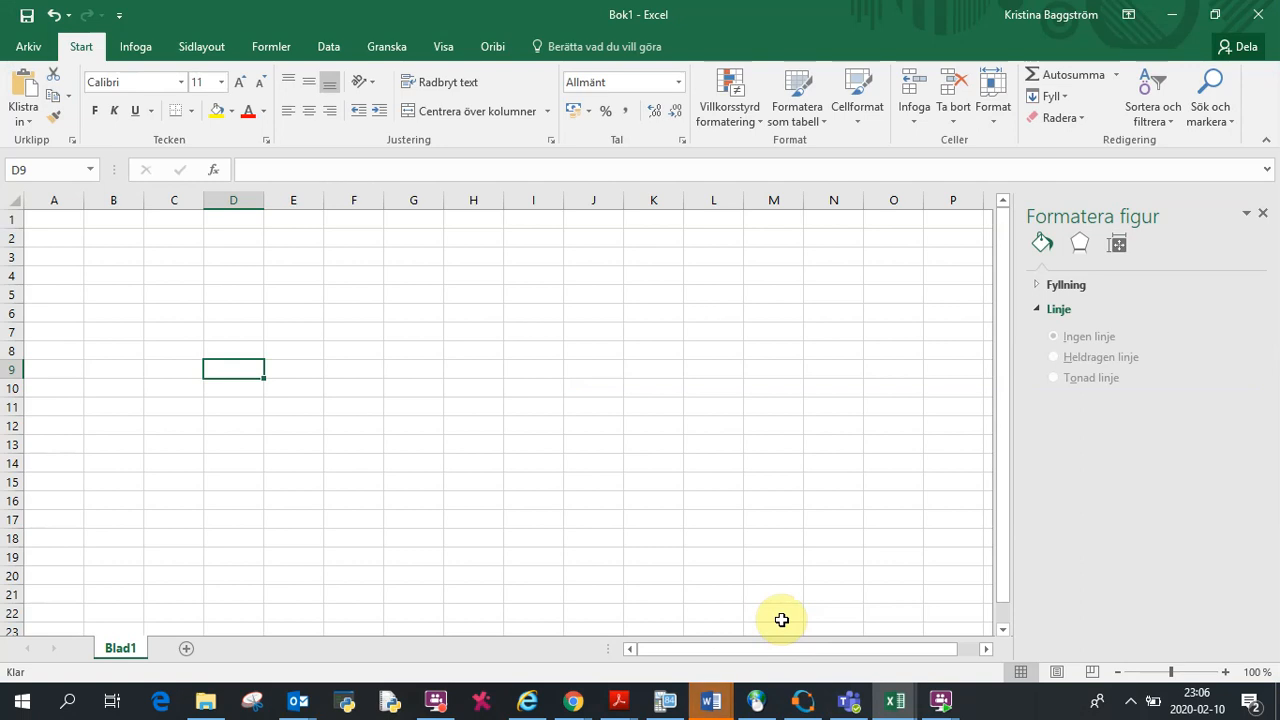
left_click(163, 314)
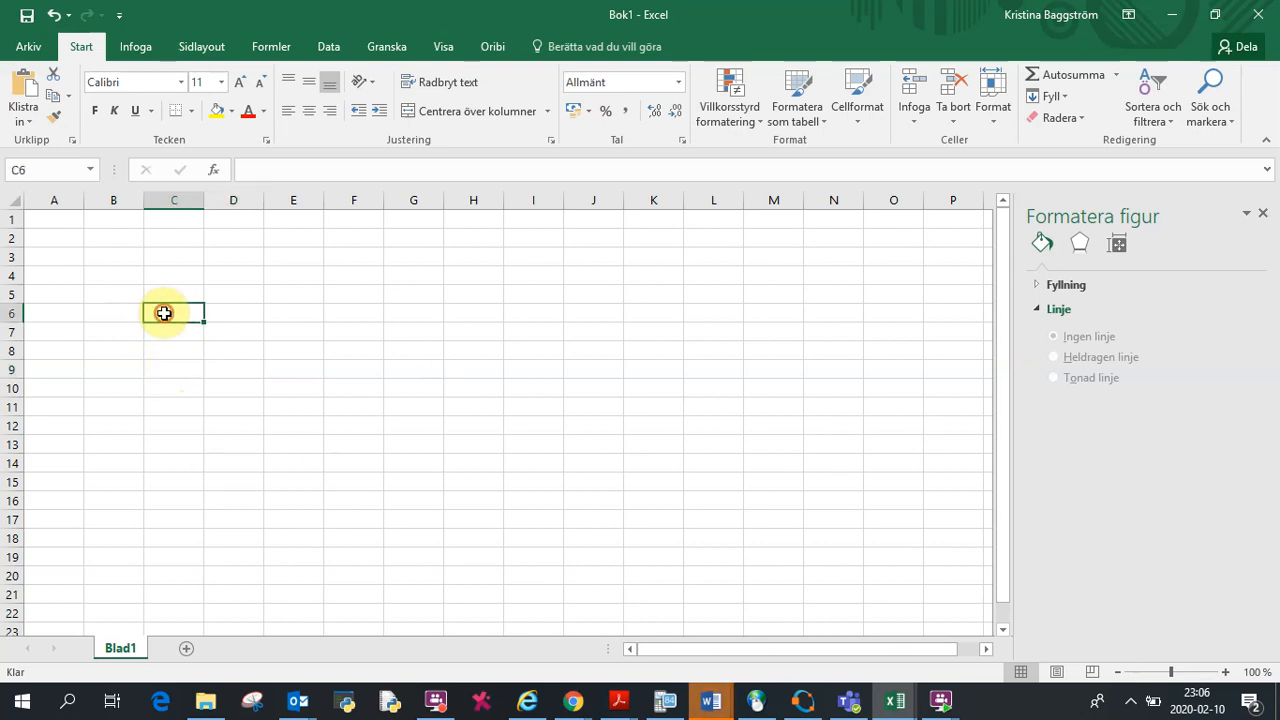
type("mass")
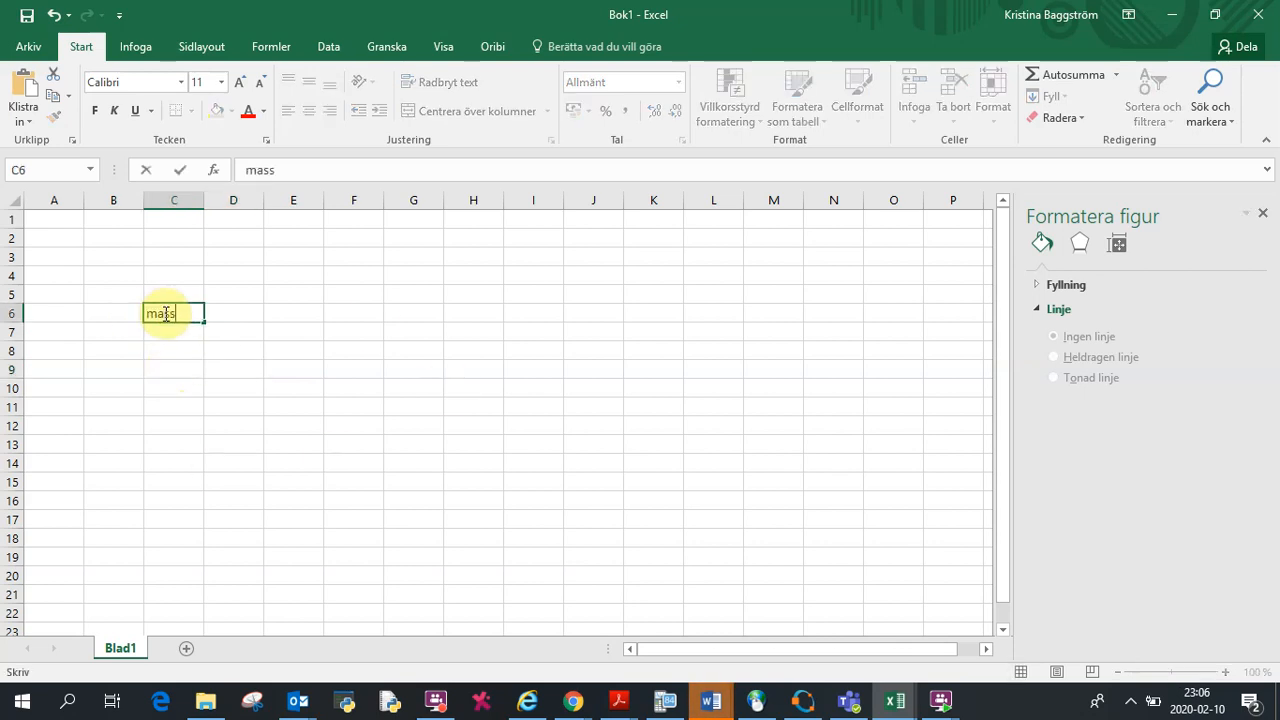
type("(kg)")
key("Tab")
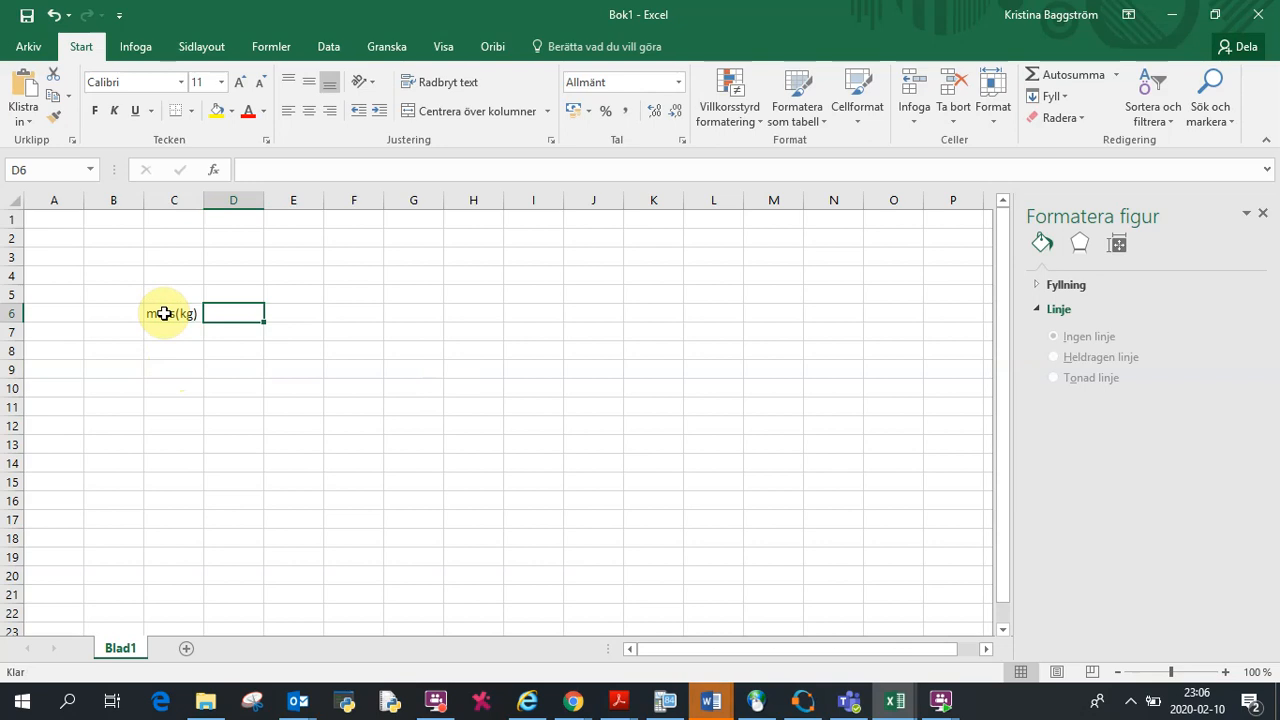
type("F")
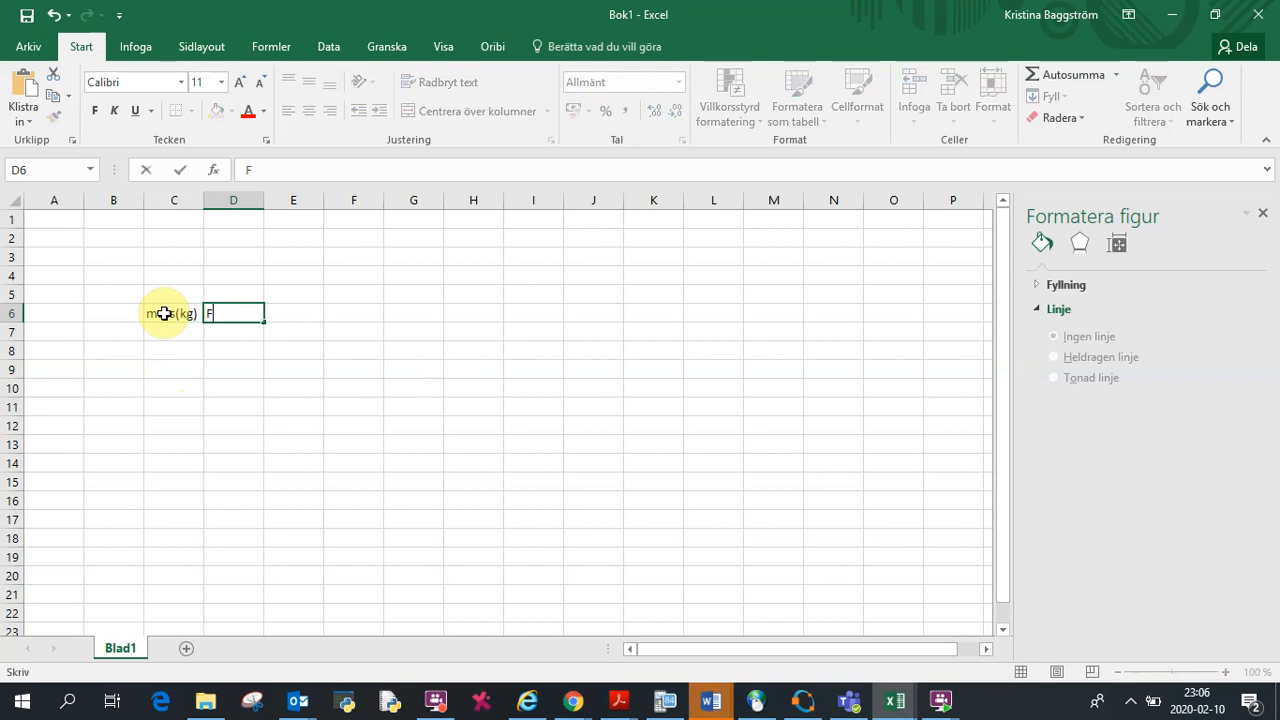
type("(N)")
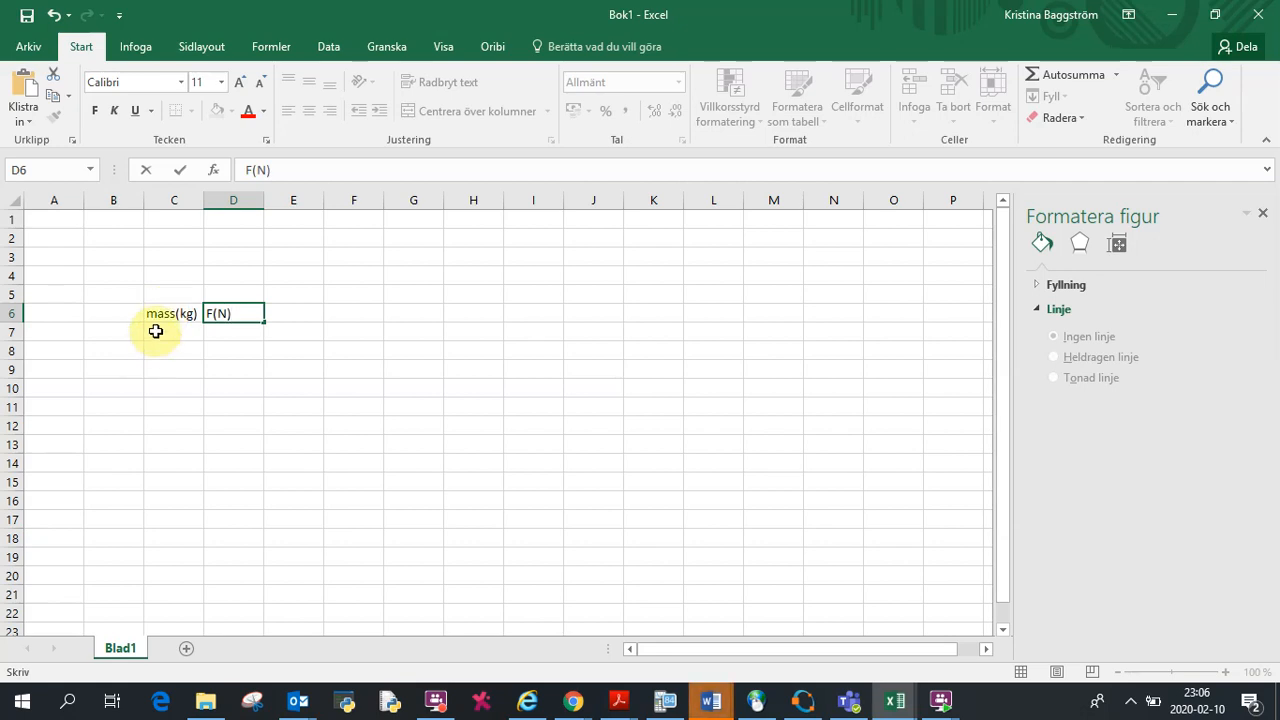
Step: Enter the masses 0,250, 0,417, 0,622, 0,730 and 0,943 in C7 through C11
left_click(155, 331)
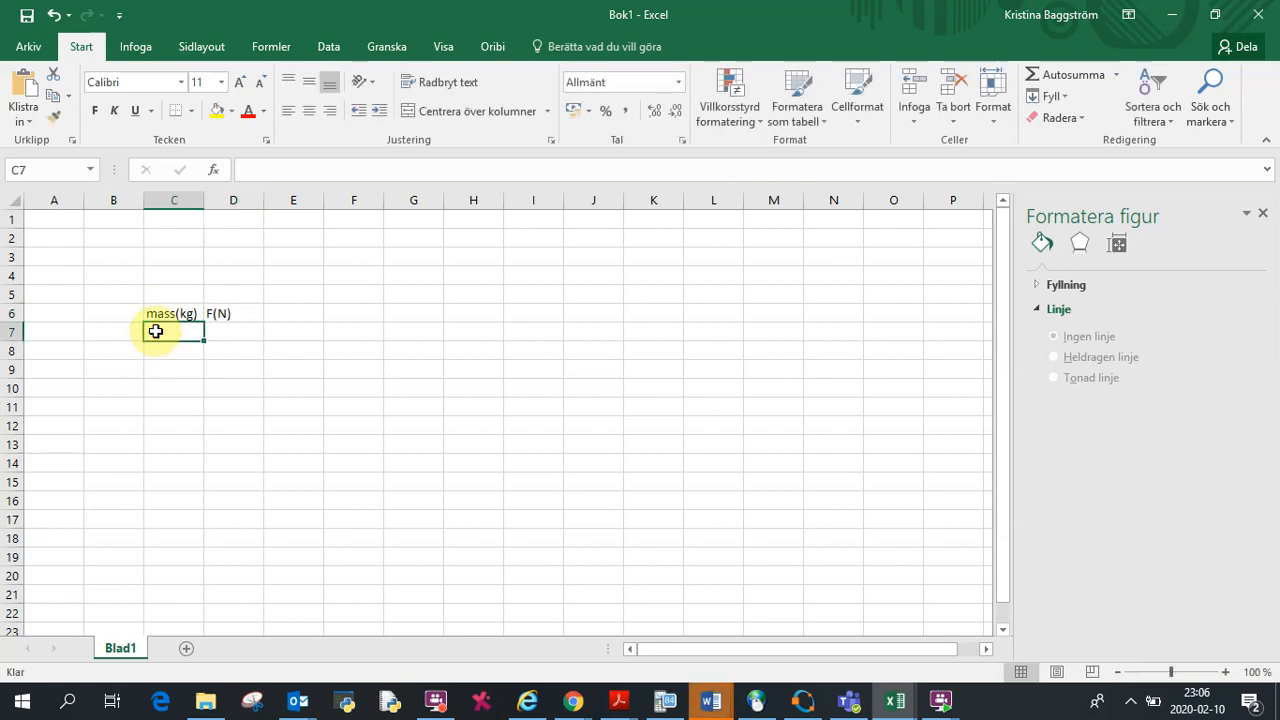
type("0,250")
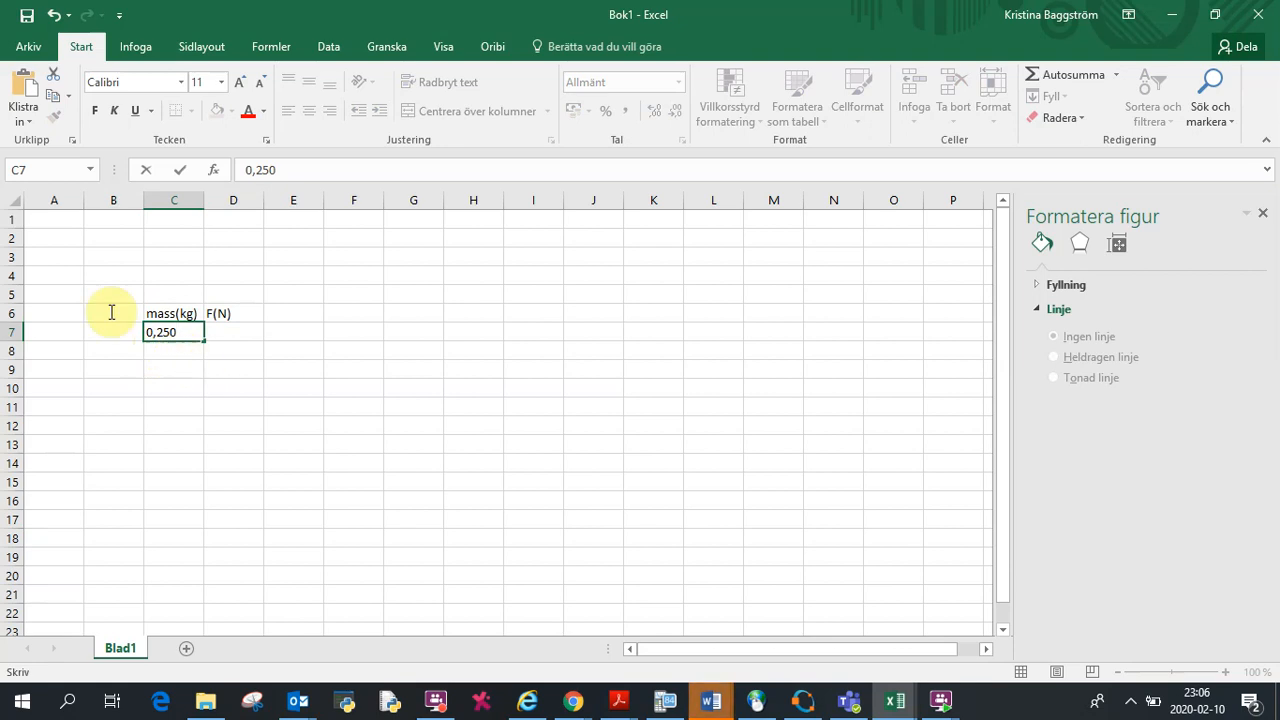
key("Return")
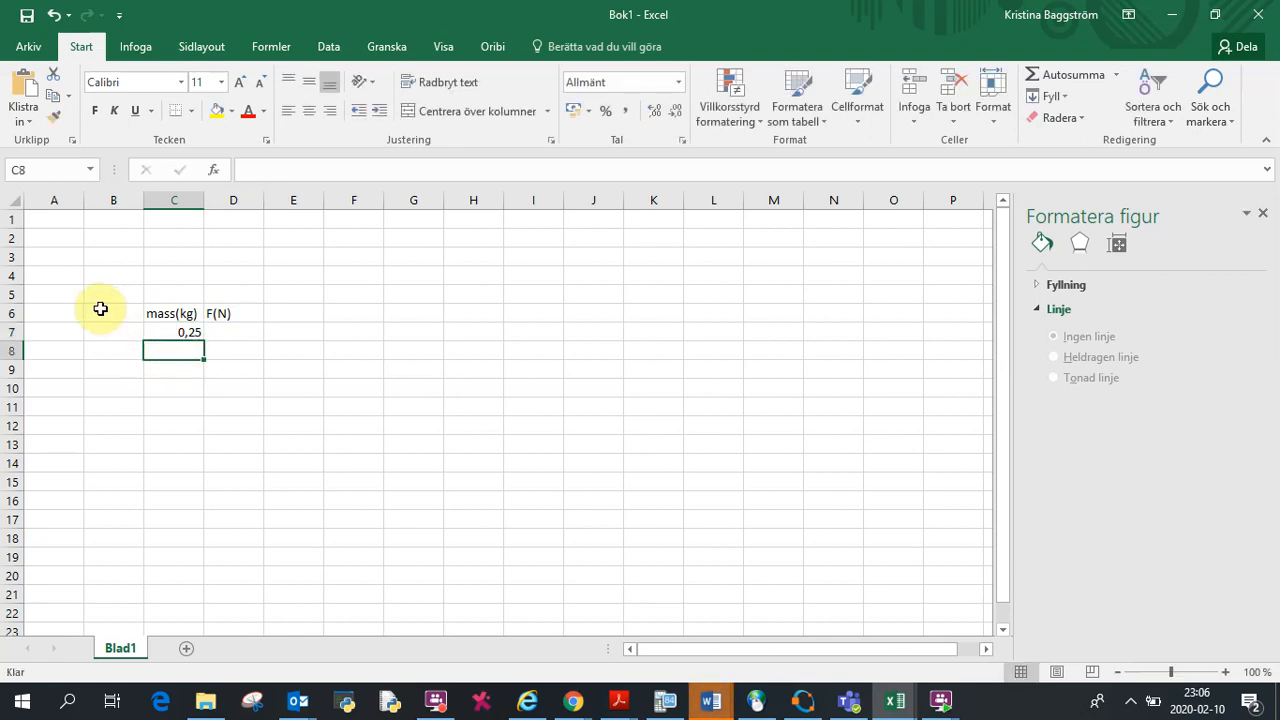
type("0")
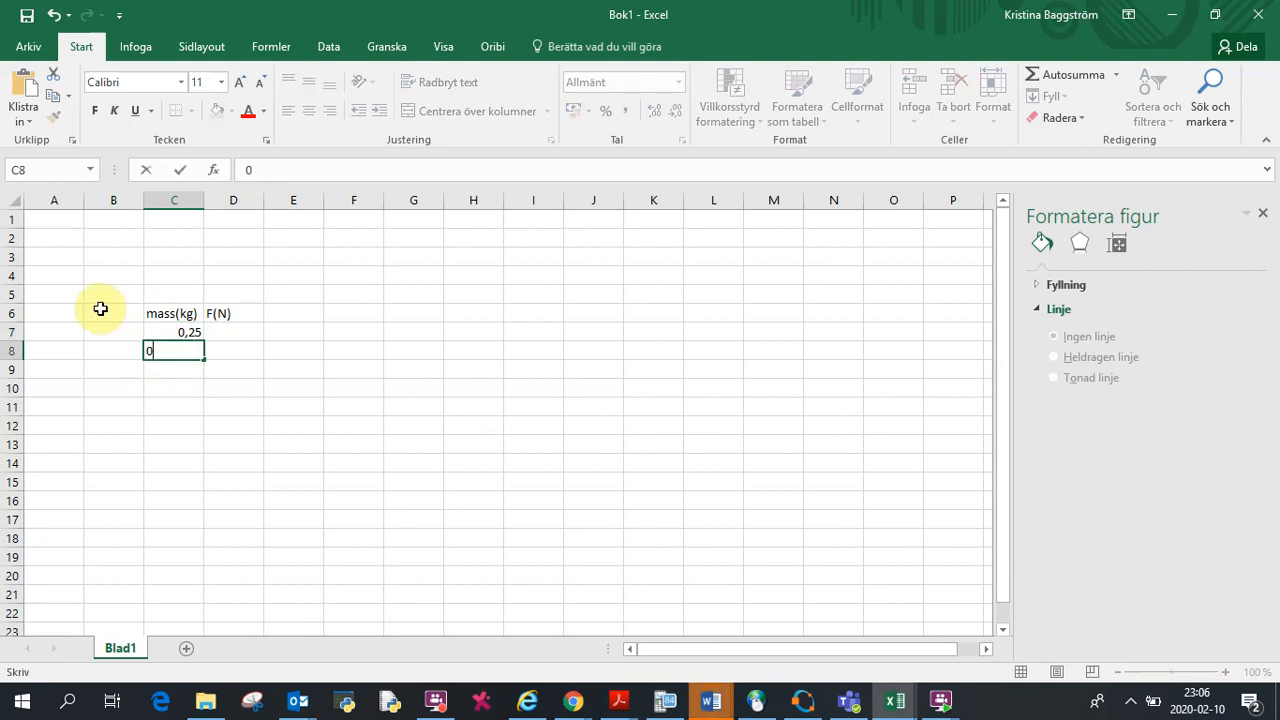
type(",417")
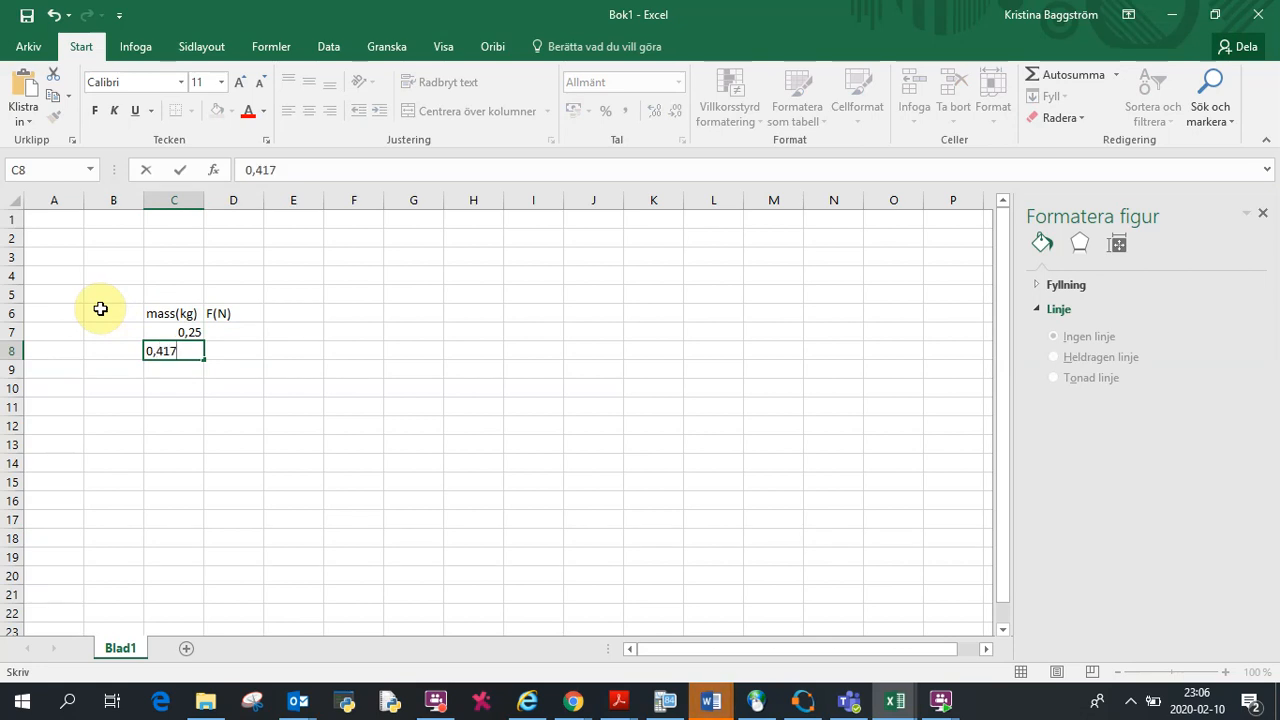
key("Return")
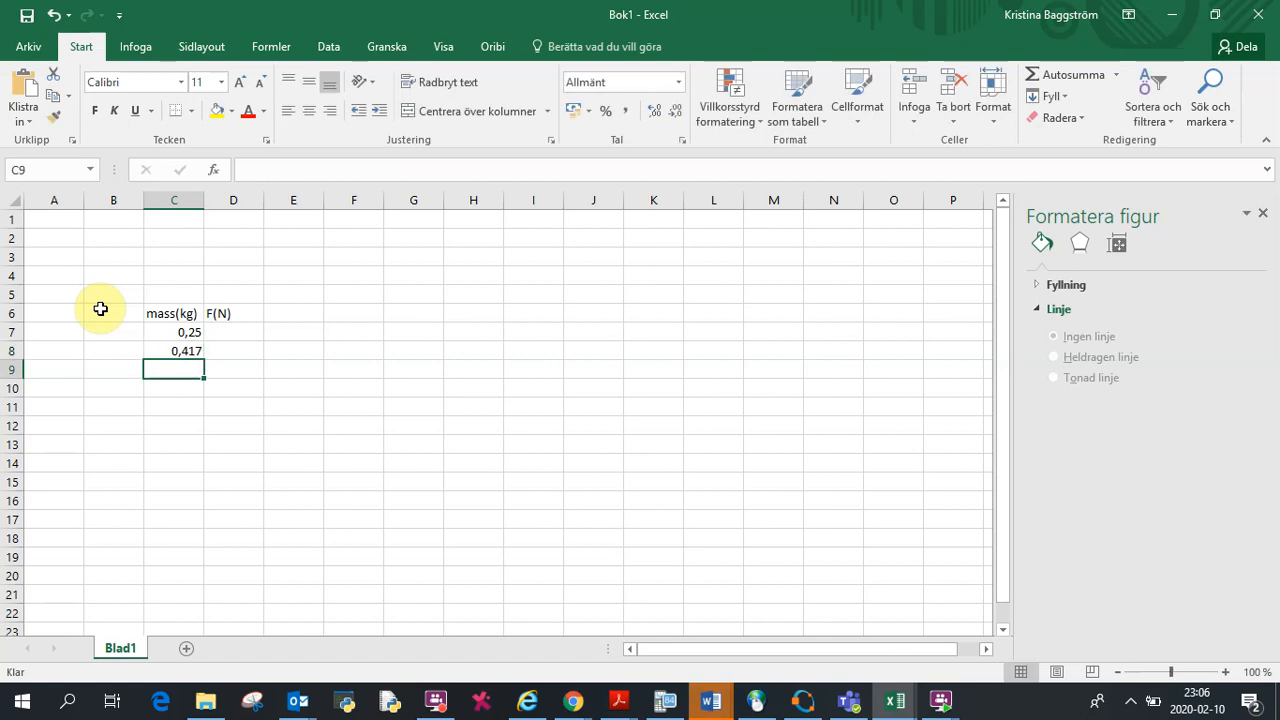
type("0")
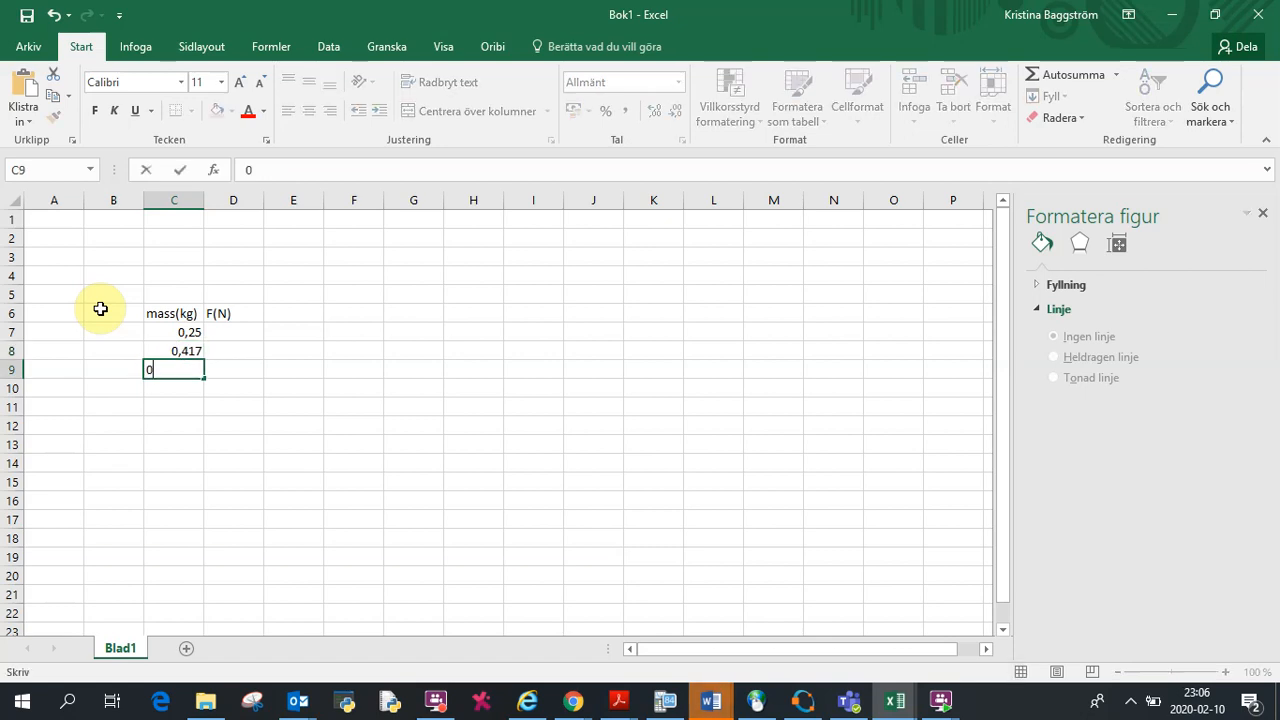
type(",622")
key("Return")
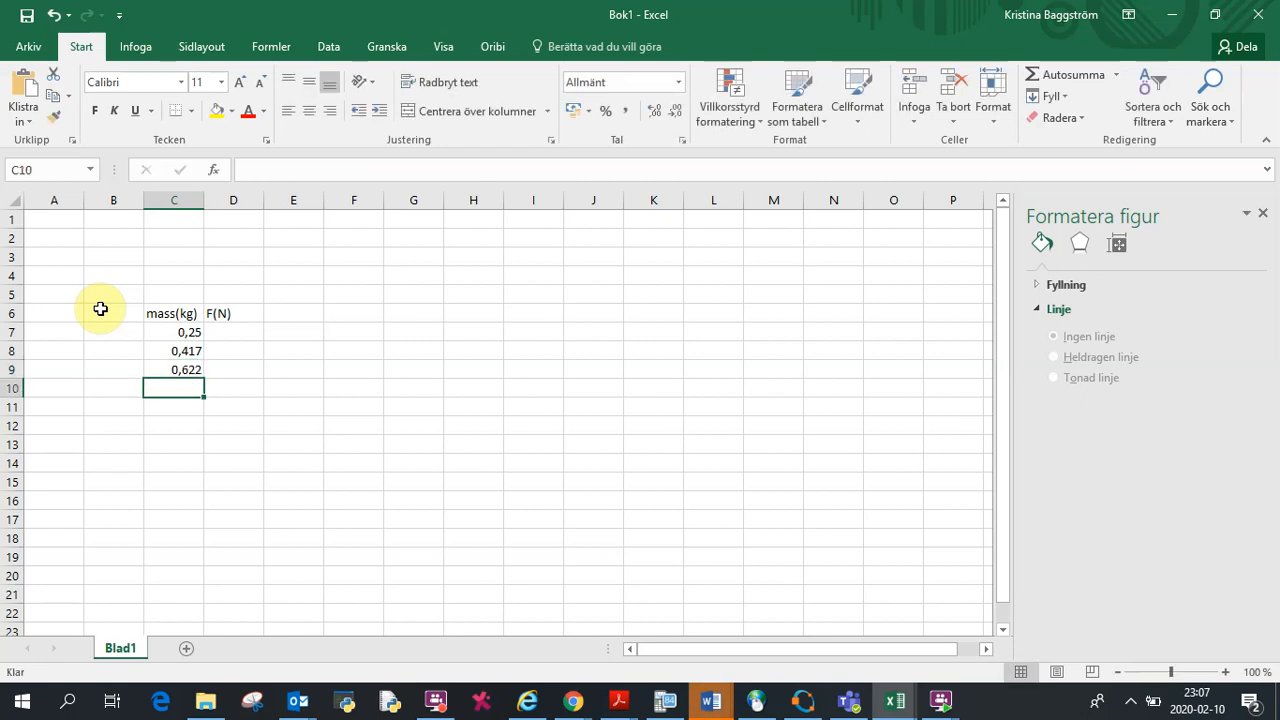
type("0,730")
key("Return")
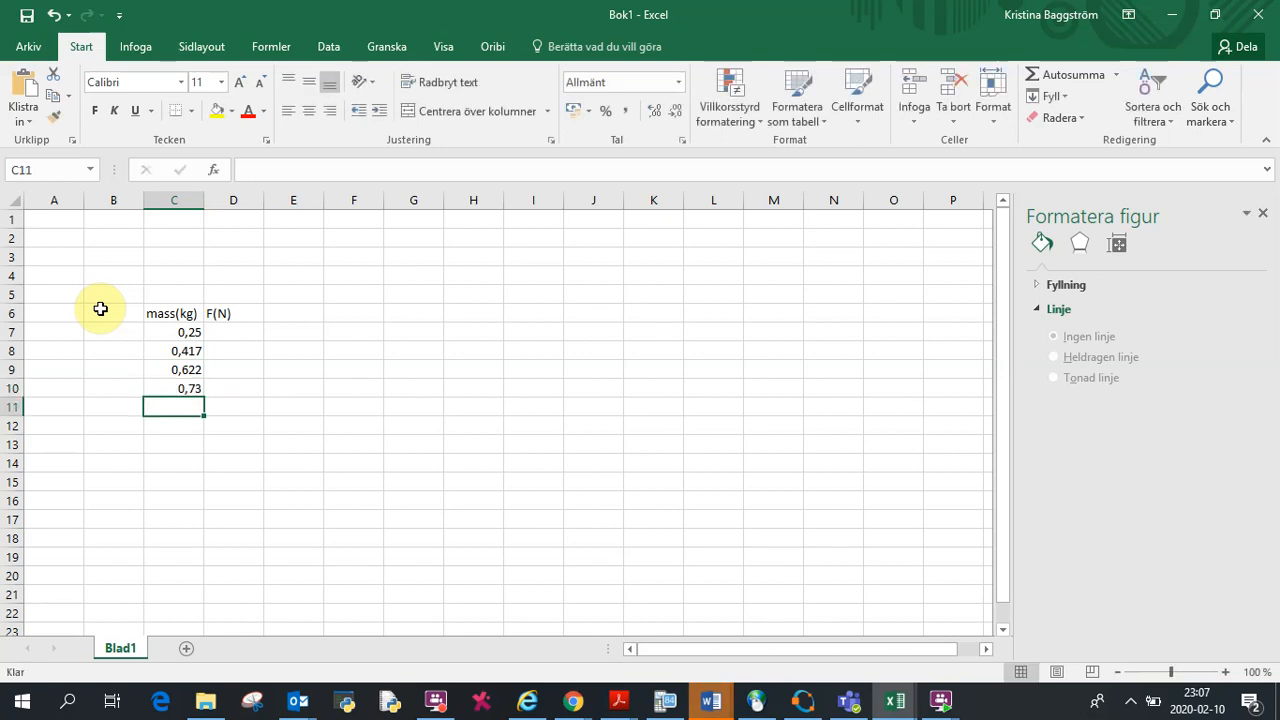
type("0")
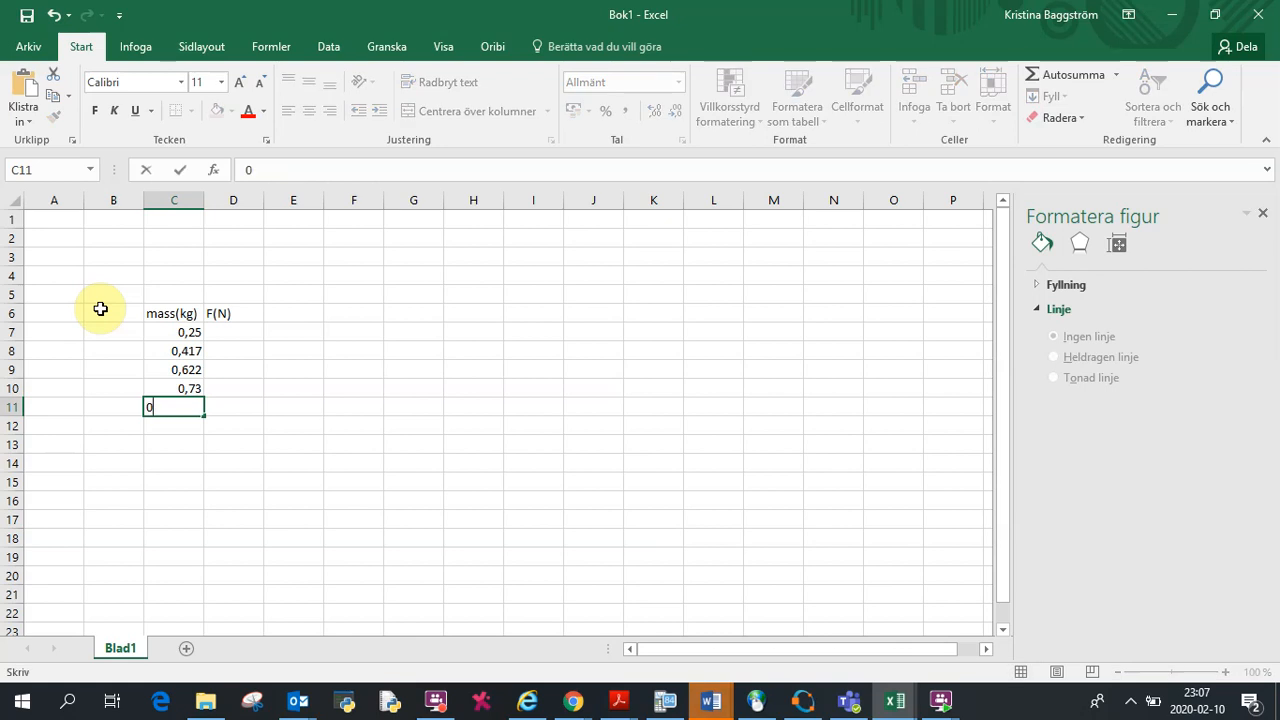
type(",943")
left_click(227, 333)
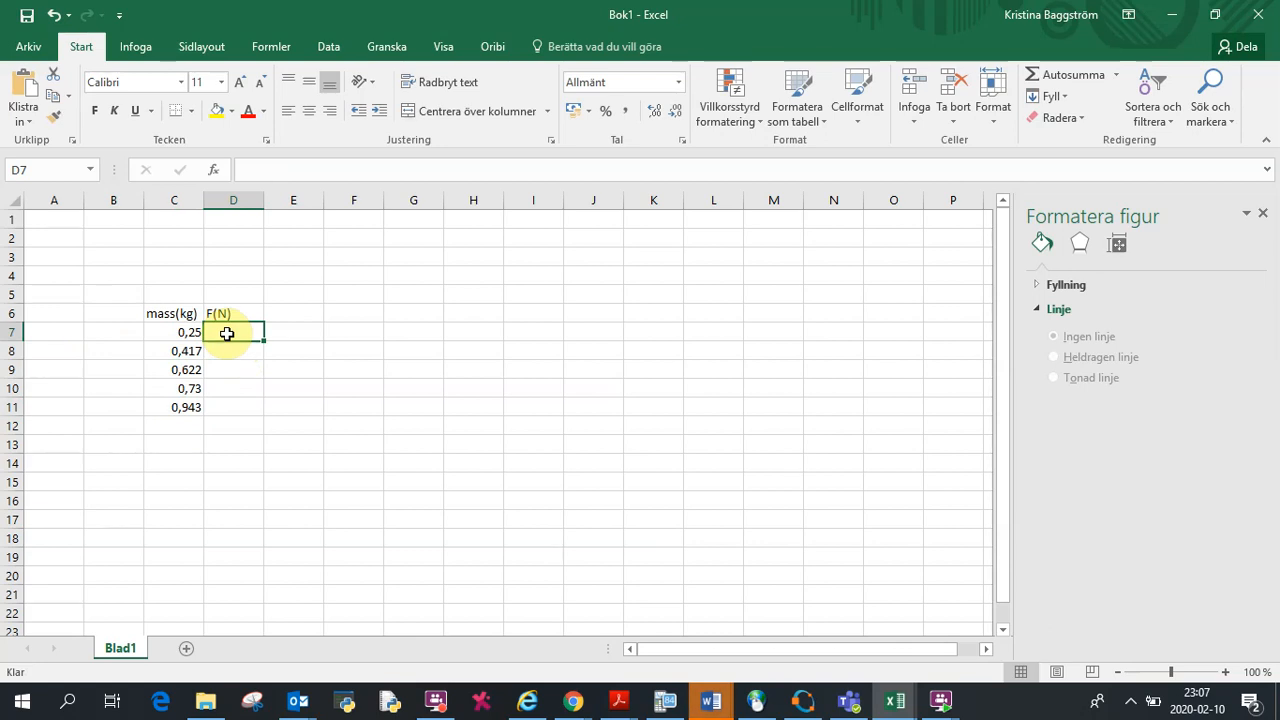
Step: Enter the forces 2,4, 4,0, 7,1, 7,2 and 9,5 in D7 through D11
type("2,4")
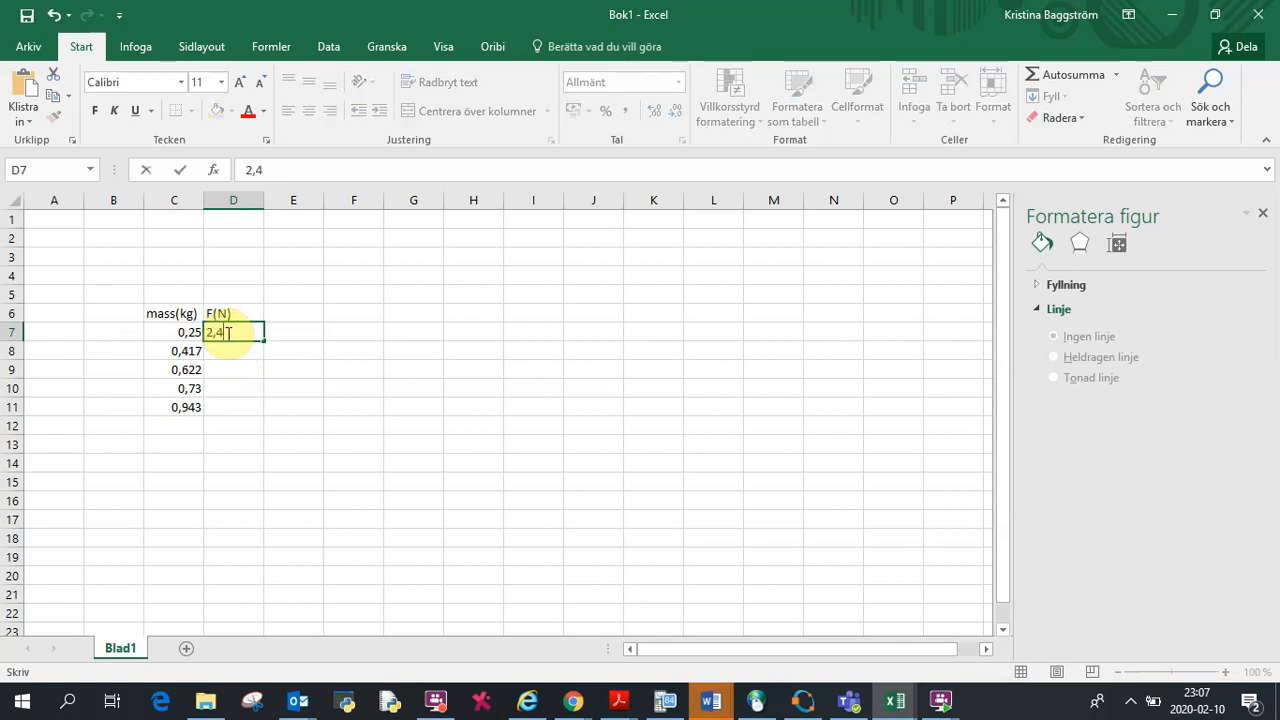
key("Return")
type("4")
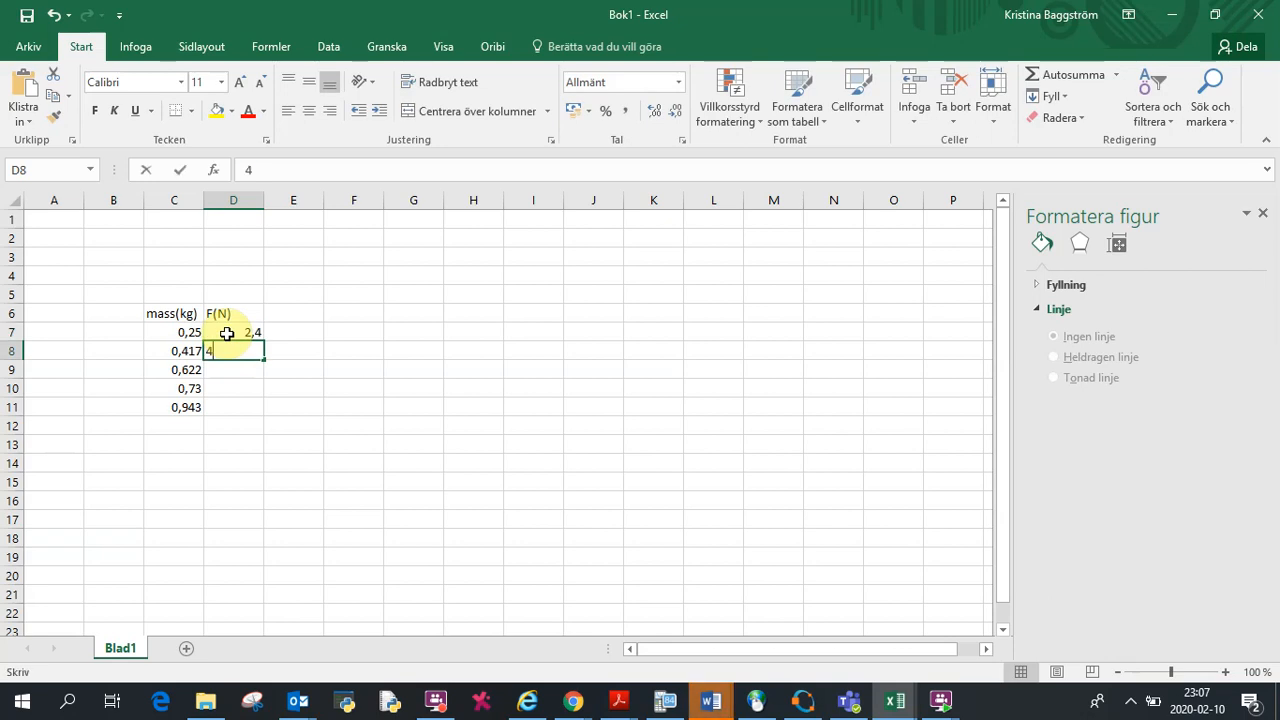
type(",")
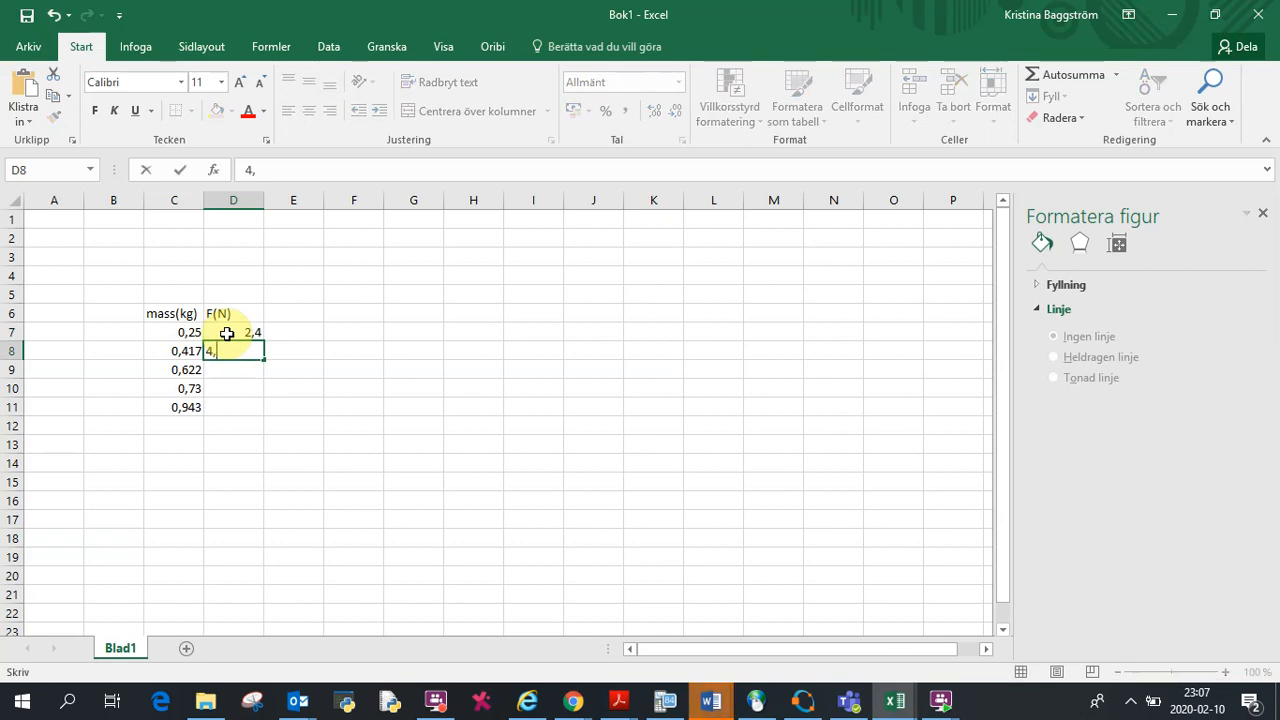
type("4")
key("BackSpace")
type("0")
key("Return")
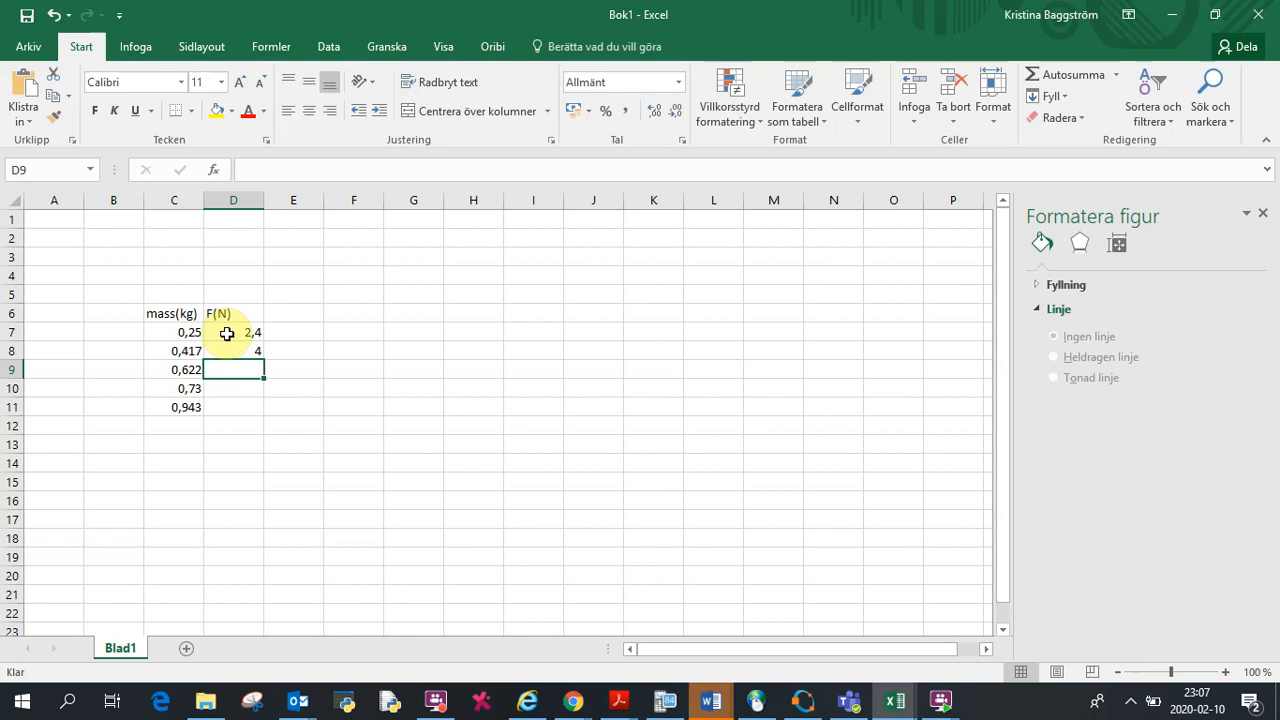
type("7,1")
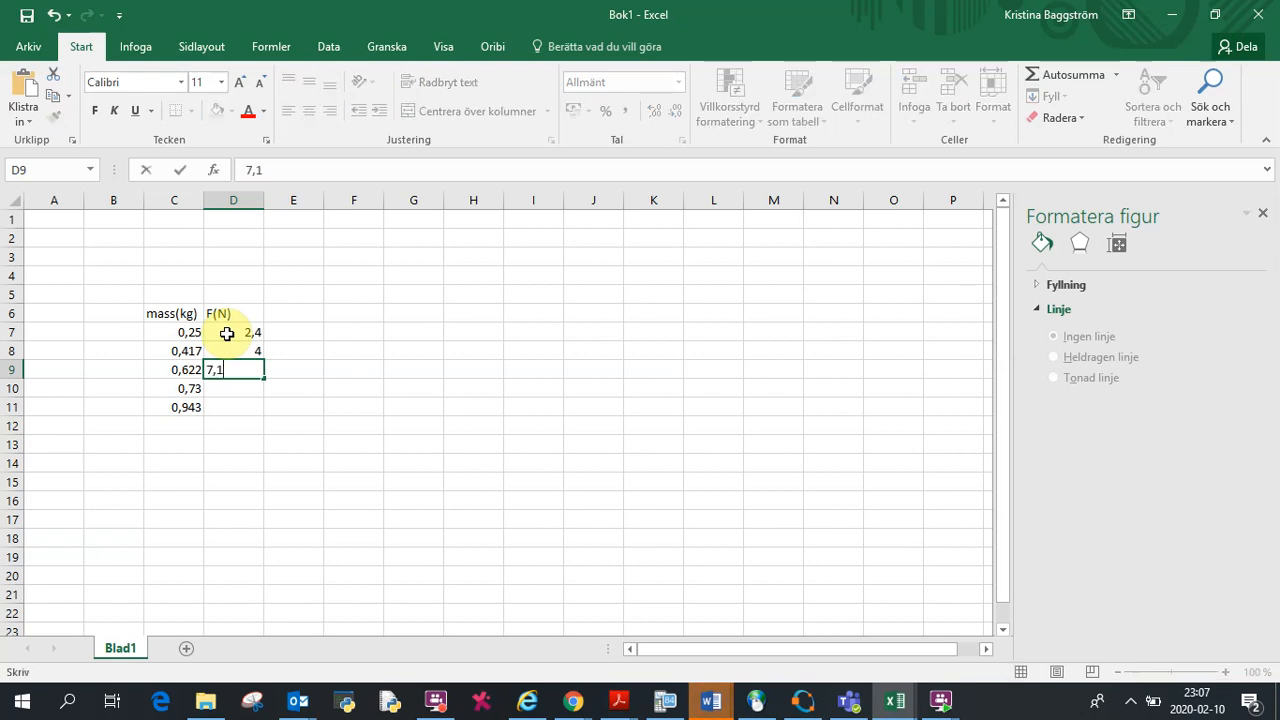
key("Return")
type("7")
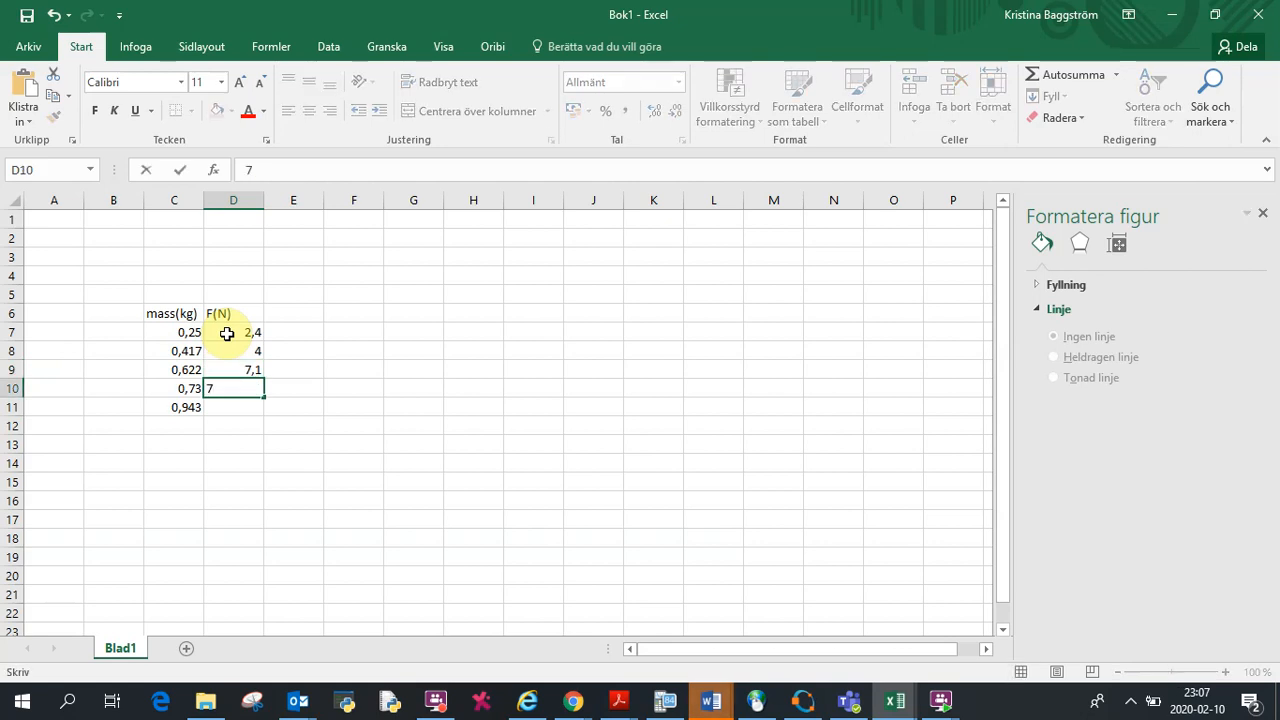
type(",2")
key("Return")
type("9,5")
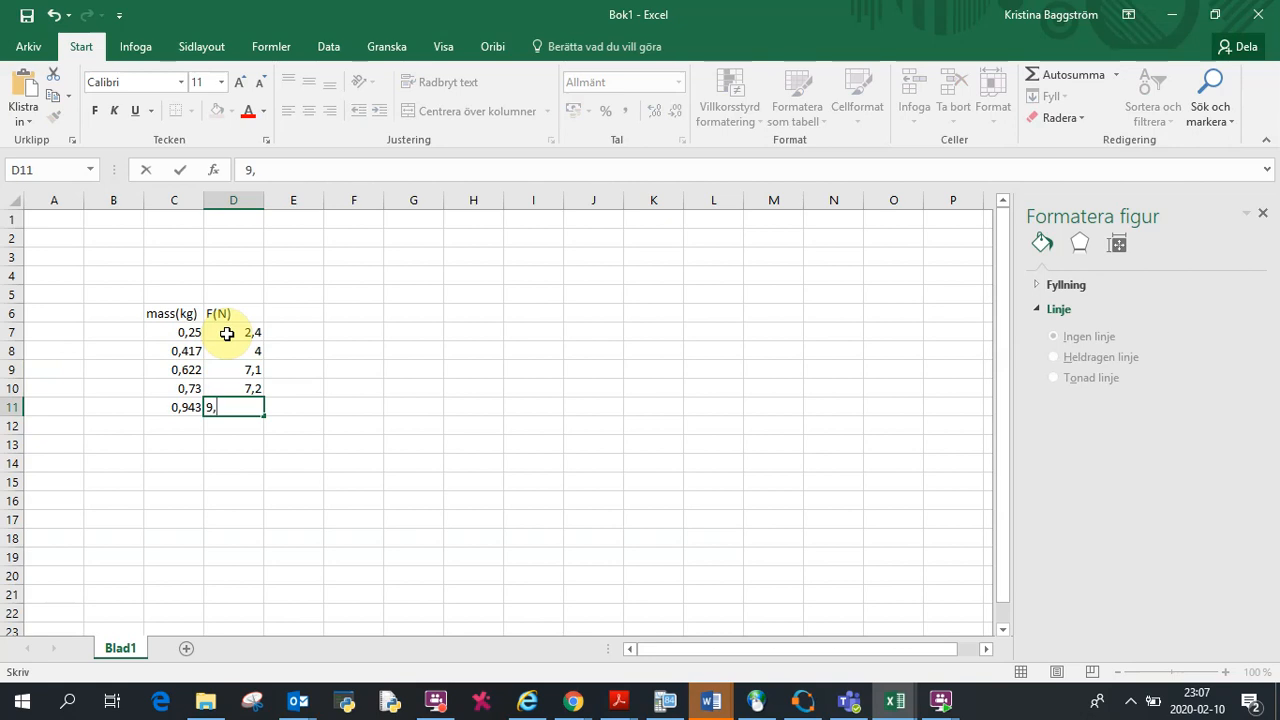
left_click(224, 431)
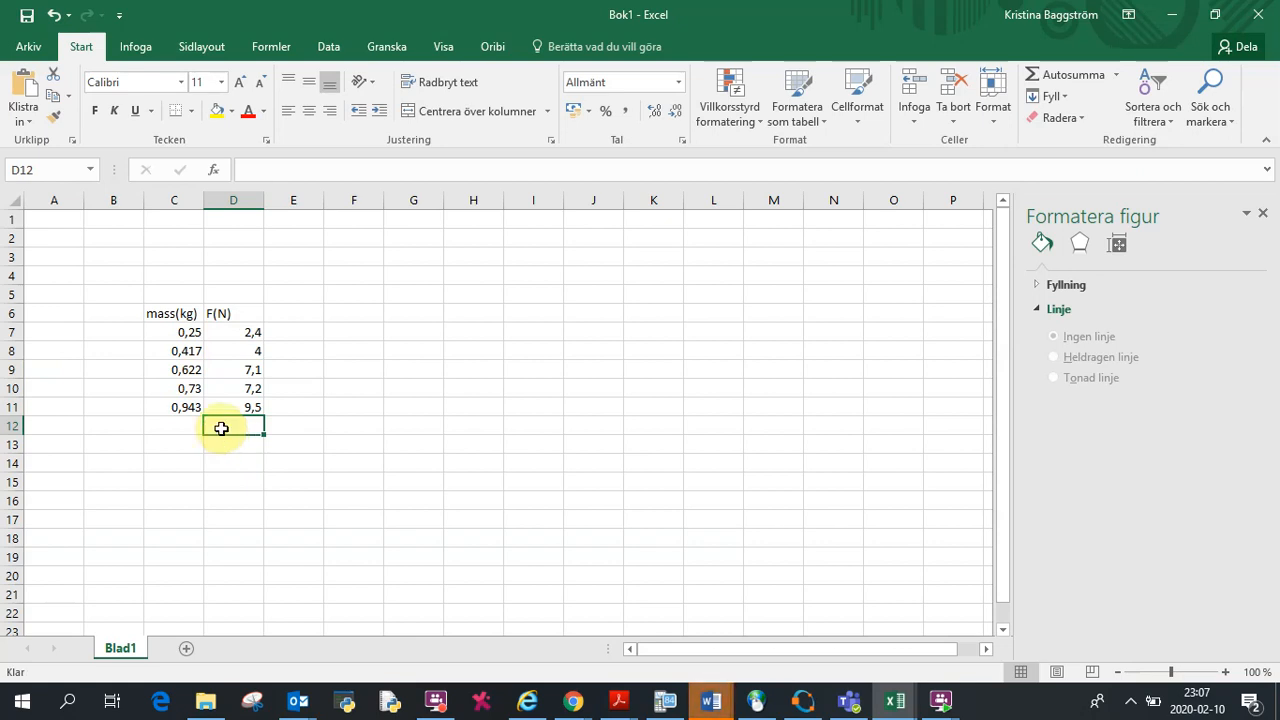
Step: Label the columns above the headers with x in C5 and y in D5
left_click_drag(156, 333, 234, 408)
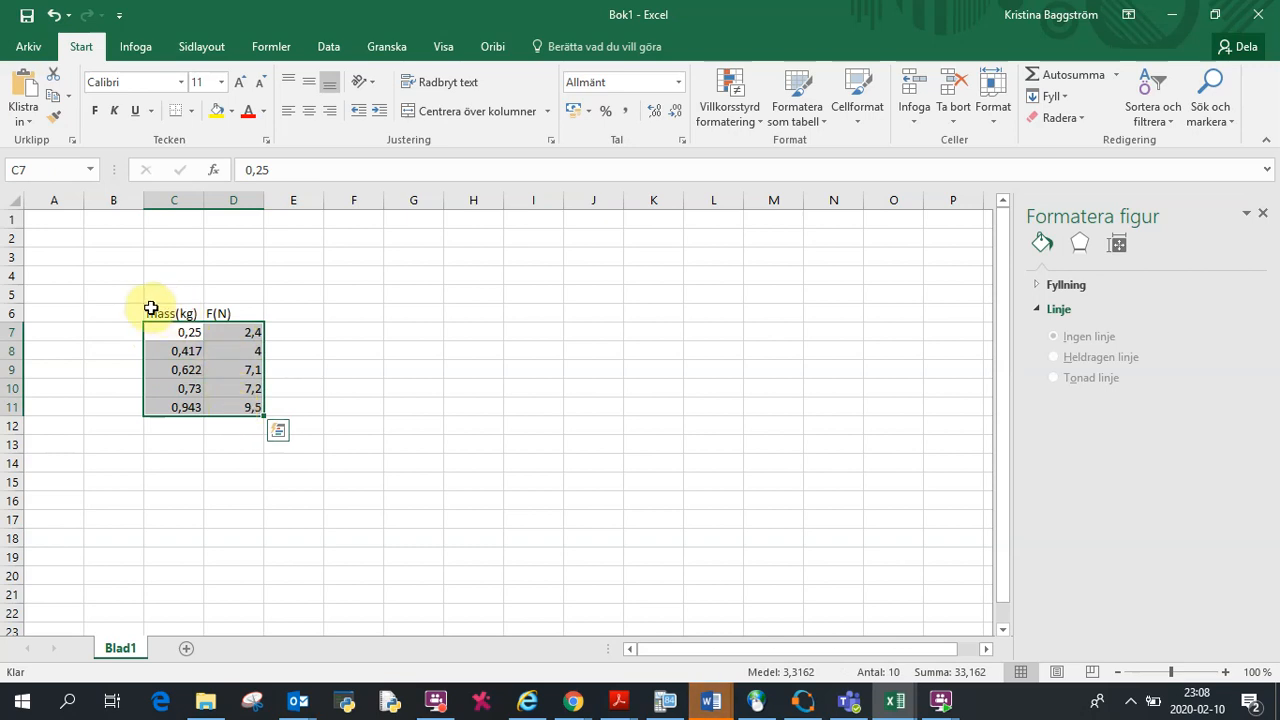
left_click(168, 296)
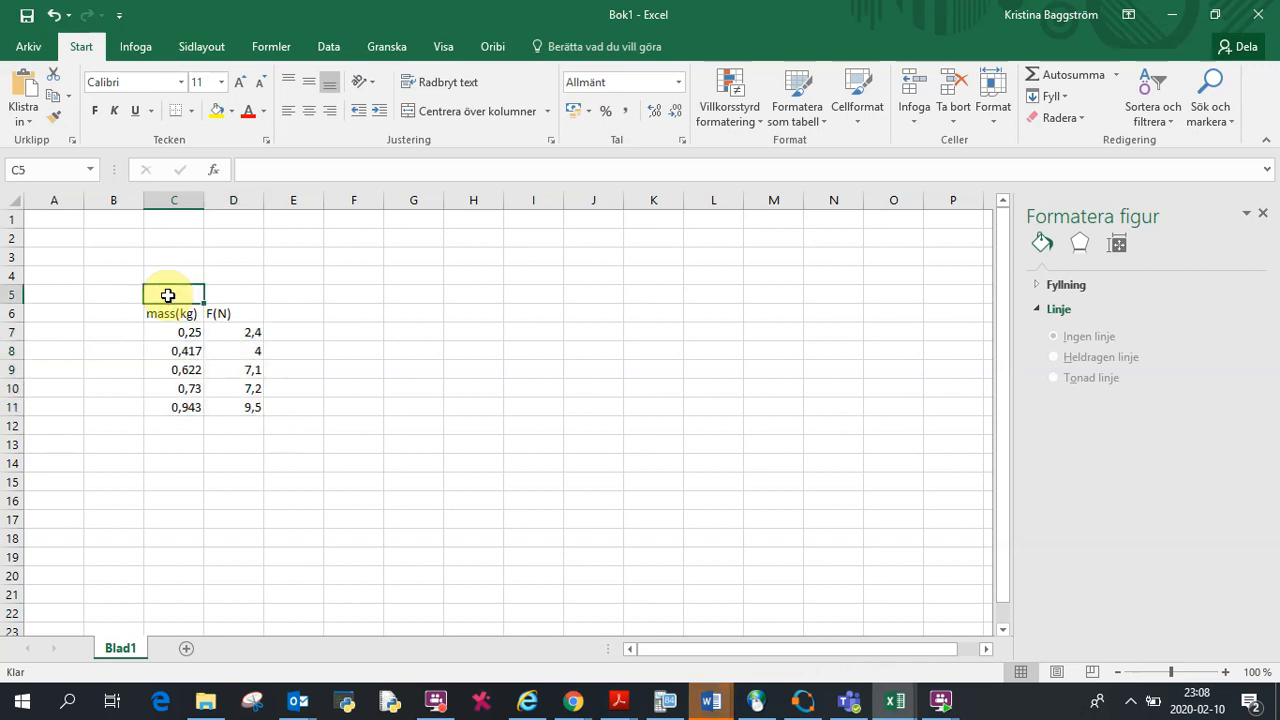
type("x")
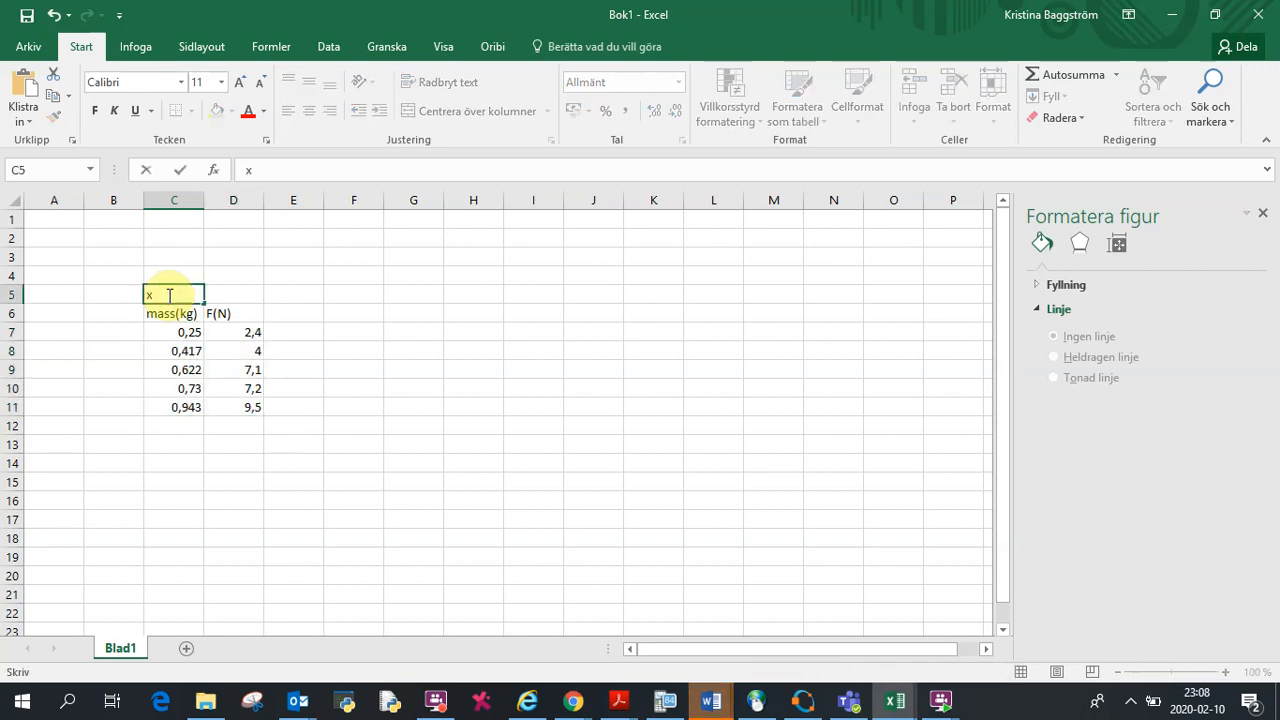
key("Tab")
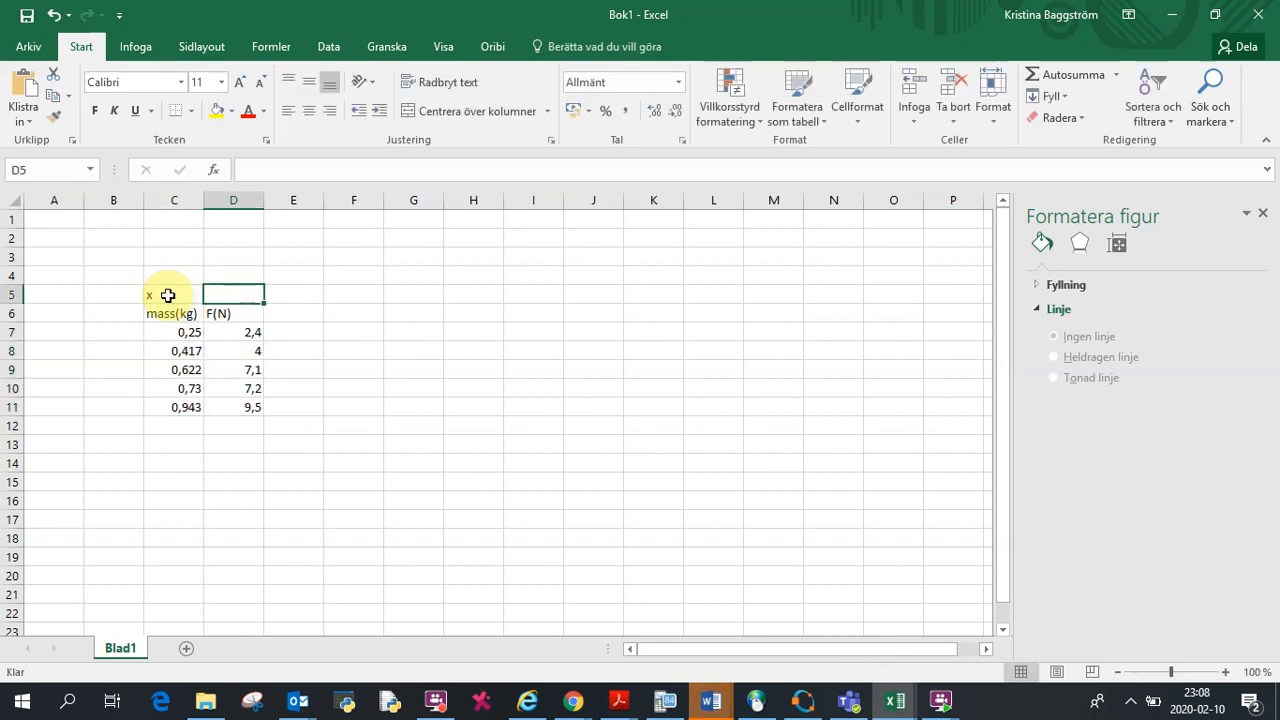
type("y")
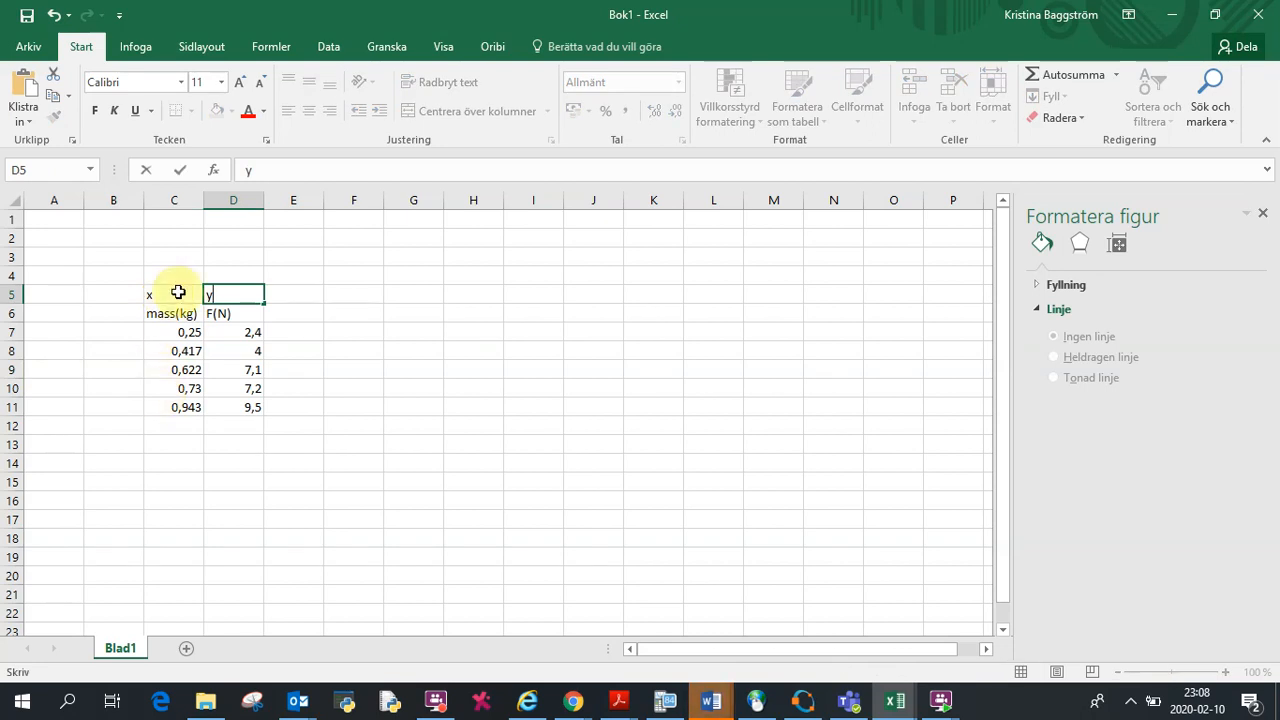
Step: Select the data in C7:D11 and insert a scatter chart with markers only
left_click(100, 331)
left_click_drag(172, 331, 229, 410)
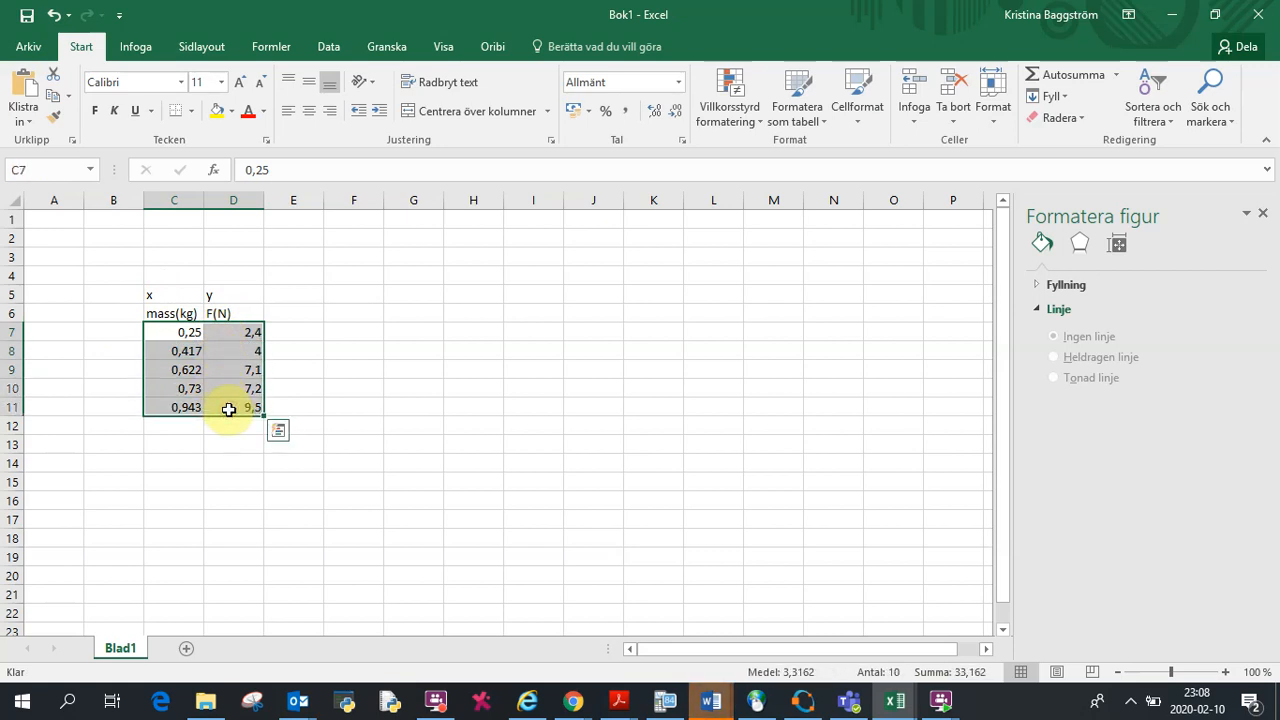
left_click(134, 48)
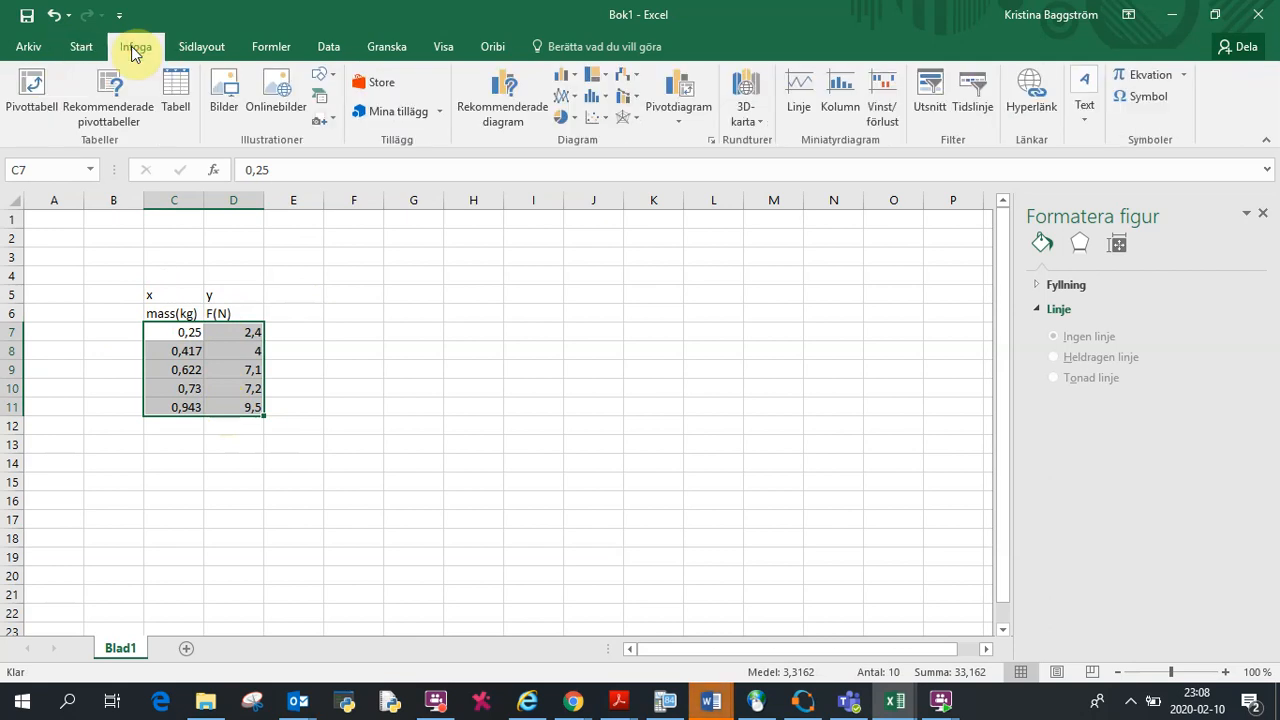
double_click(605, 120)
left_click(605, 120)
left_click(605, 120)
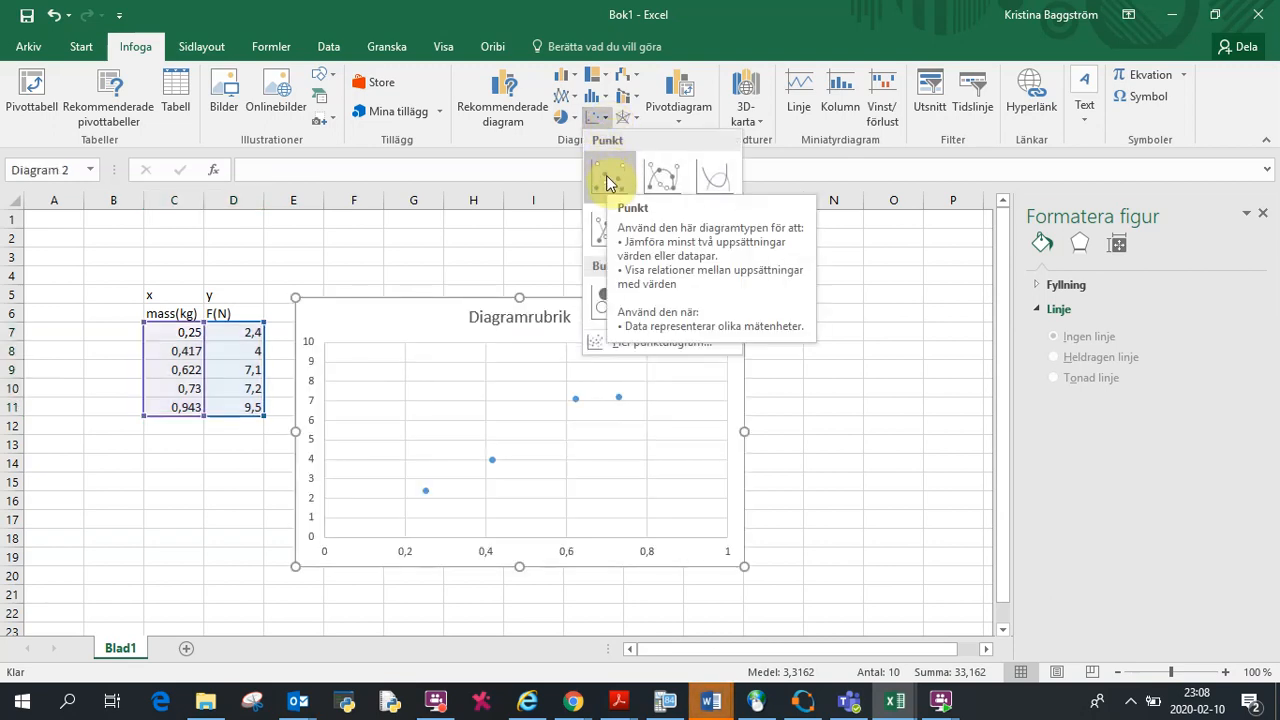
Step: Insert the markers-only scatter chart and add a trendline to its data series
left_click(607, 180)
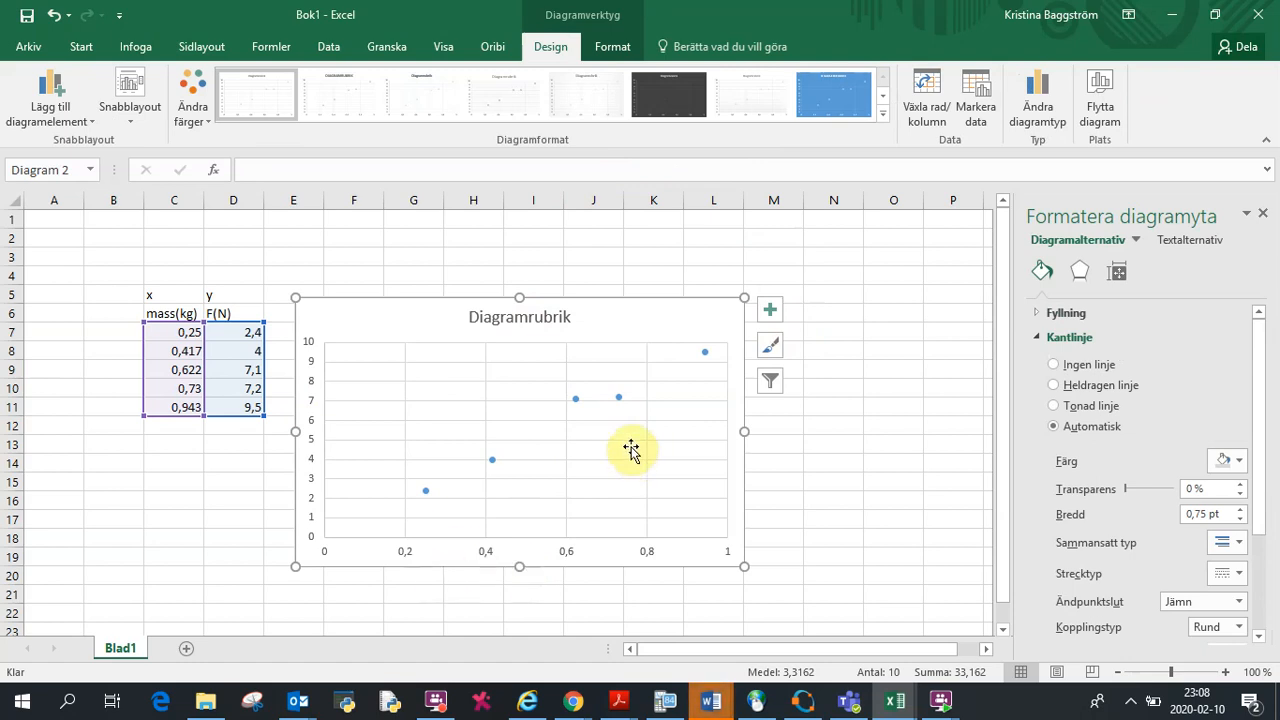
mouse_move(493, 463)
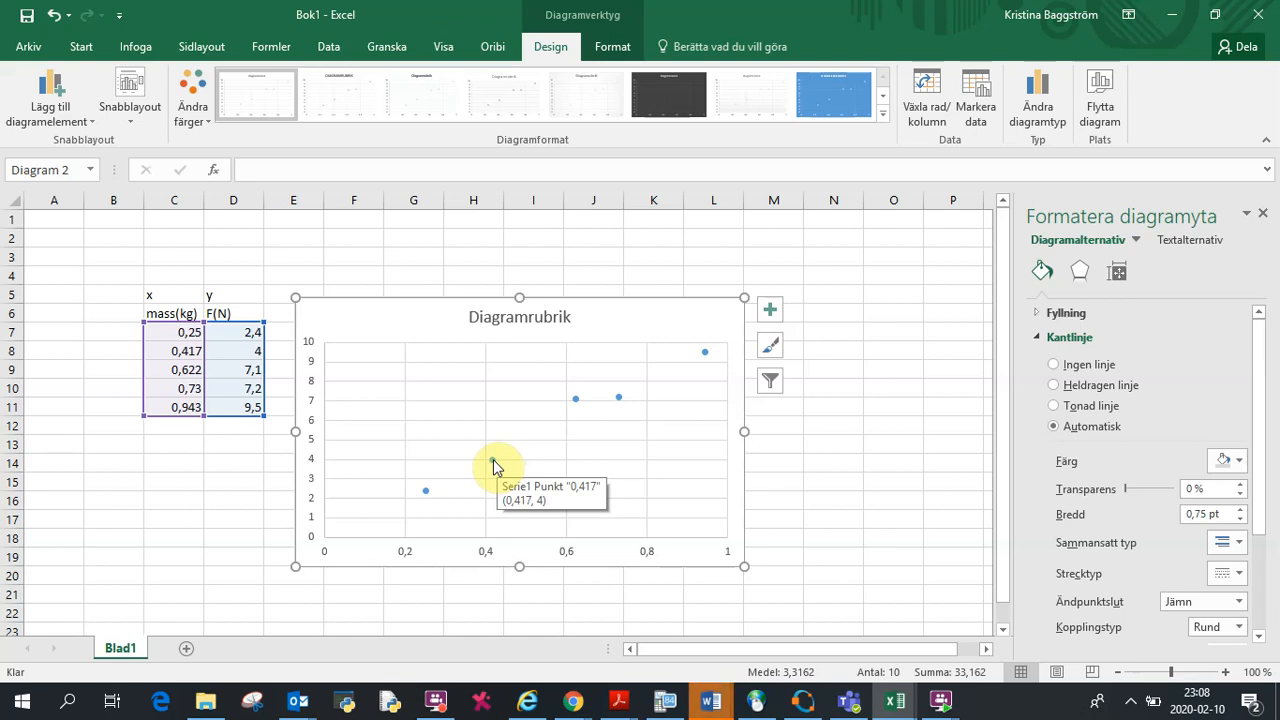
left_click(493, 461)
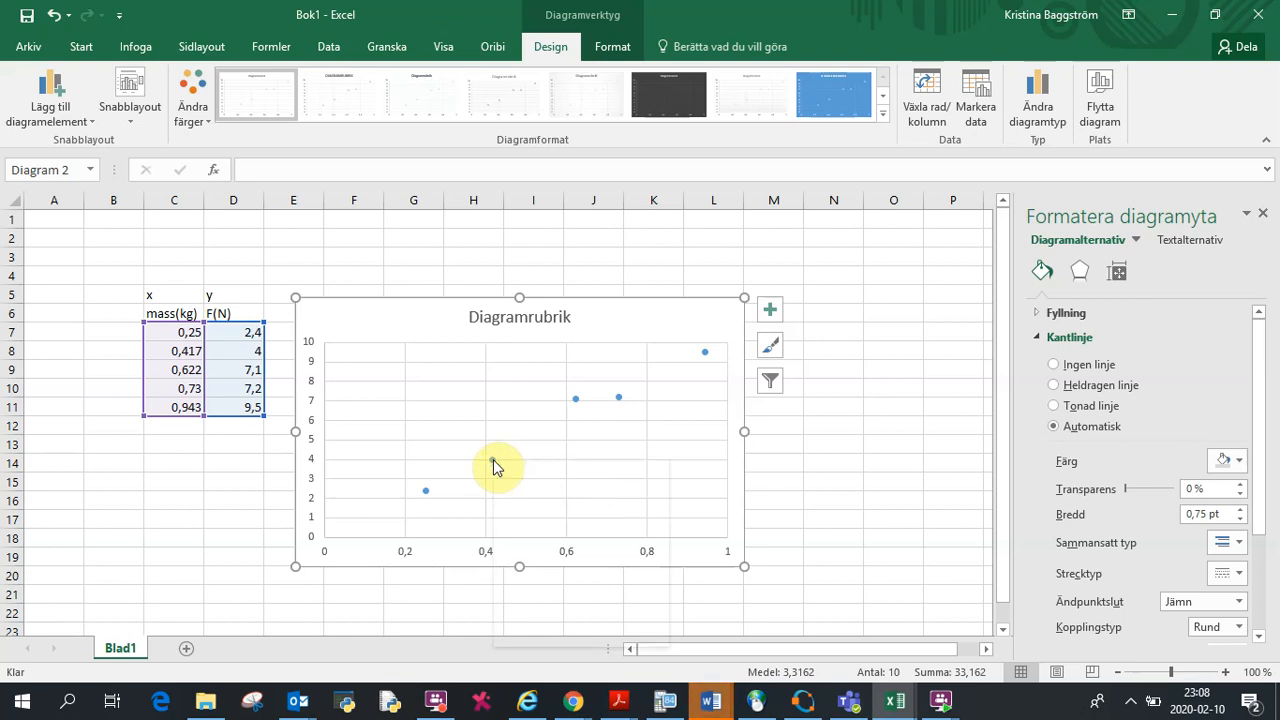
right_click(493, 459)
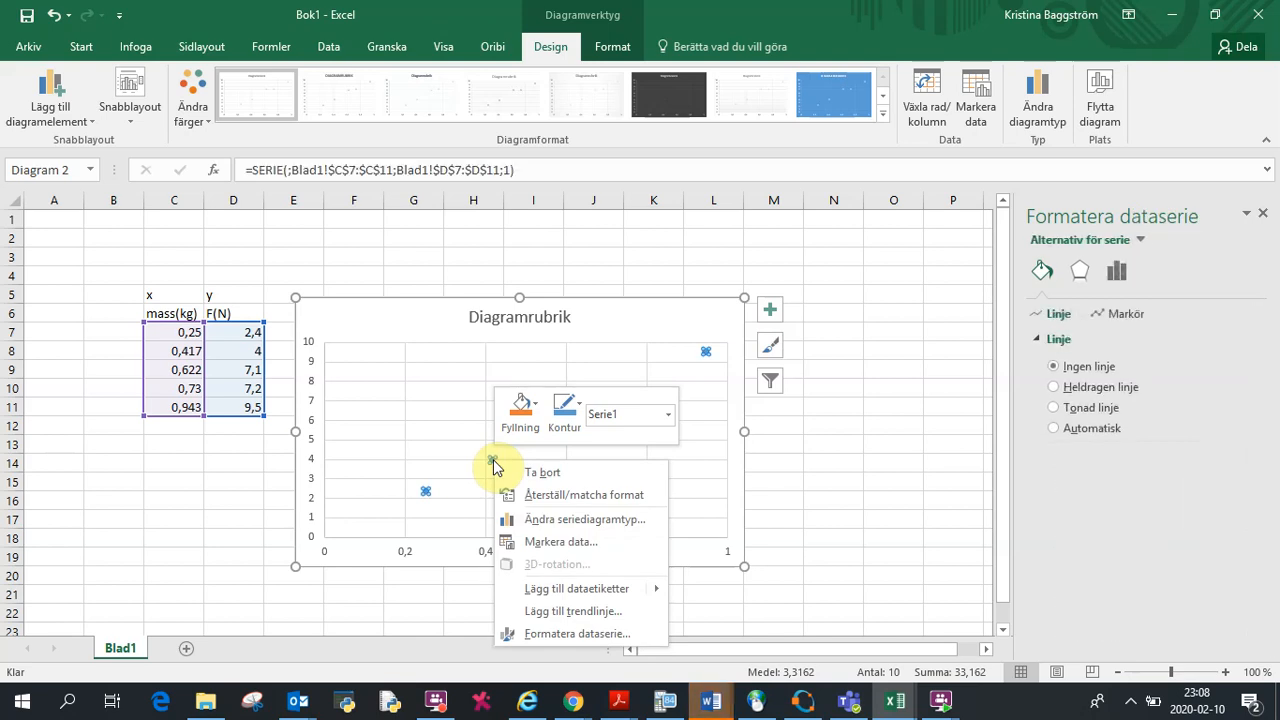
left_click(561, 613)
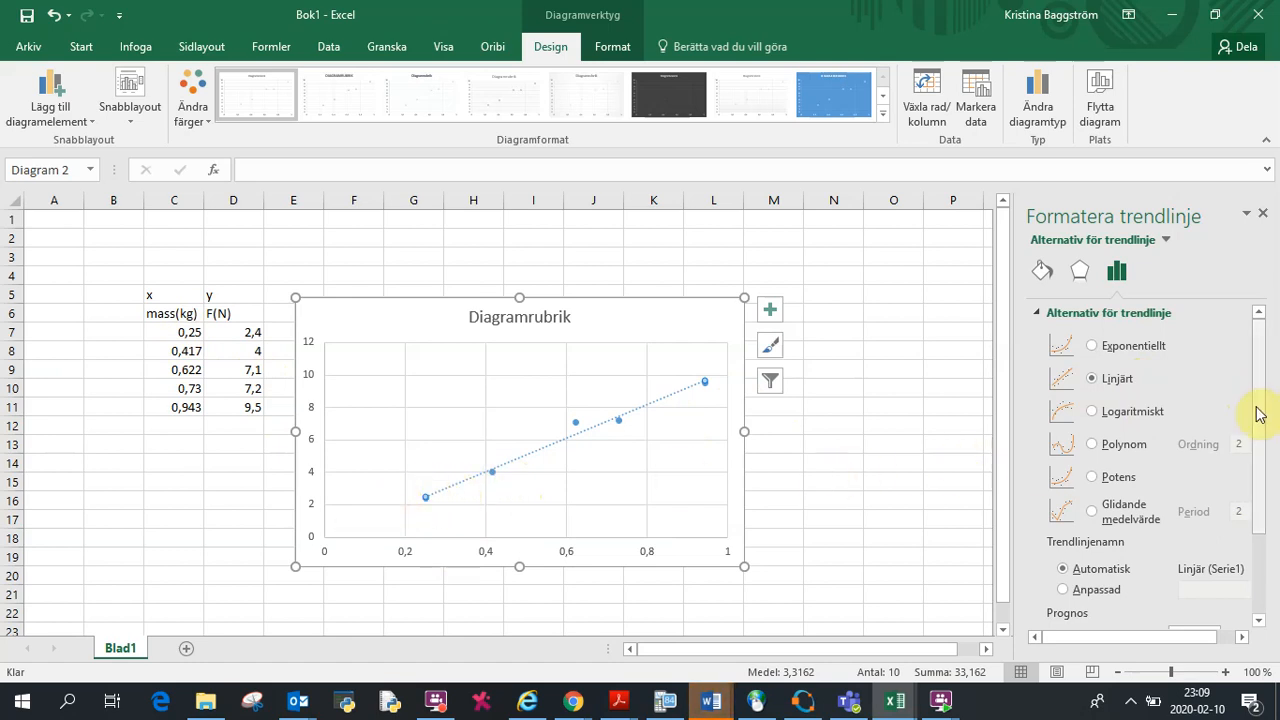
Step: Extend the trendline backward by 0,25 and display its equation in the chart
left_click_drag(1257, 410, 1266, 510)
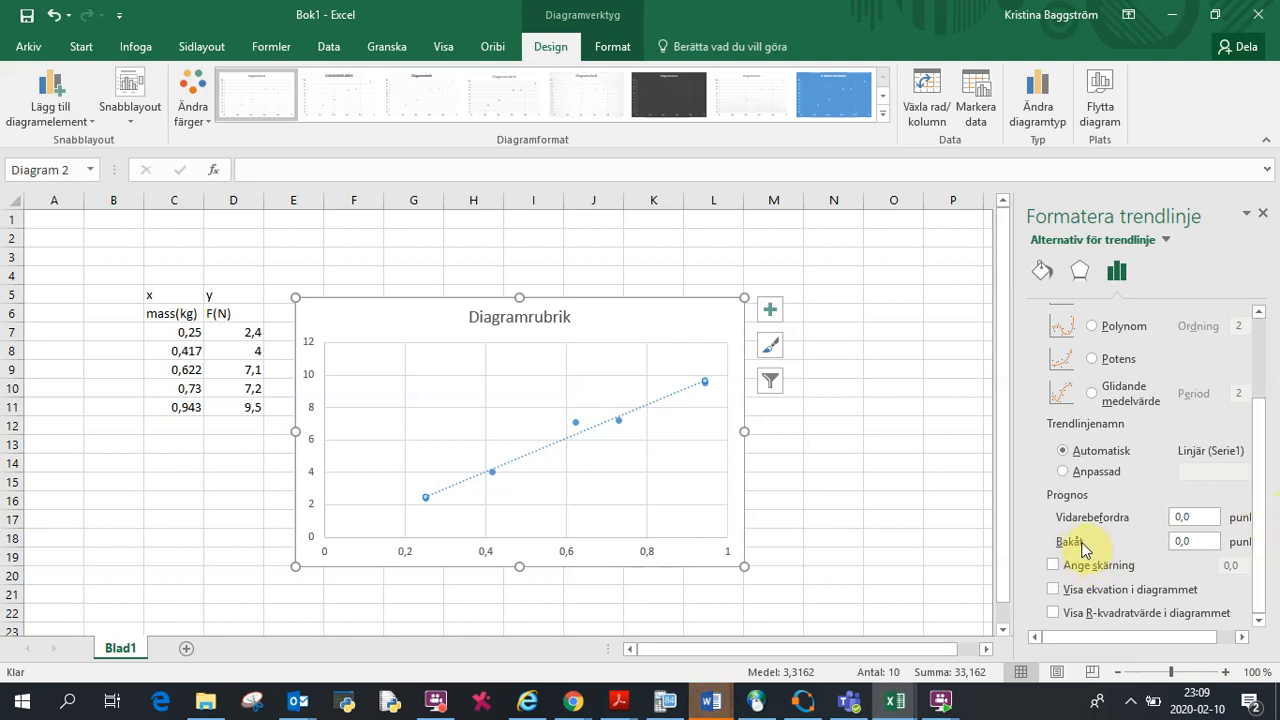
left_click(1190, 541)
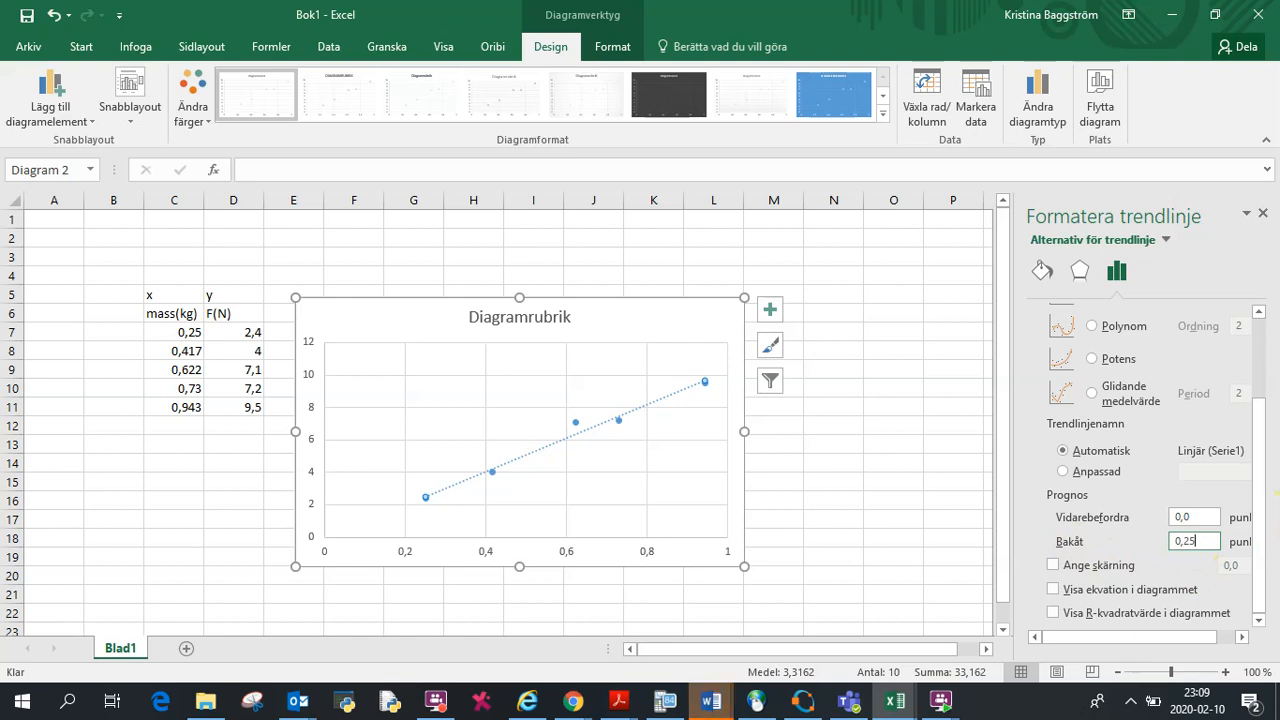
left_click(1053, 590)
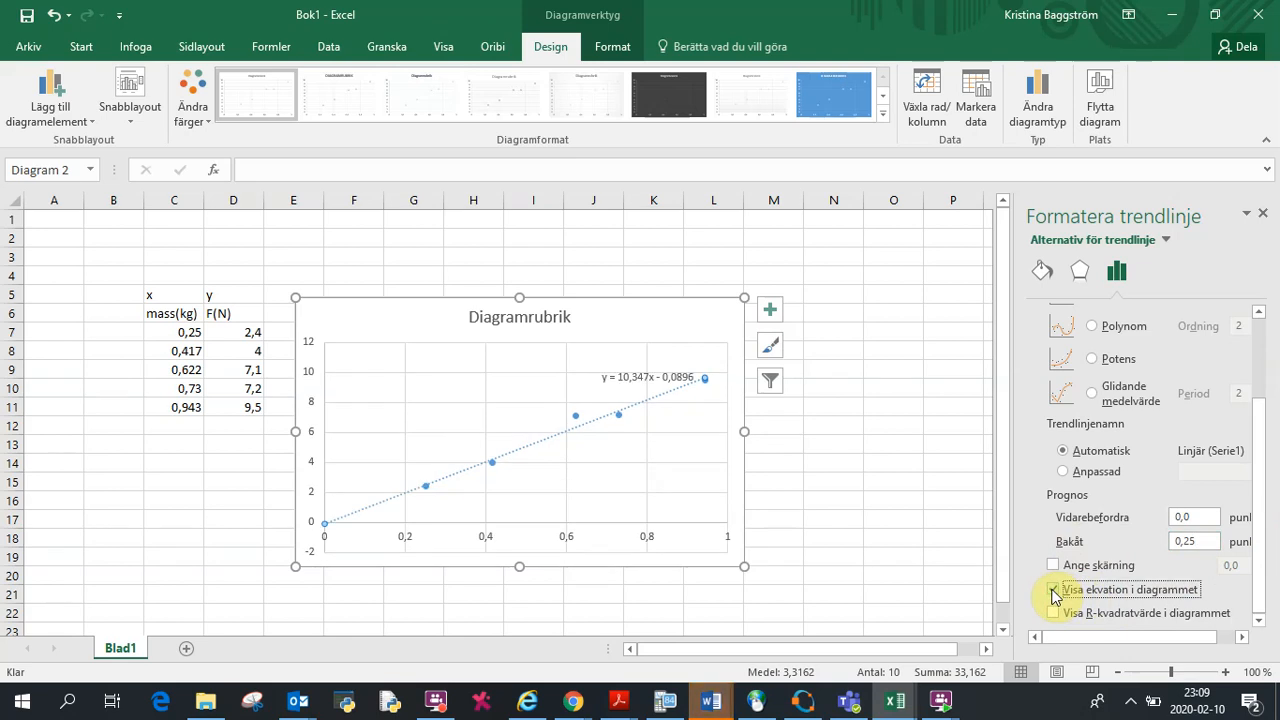
Step: Move the trendline equation label up to the chart's upper corner beside the title
left_click(644, 374)
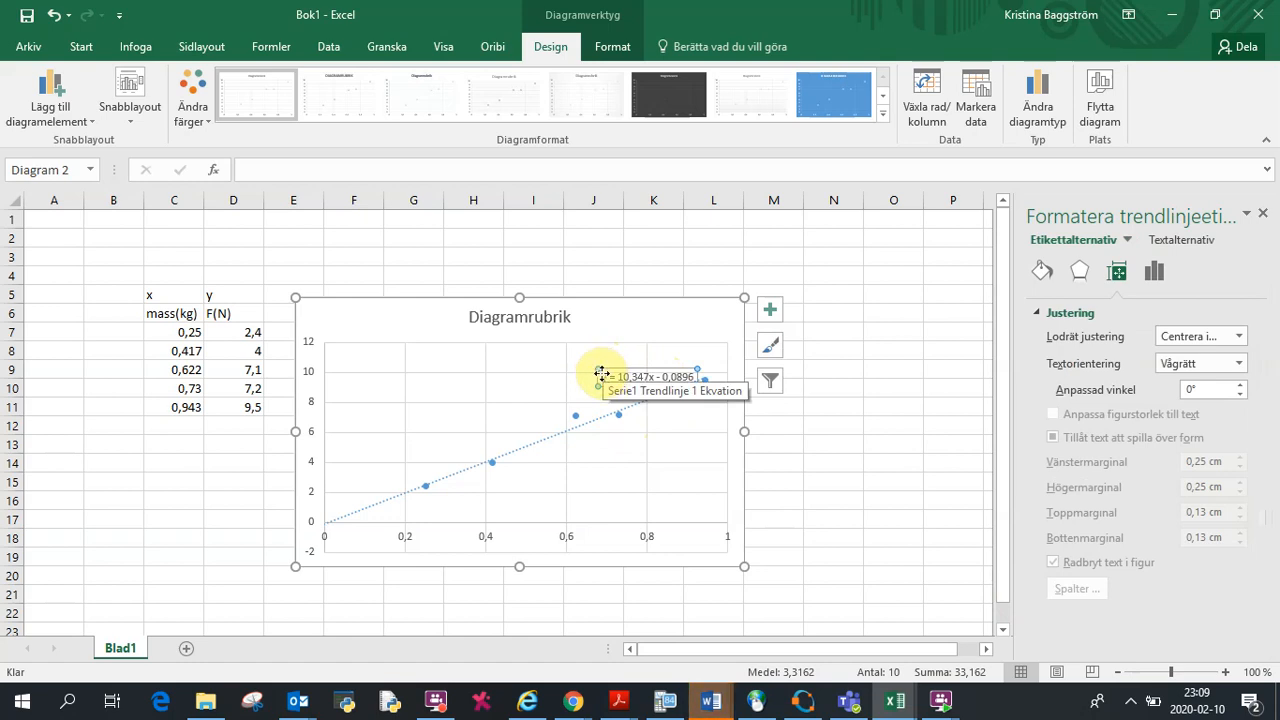
left_click(601, 374)
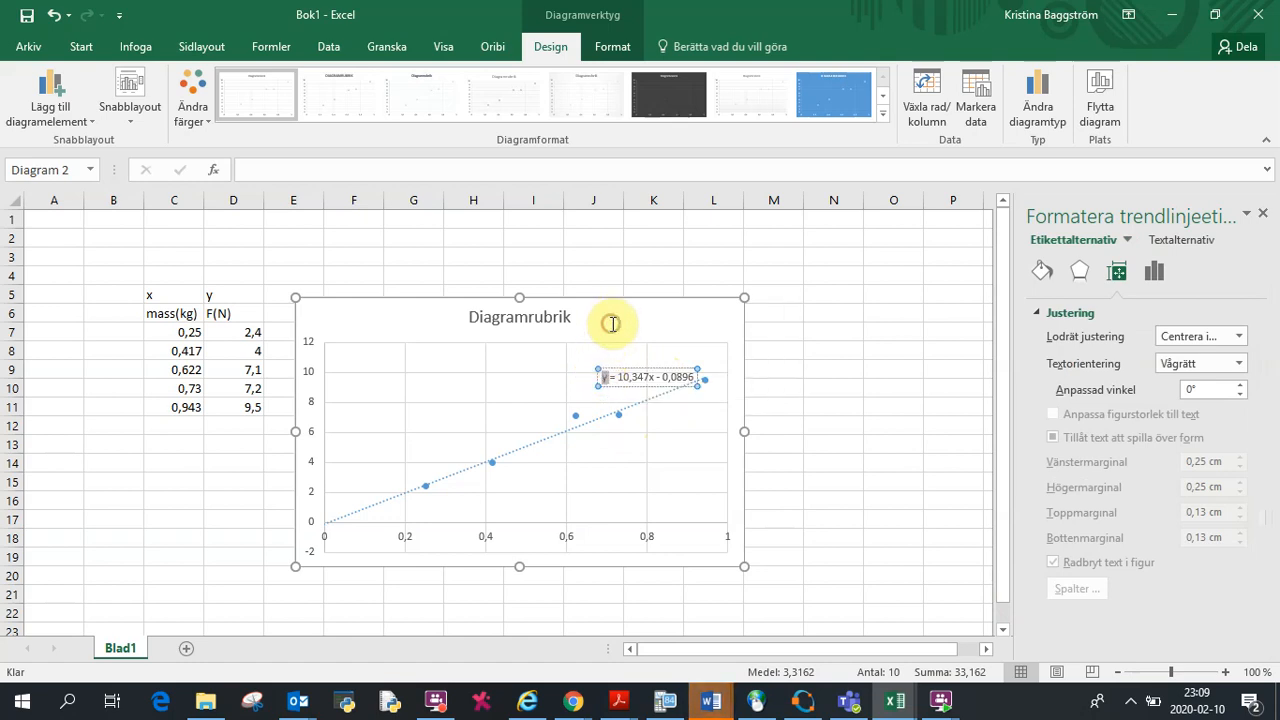
left_click(659, 375)
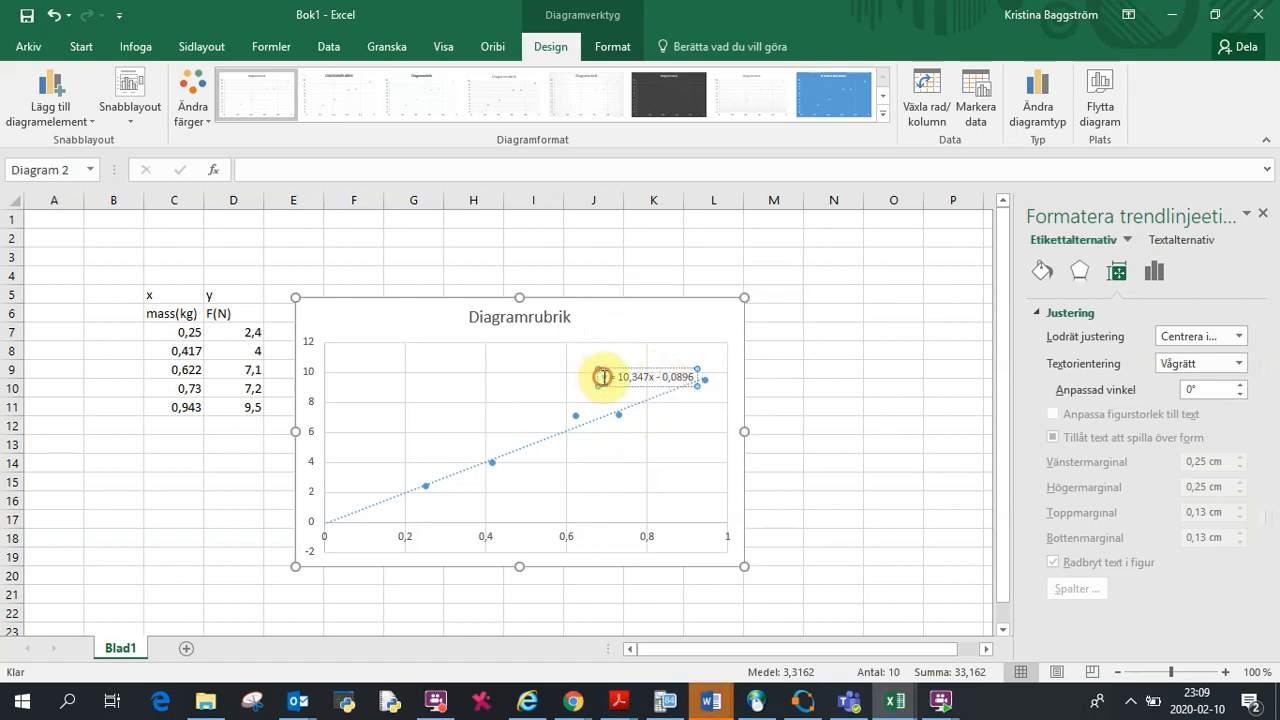
left_click_drag(603, 377, 652, 390)
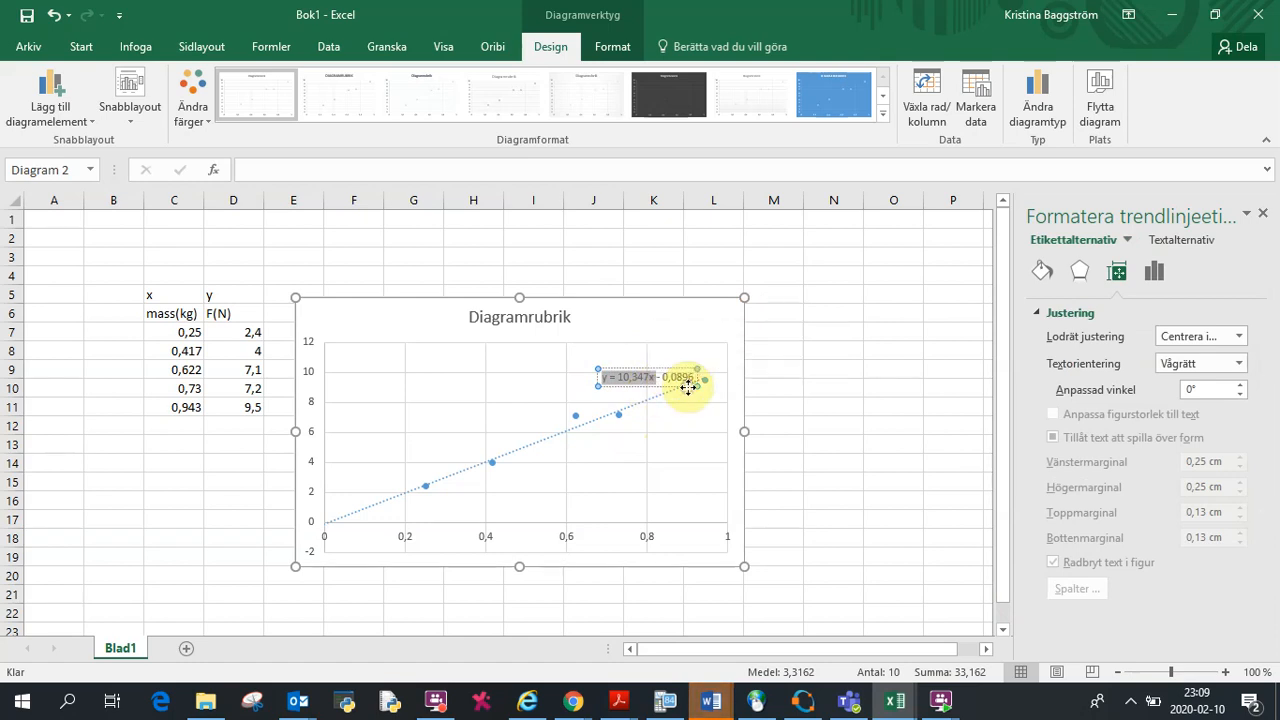
left_click(688, 388)
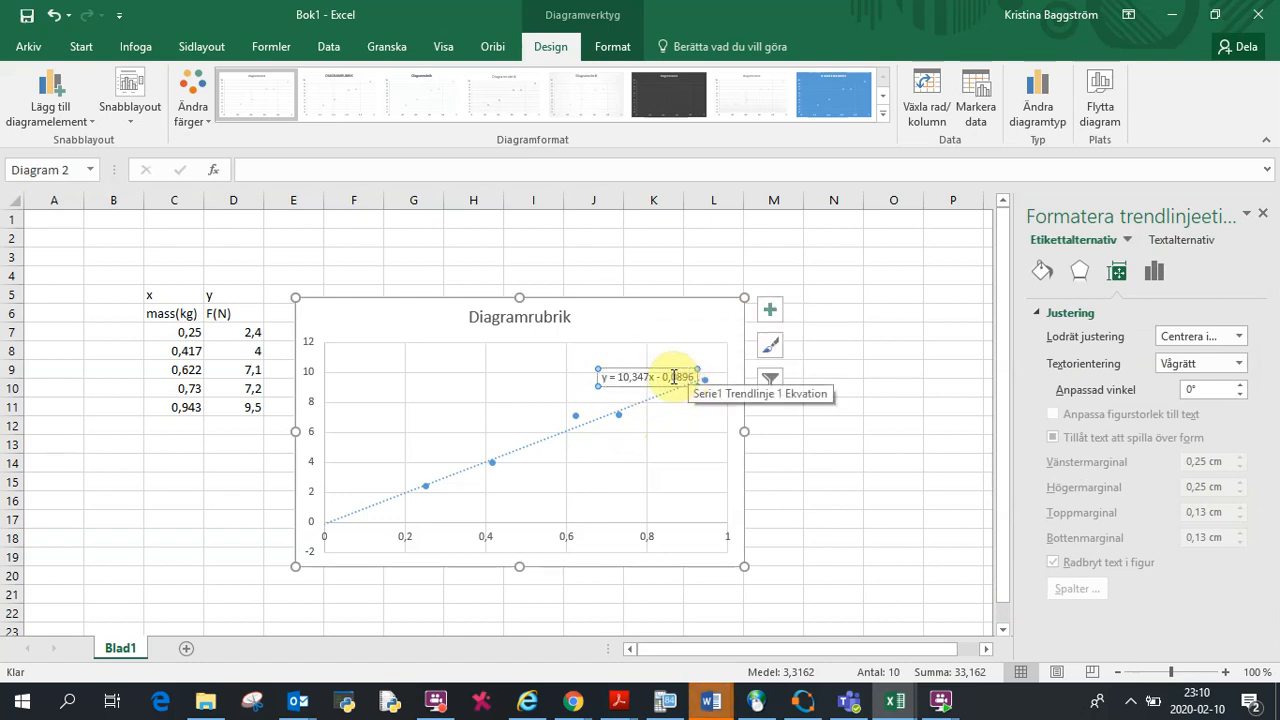
mouse_move(700, 366)
left_mouse_down()
mouse_move(711, 315)
mouse_move(704, 360)
left_mouse_up()
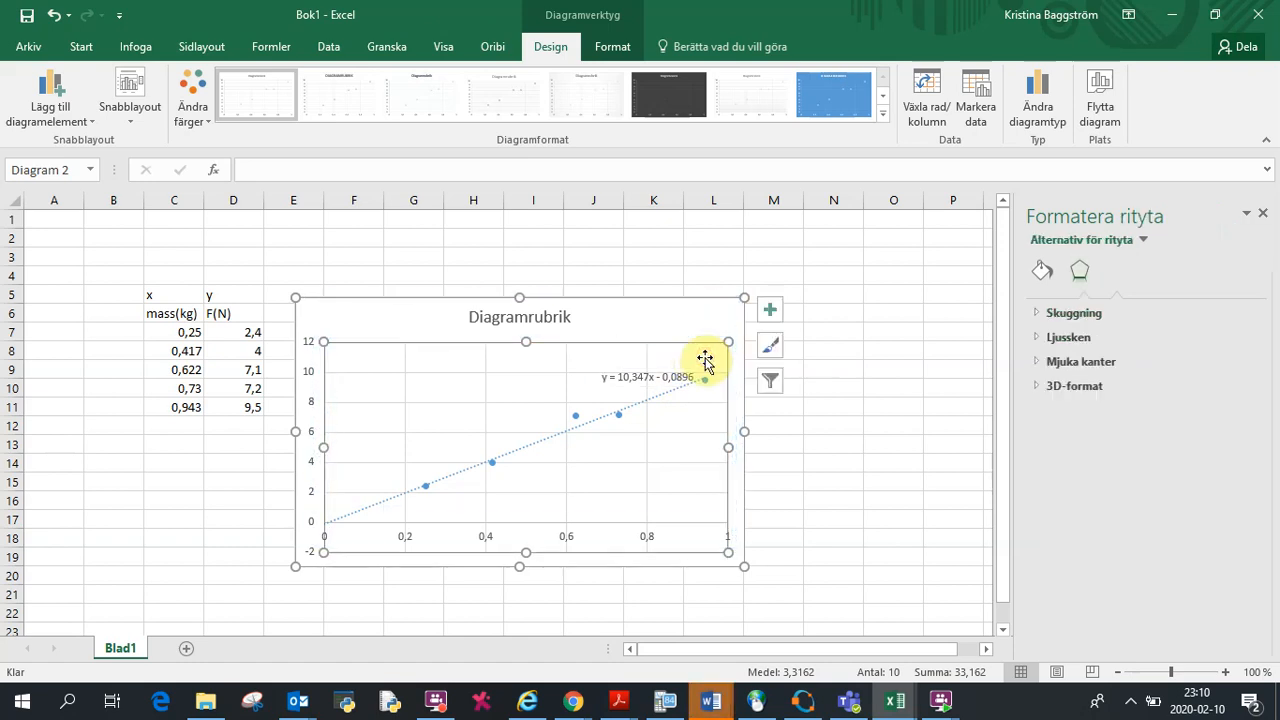
left_click(669, 372)
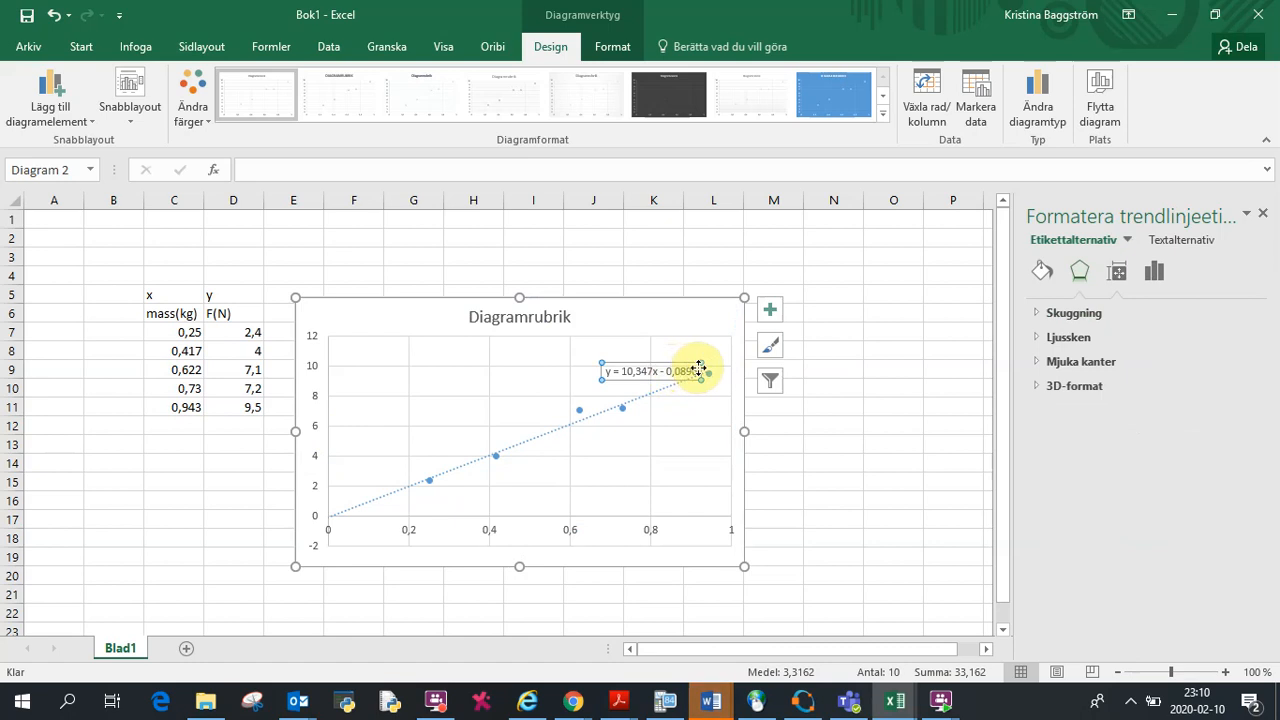
left_click_drag(698, 368, 712, 315)
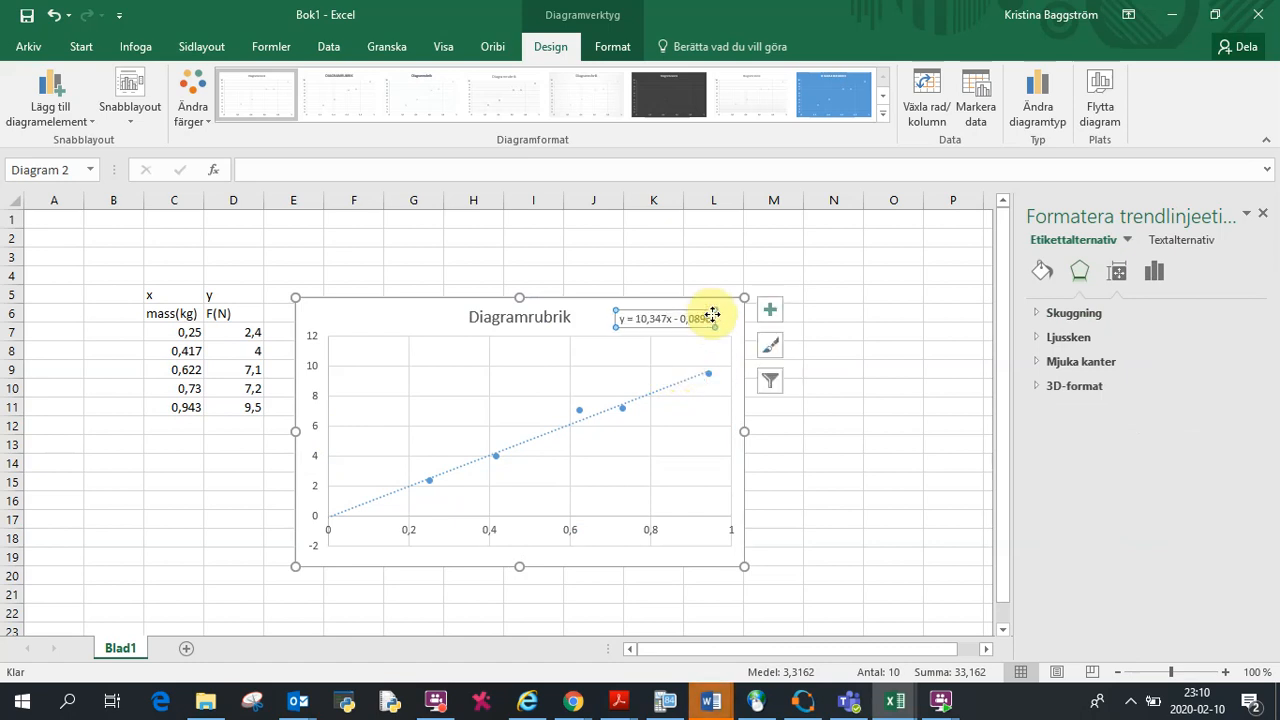
left_click(617, 352)
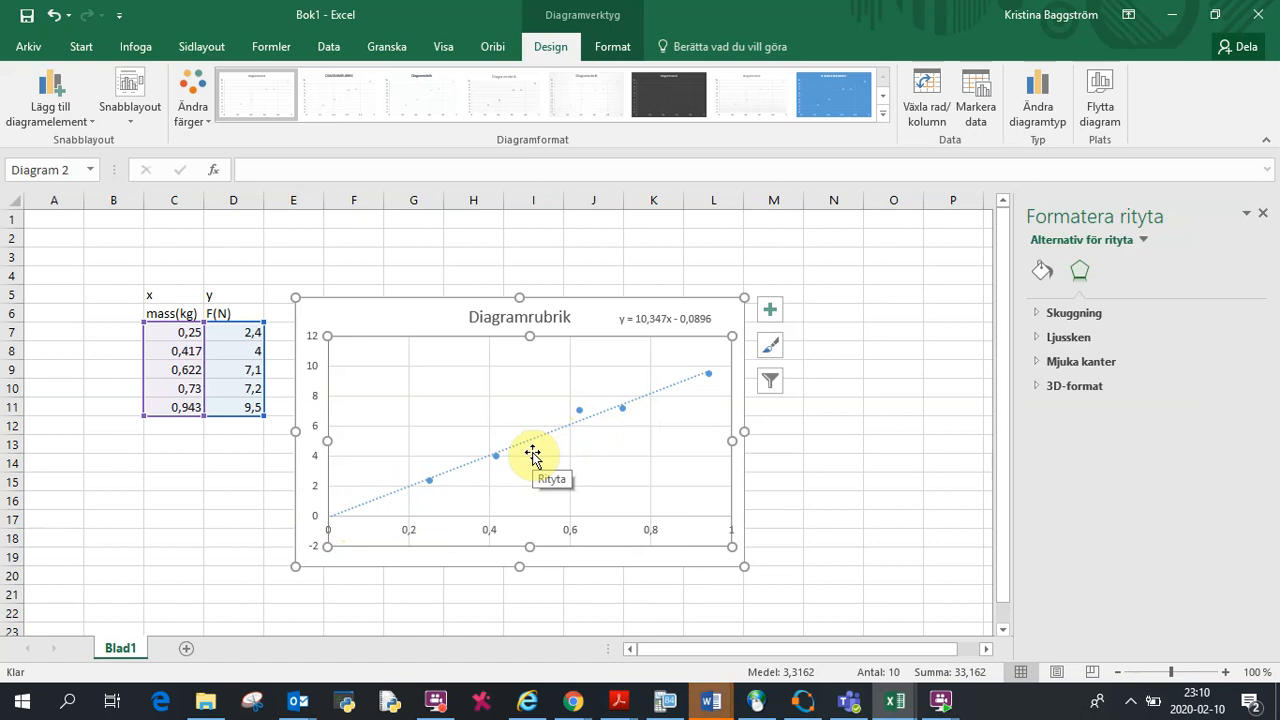
Step: Open the trendline's format options and set its intercept at 0
right_click(430, 484)
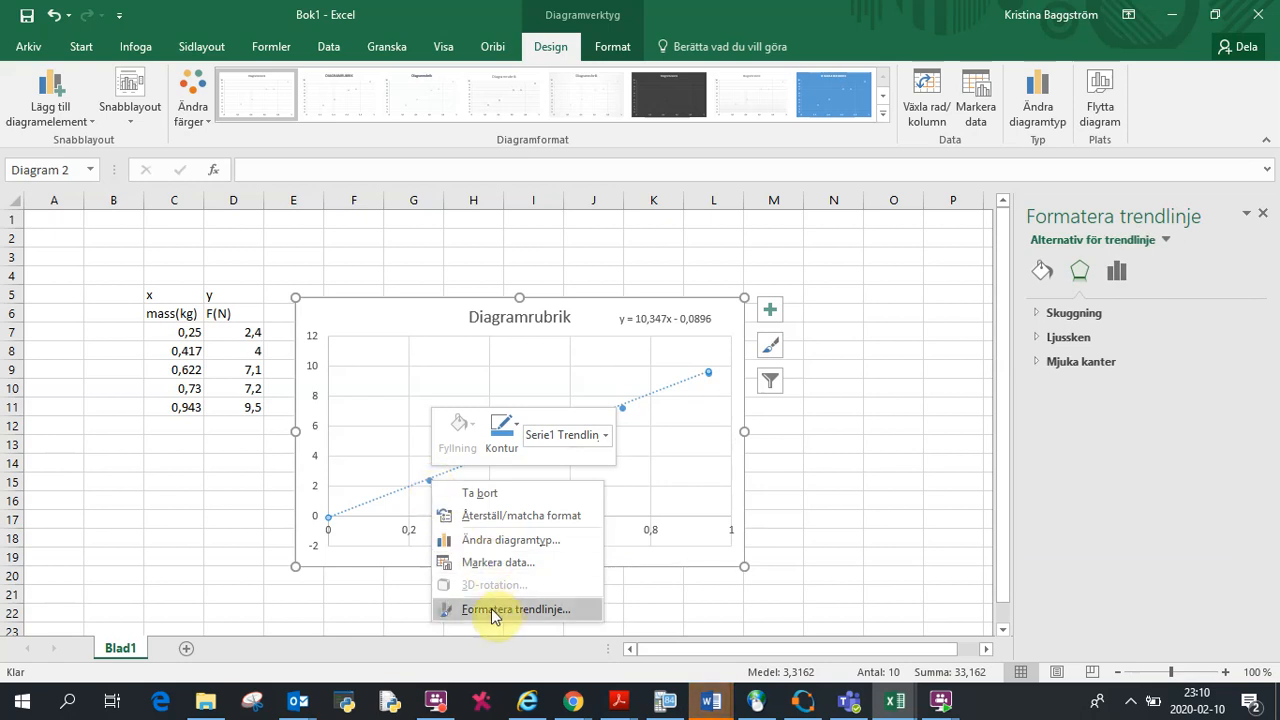
left_click(493, 611)
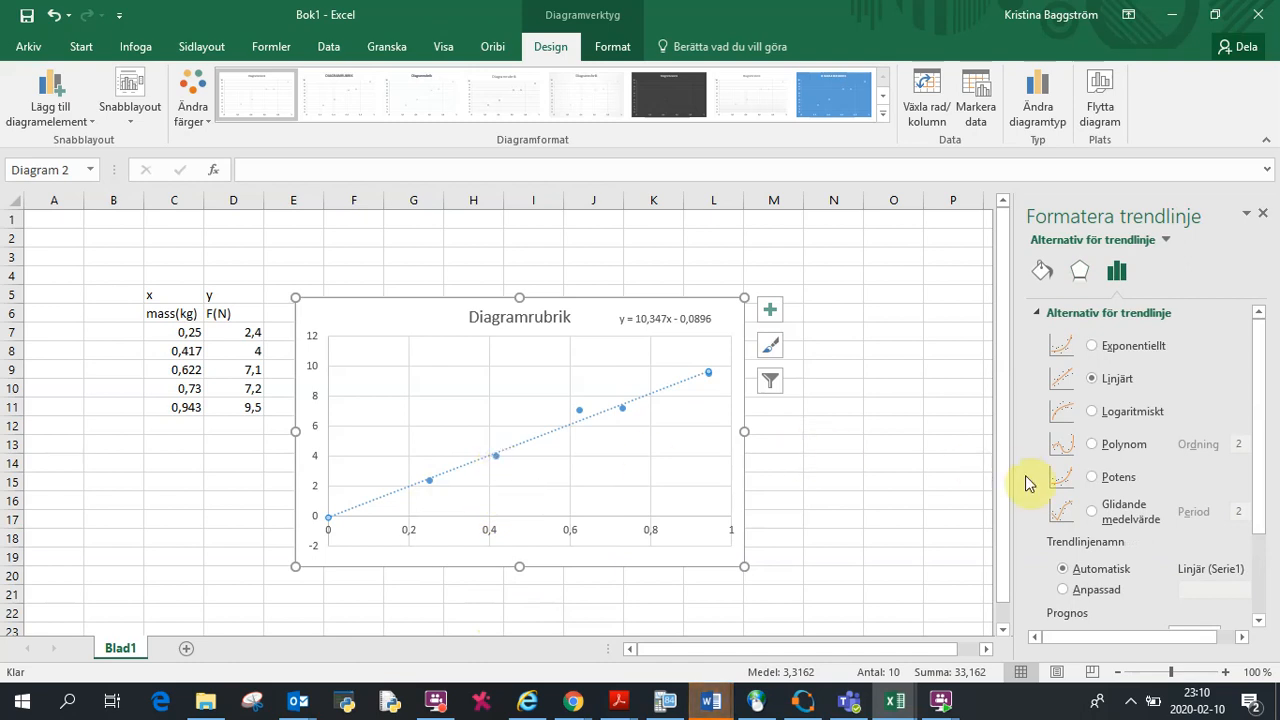
left_click_drag(1262, 395, 1251, 527)
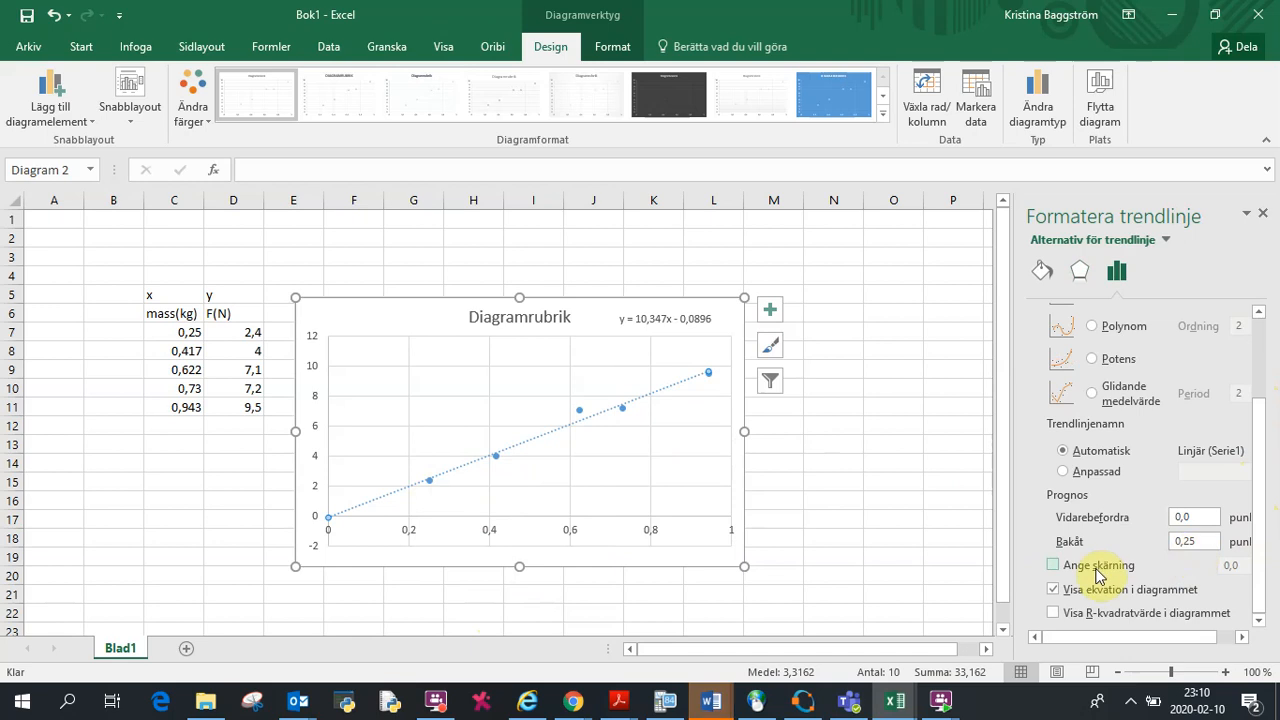
left_click(1055, 566)
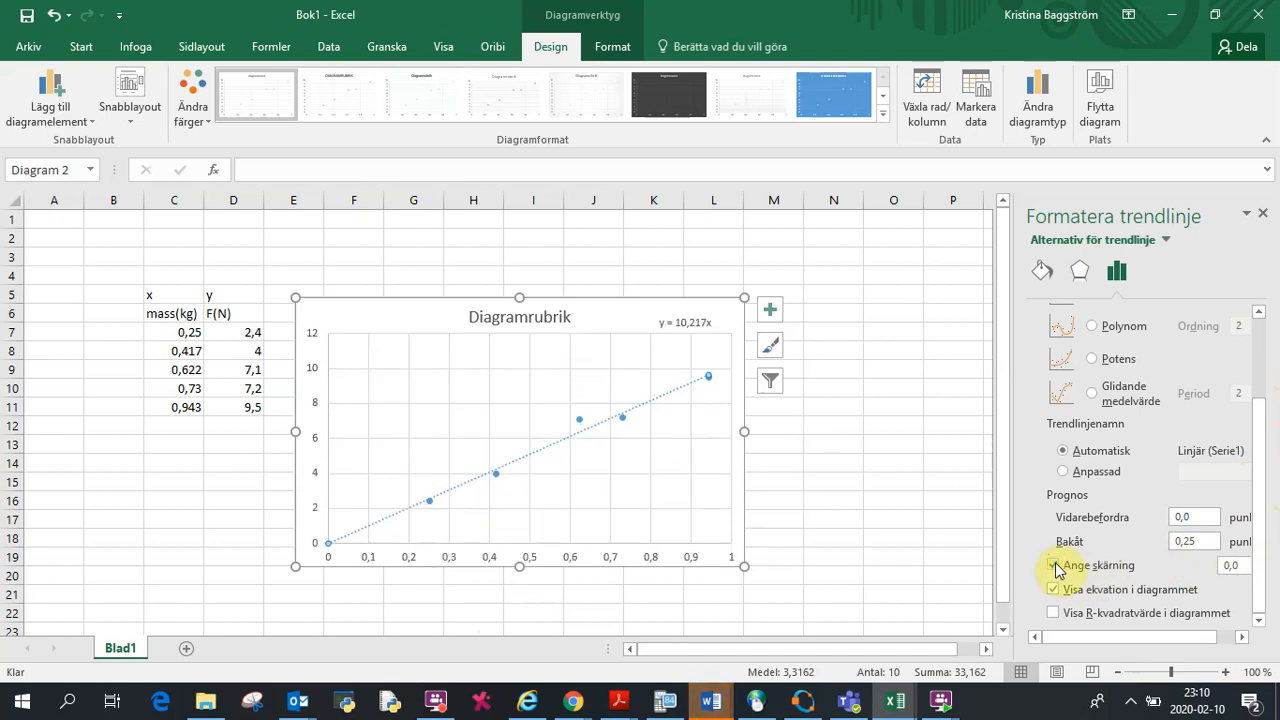
left_click(1242, 566)
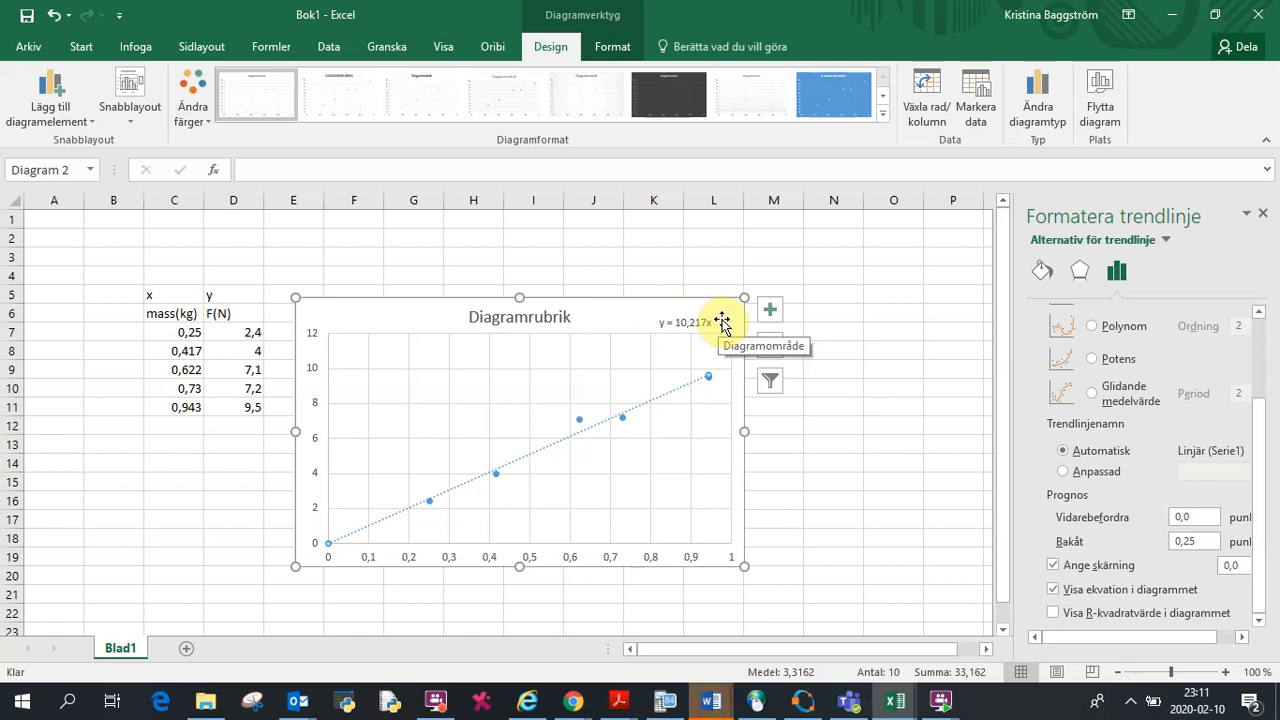
Step: Clear the fixed intercept option on the trendline
left_click_drag(1258, 468, 1262, 364)
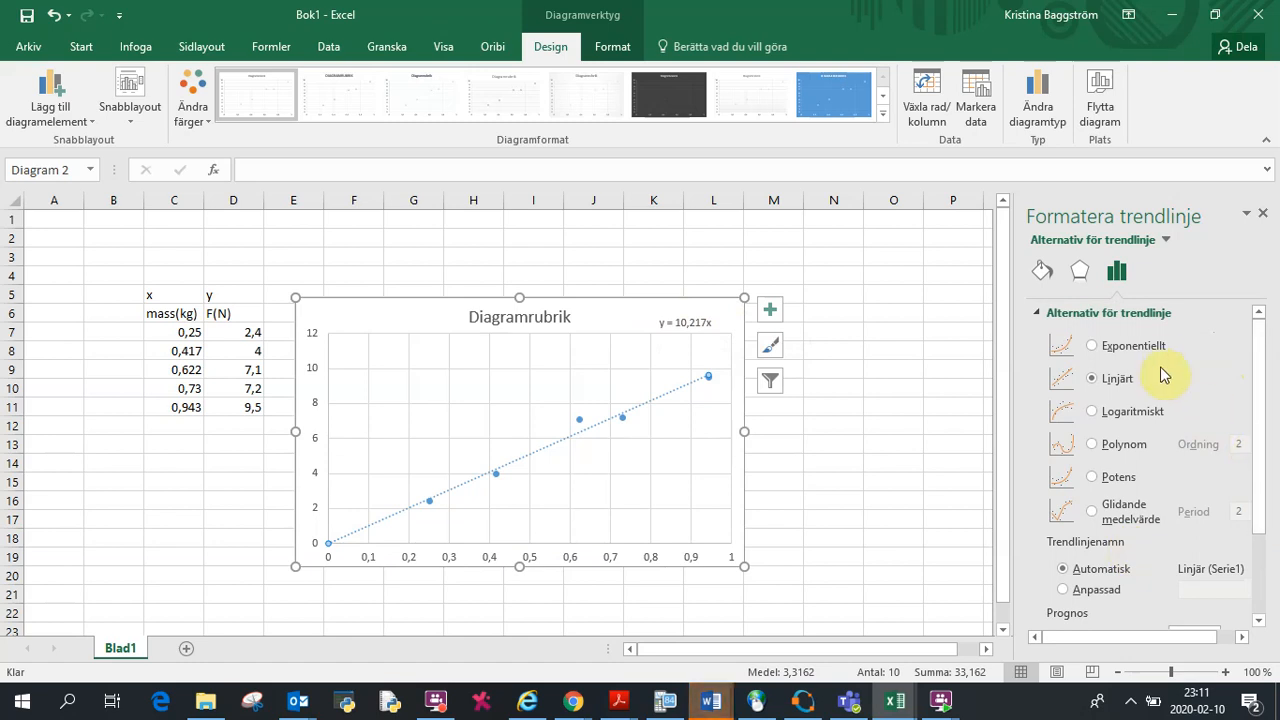
left_click_drag(1256, 405, 1258, 528)
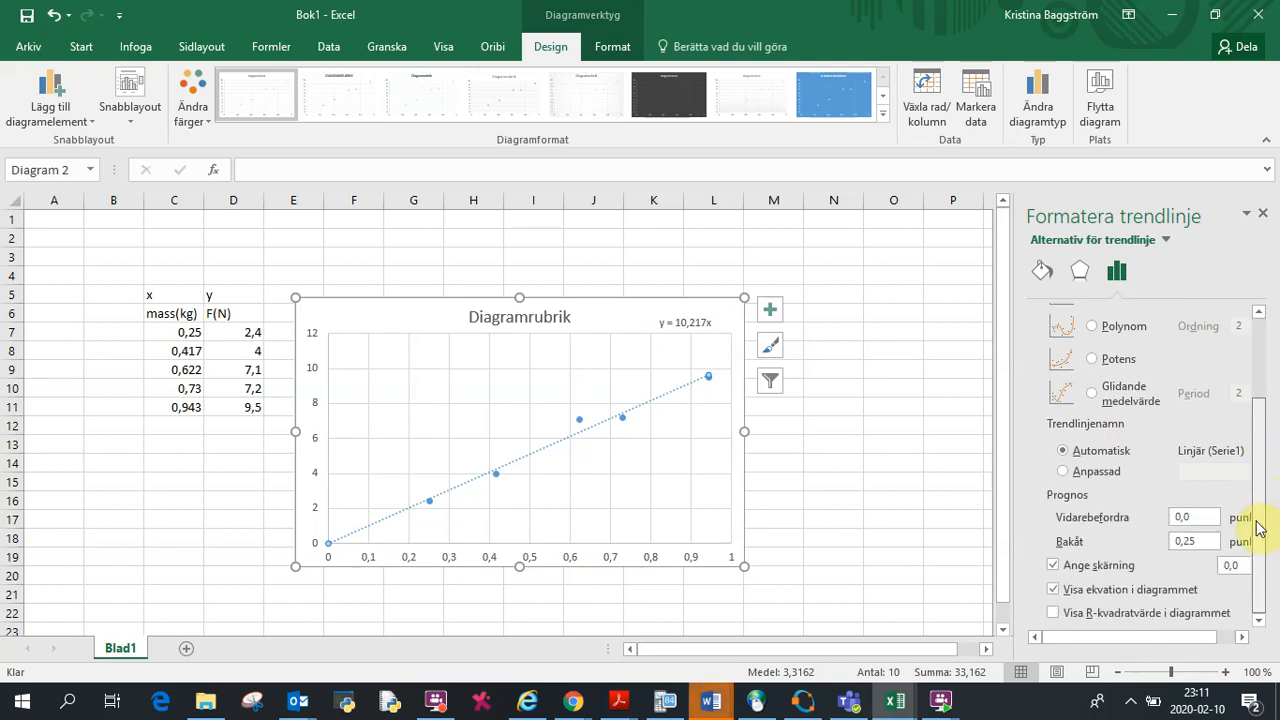
left_click(1053, 566)
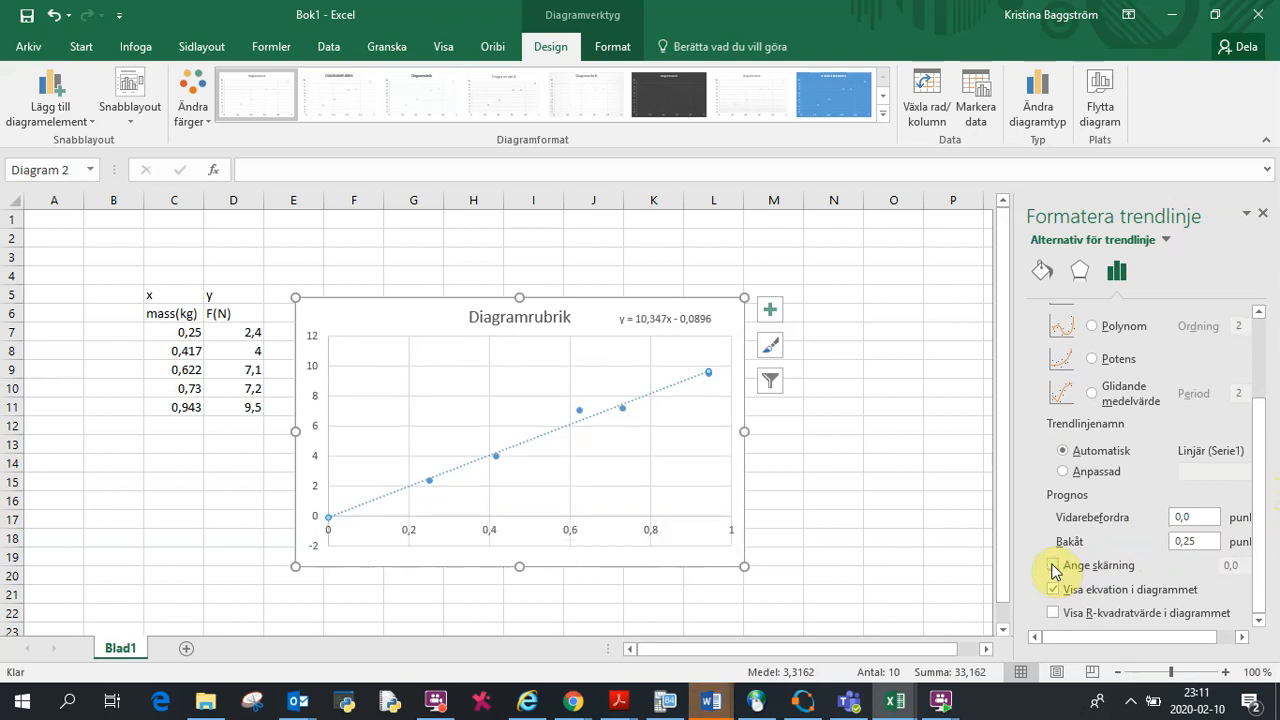
Step: Try exponential, logarithmic, polynomial and power trendline types, then switch back to linear
left_click_drag(1257, 509, 1150, 346)
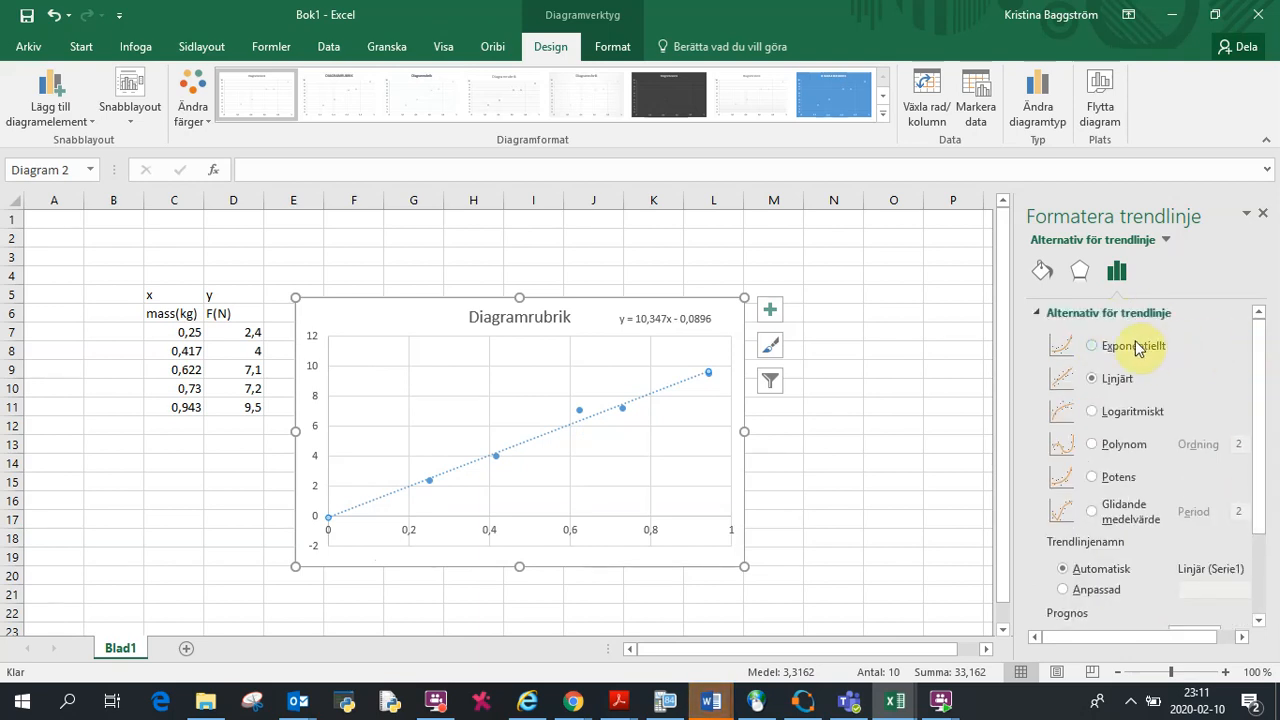
left_click(1092, 346)
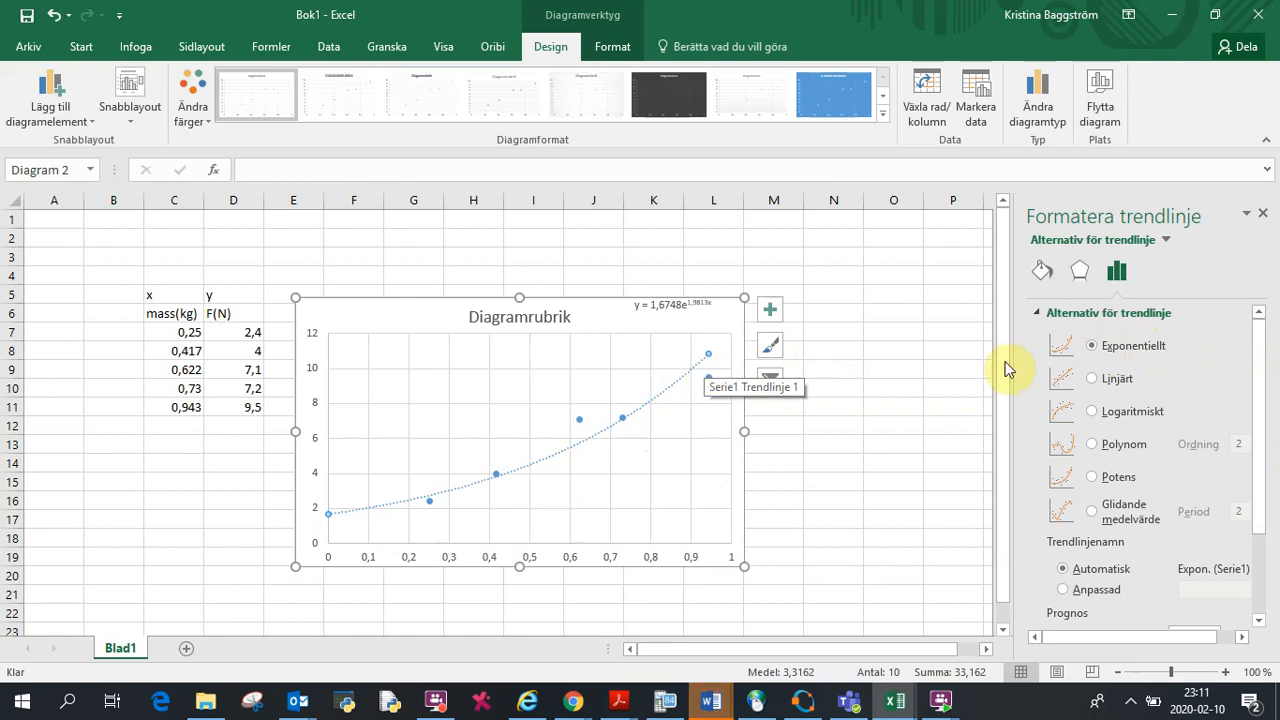
left_click(1092, 412)
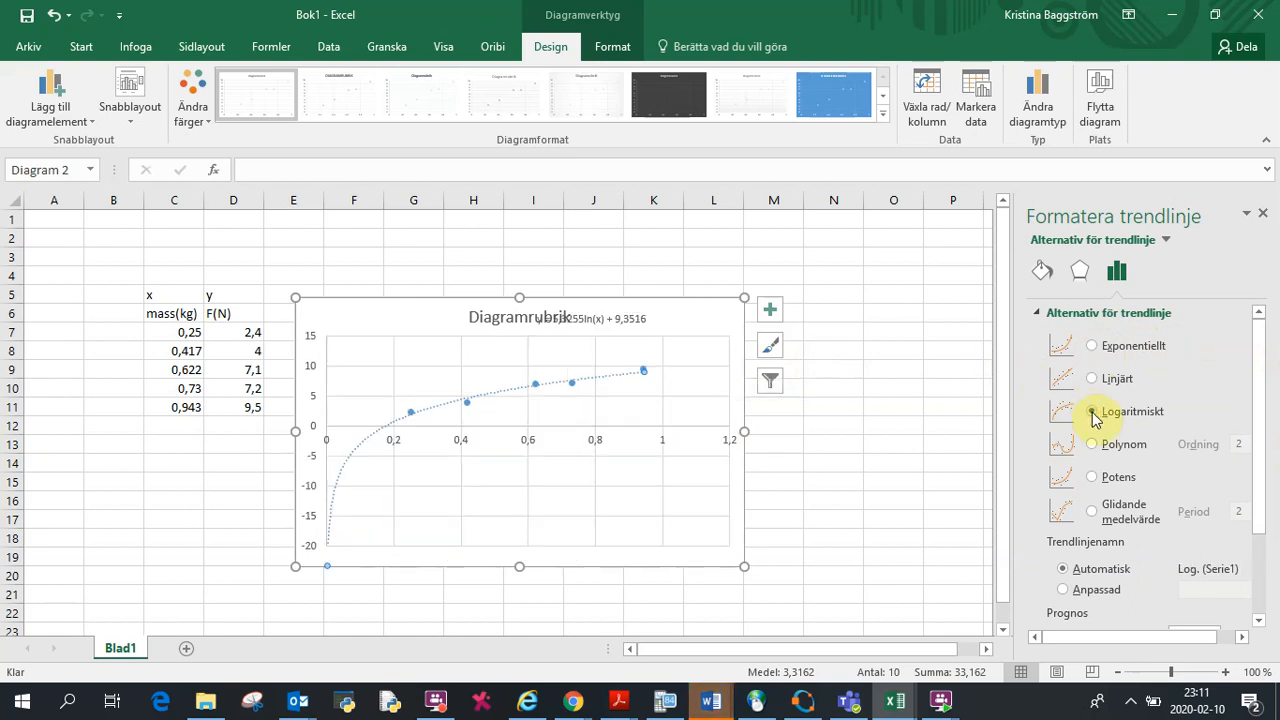
left_click(1092, 446)
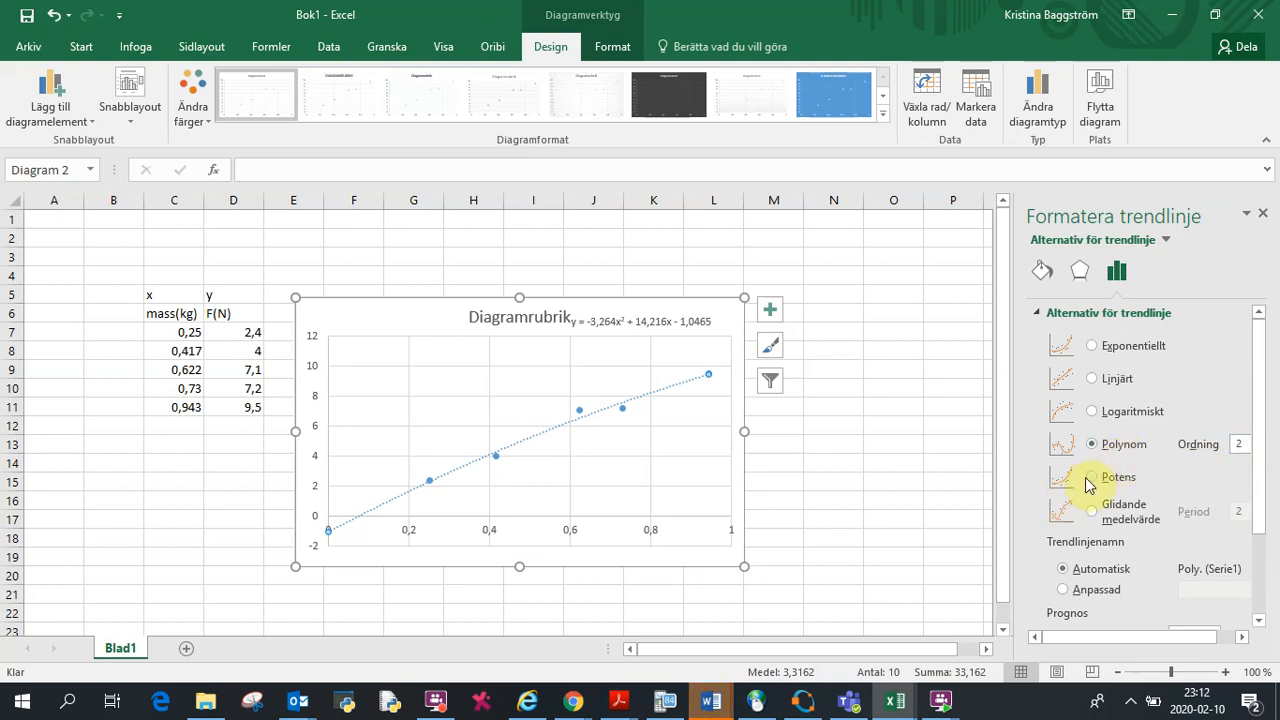
left_click(1093, 478)
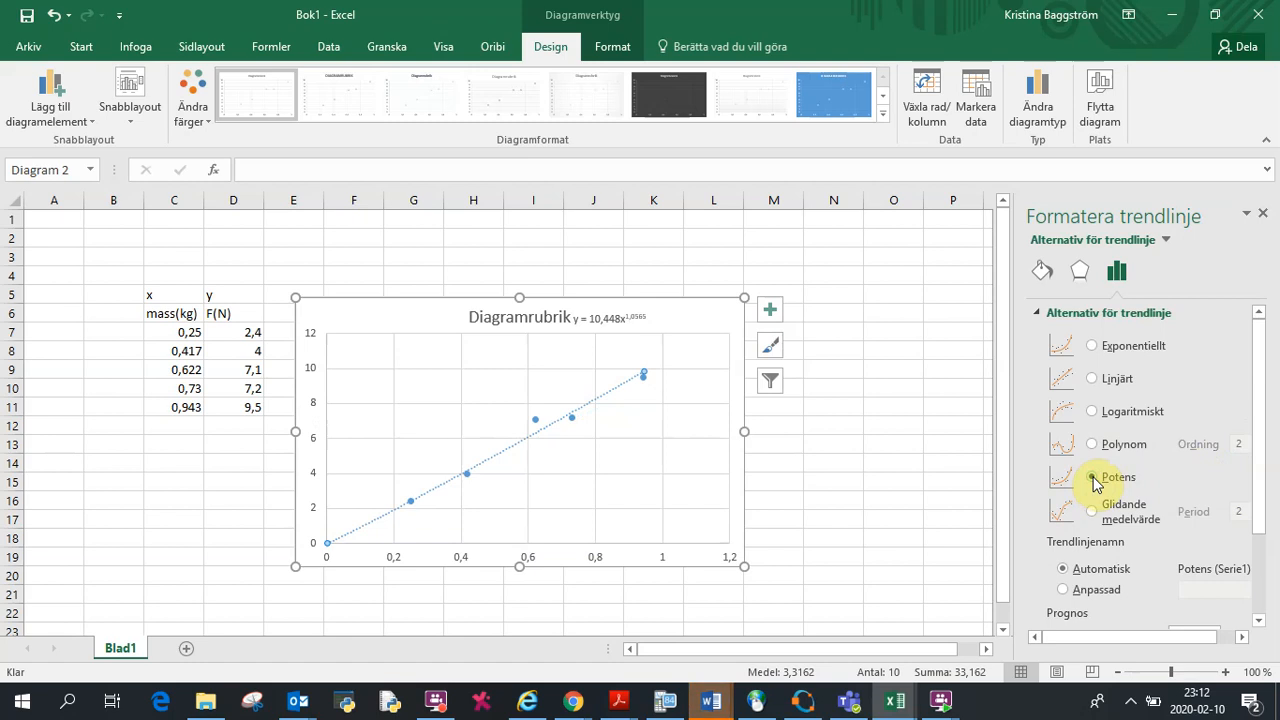
left_click(1093, 380)
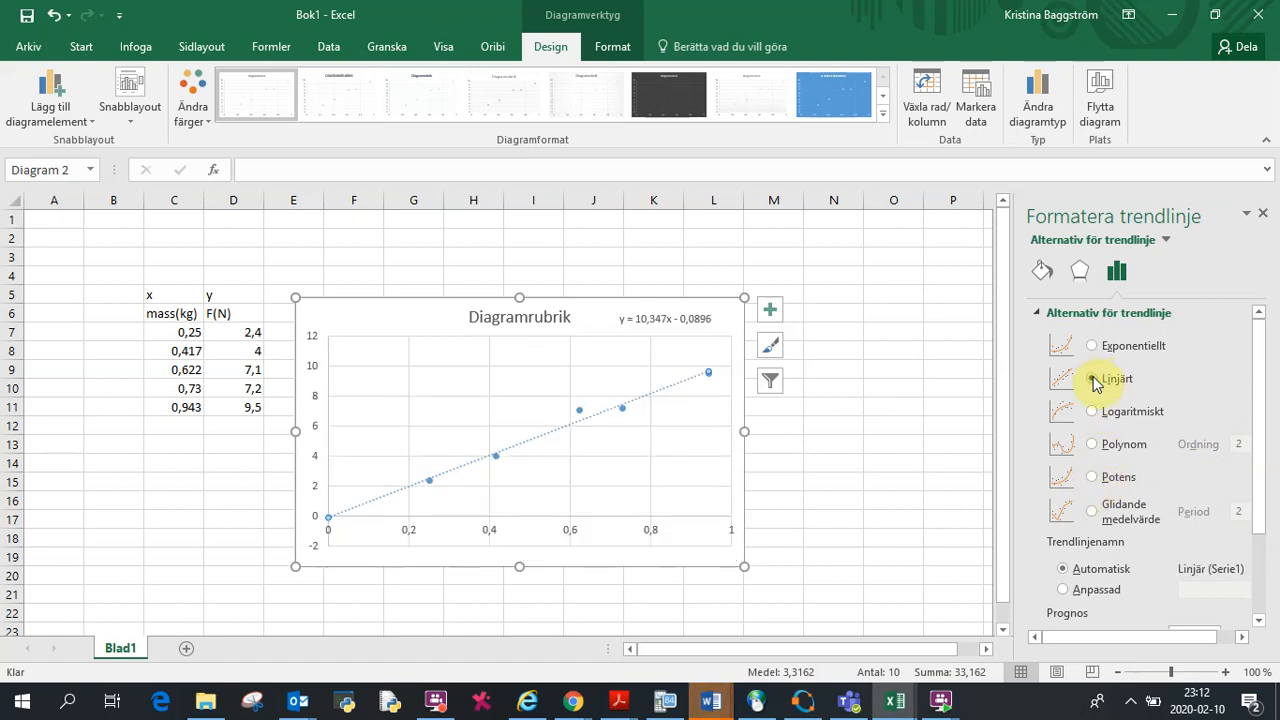
Step: Set the linear trendline's intercept at 0 again
left_click_drag(1258, 405, 1258, 484)
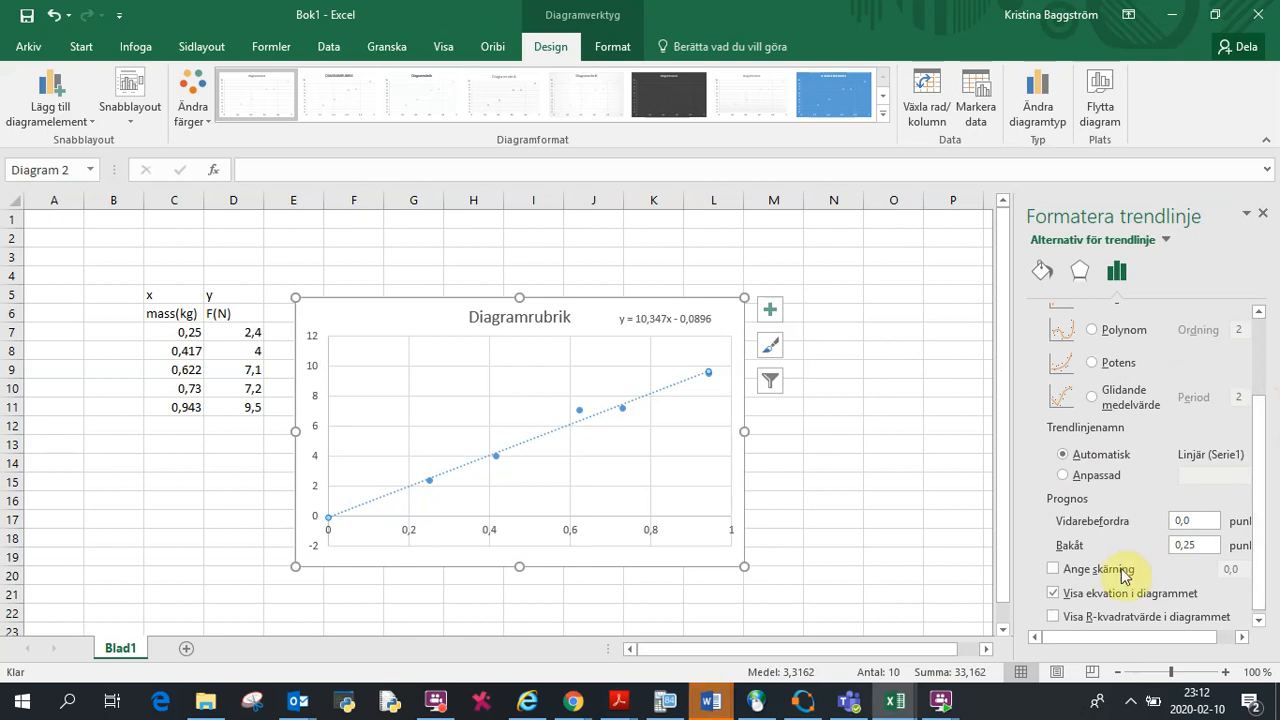
left_click(1053, 569)
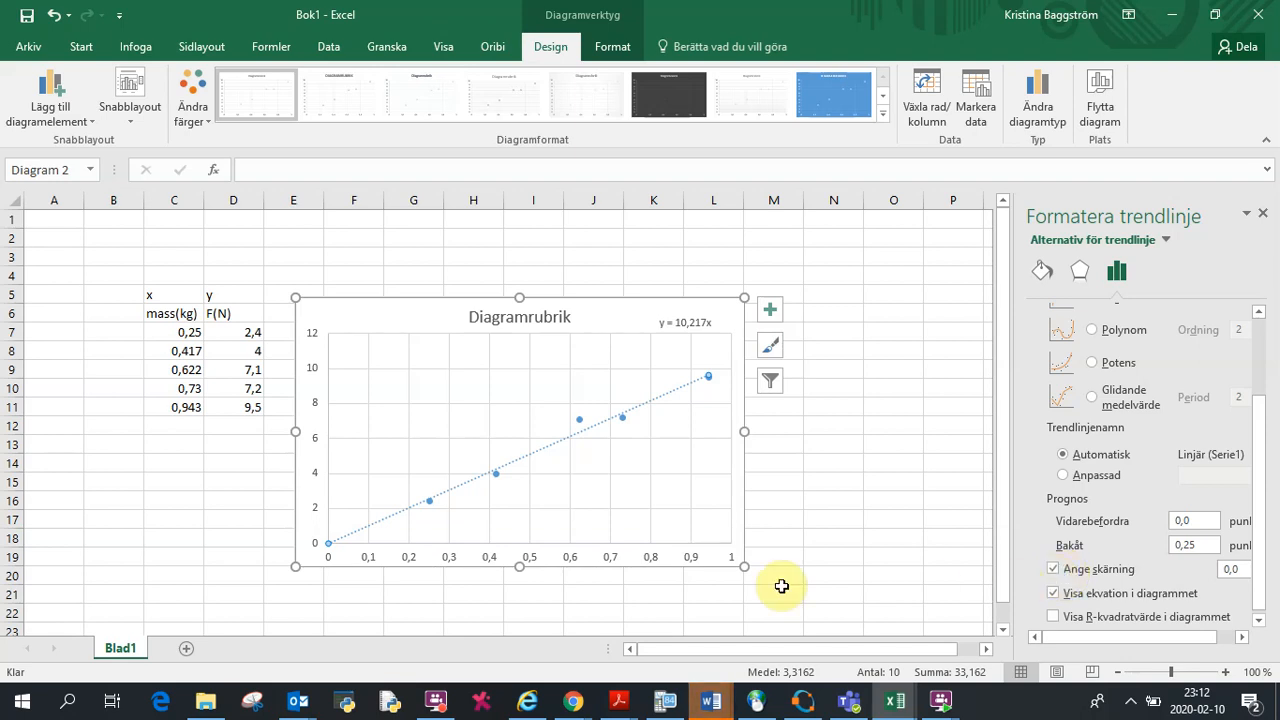
Step: Rename the chart title to Graph mass and force
left_click(564, 316)
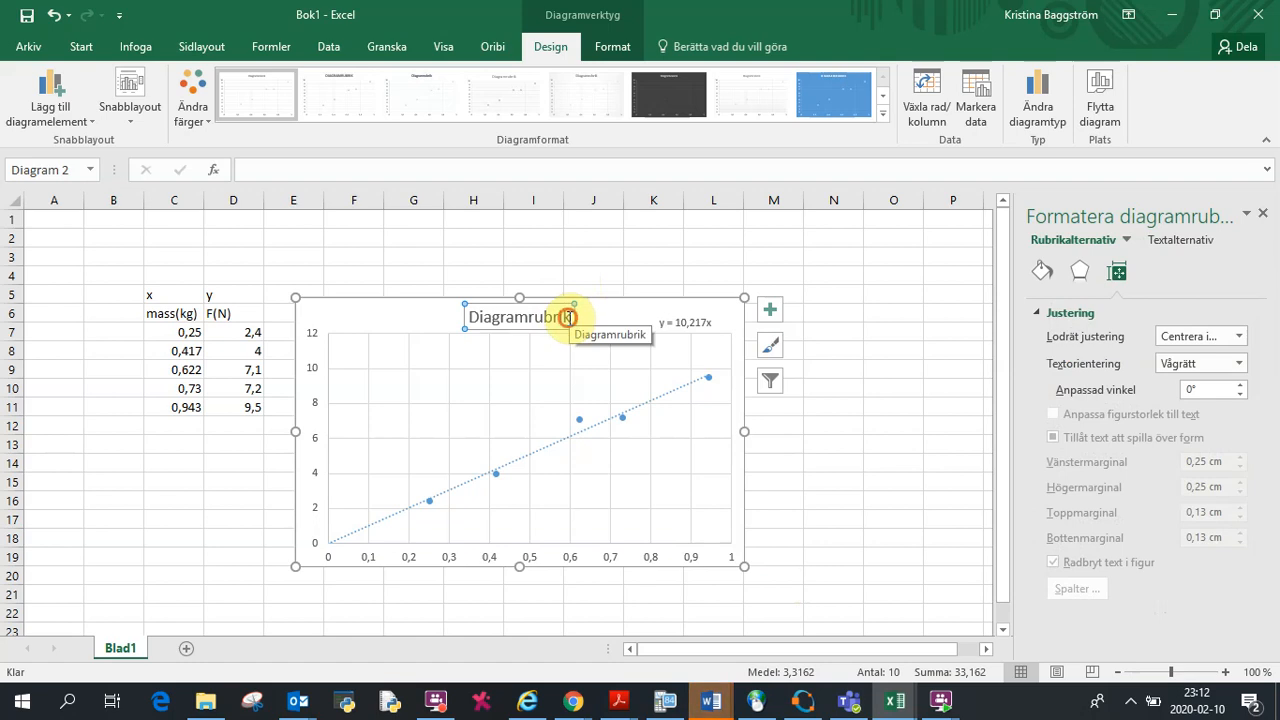
key("BackSpace")
key("BackSpace")
key("BackSpace")
key("BackSpace")
key("BackSpace")
key("BackSpace")
key("BackSpace")
key("BackSpace")
key("BackSpace")
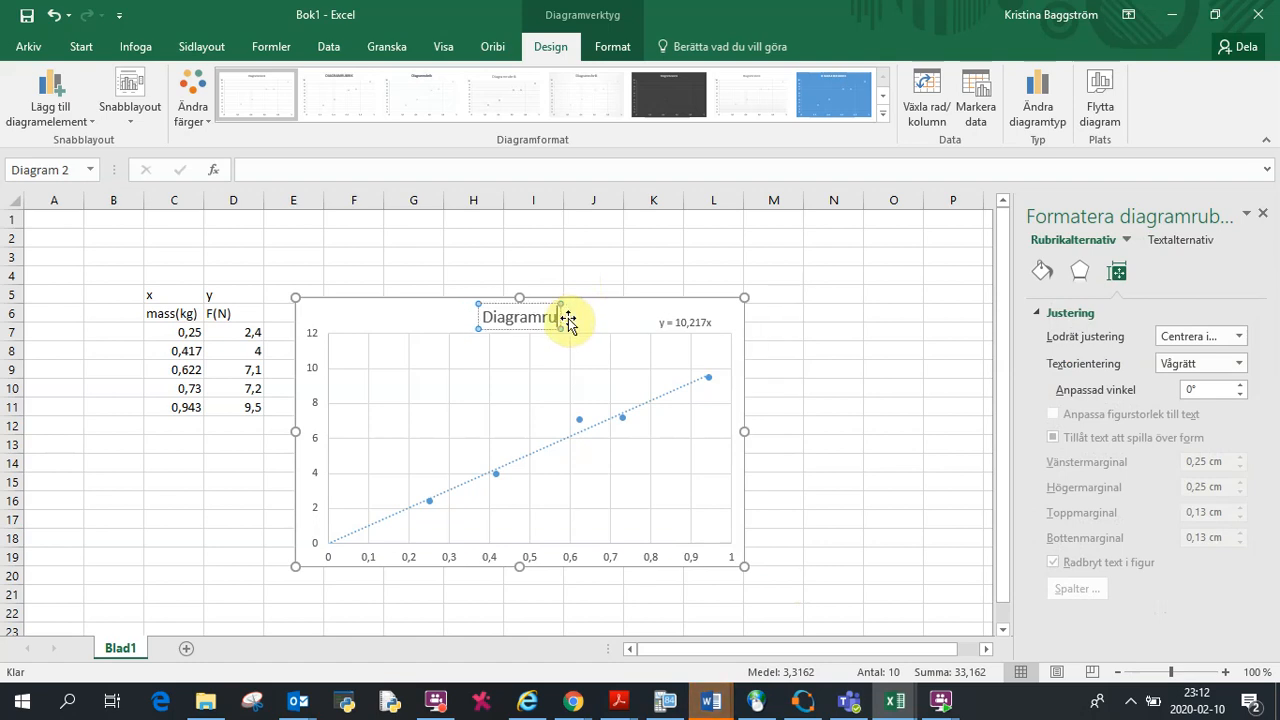
key("BackSpace")
key("BackSpace")
key("BackSpace")
key("BackSpace")
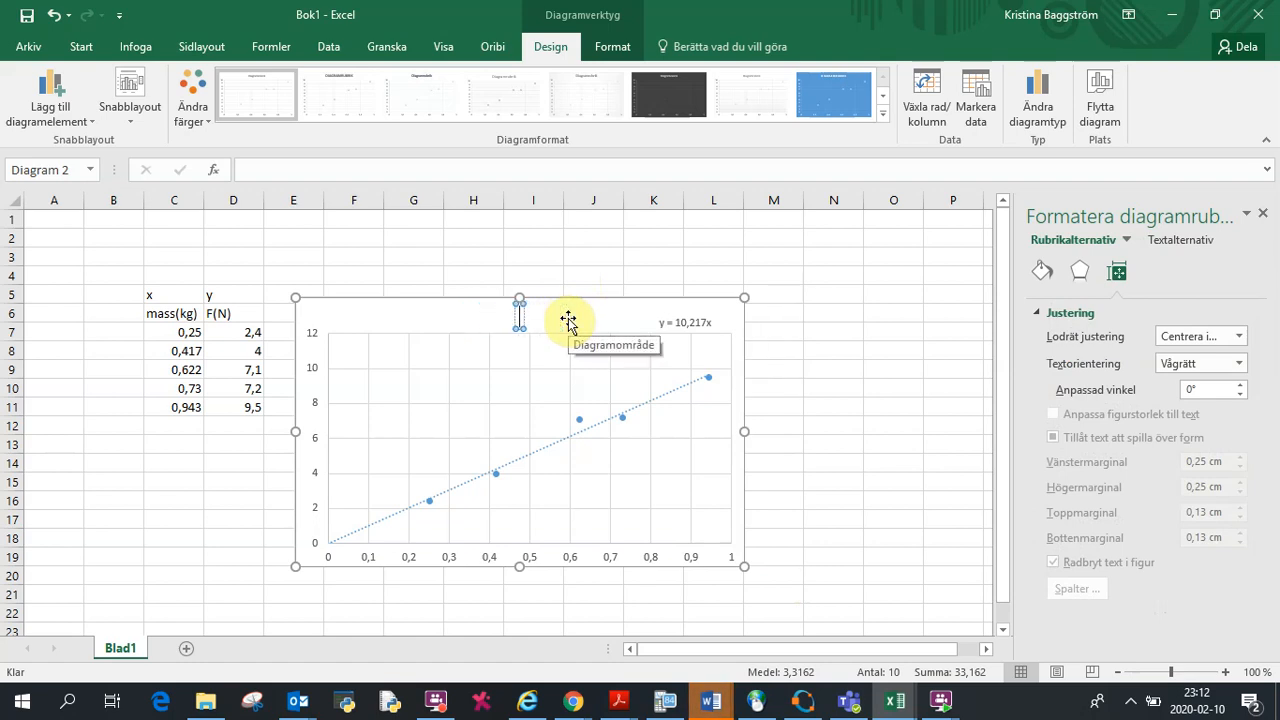
type("Graph mass and force")
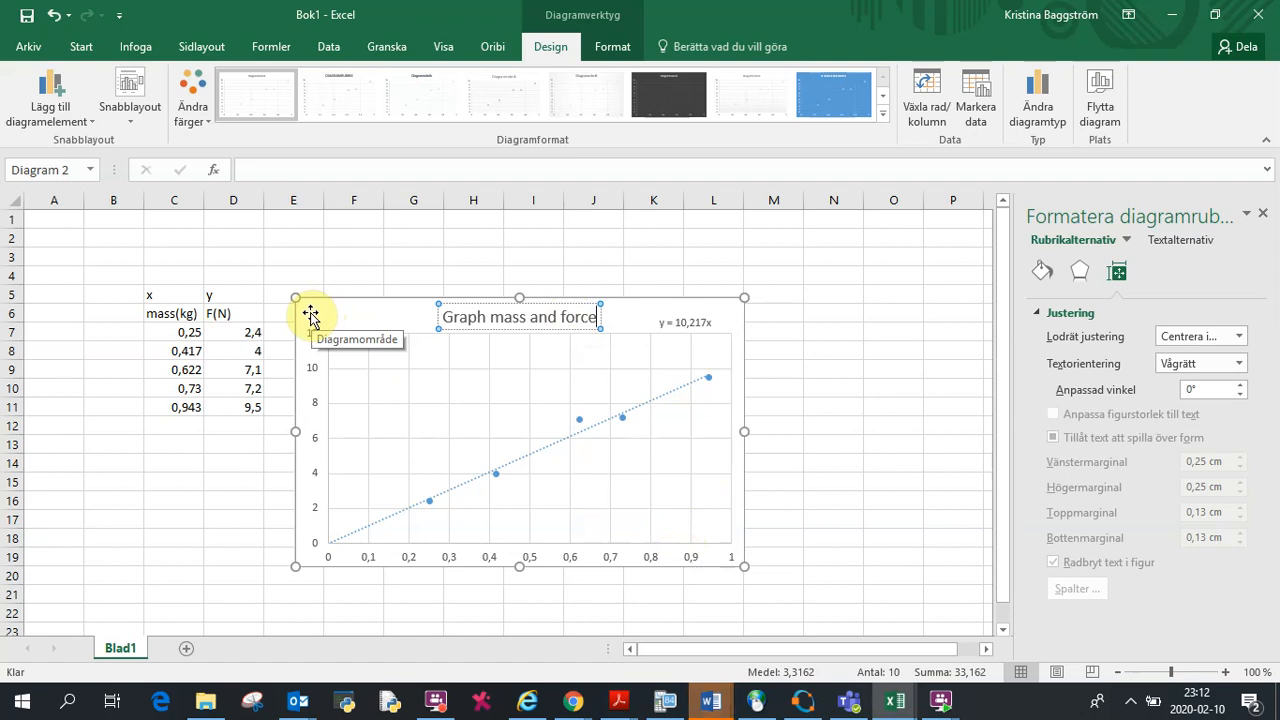
left_click(369, 386)
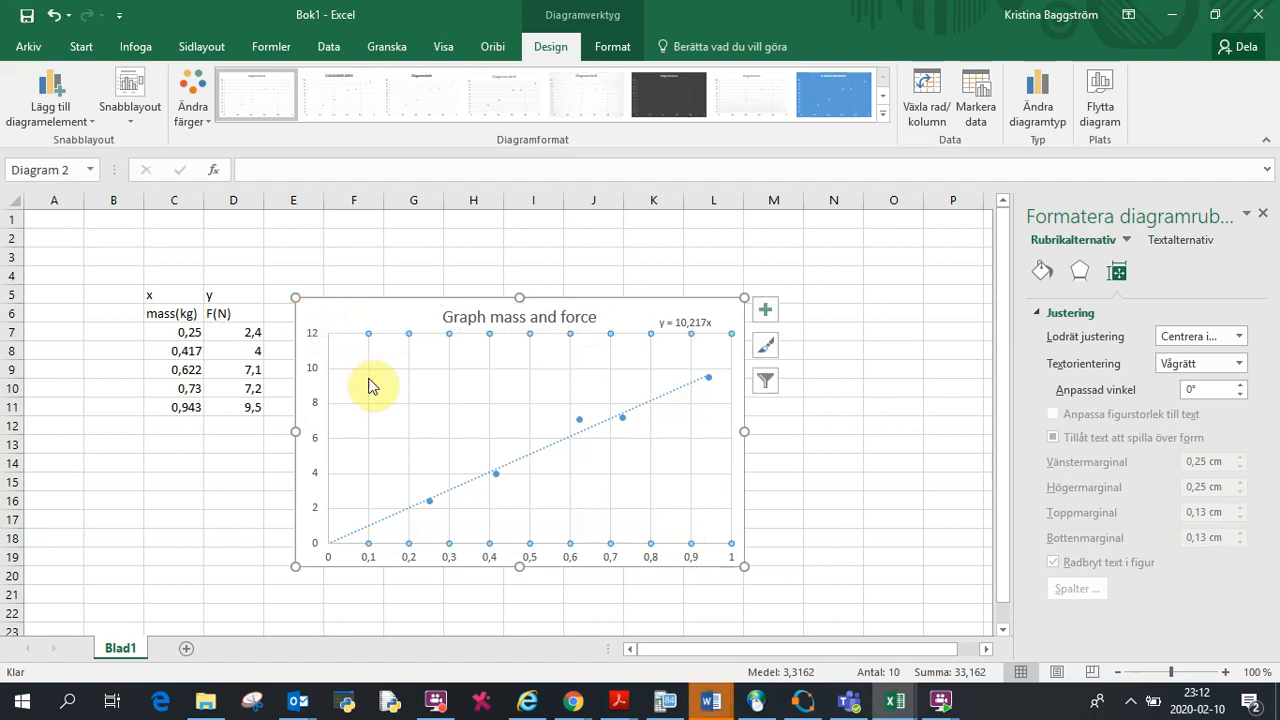
left_click(362, 356)
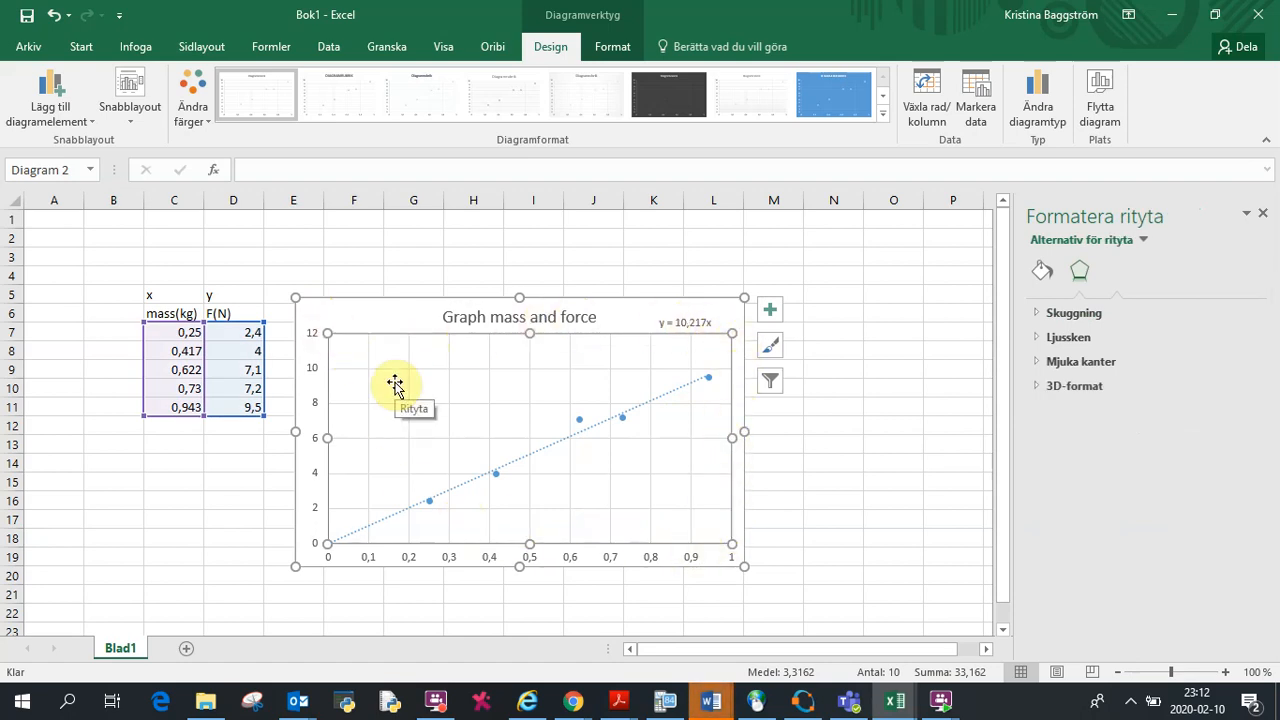
left_click(405, 271)
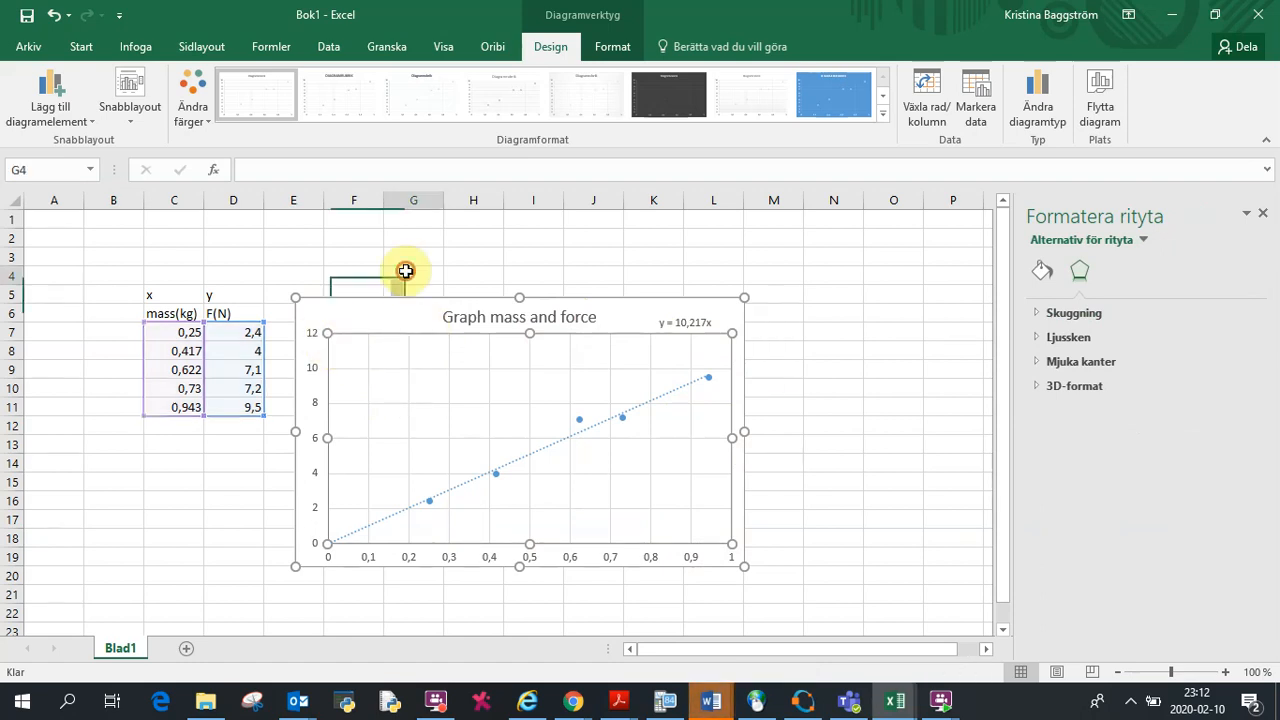
Step: Add a primary horizontal axis title and enter mass (kg) in it
left_click(377, 351)
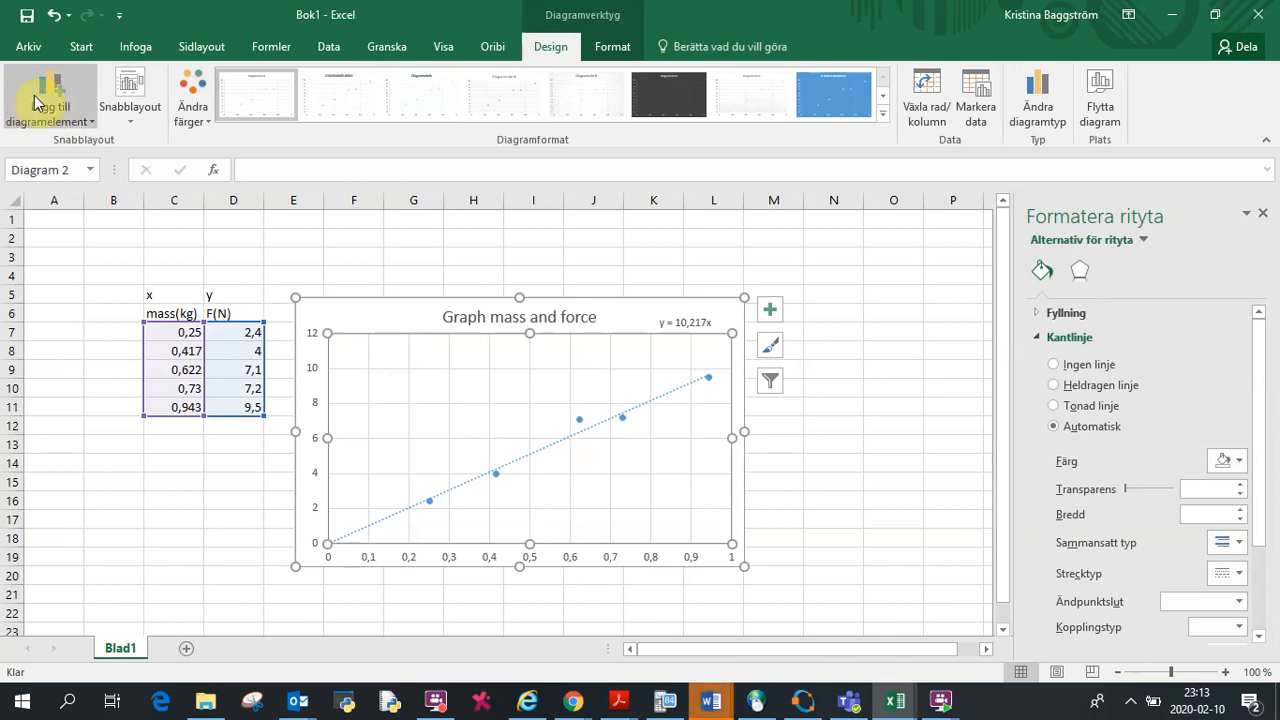
left_click(92, 125)
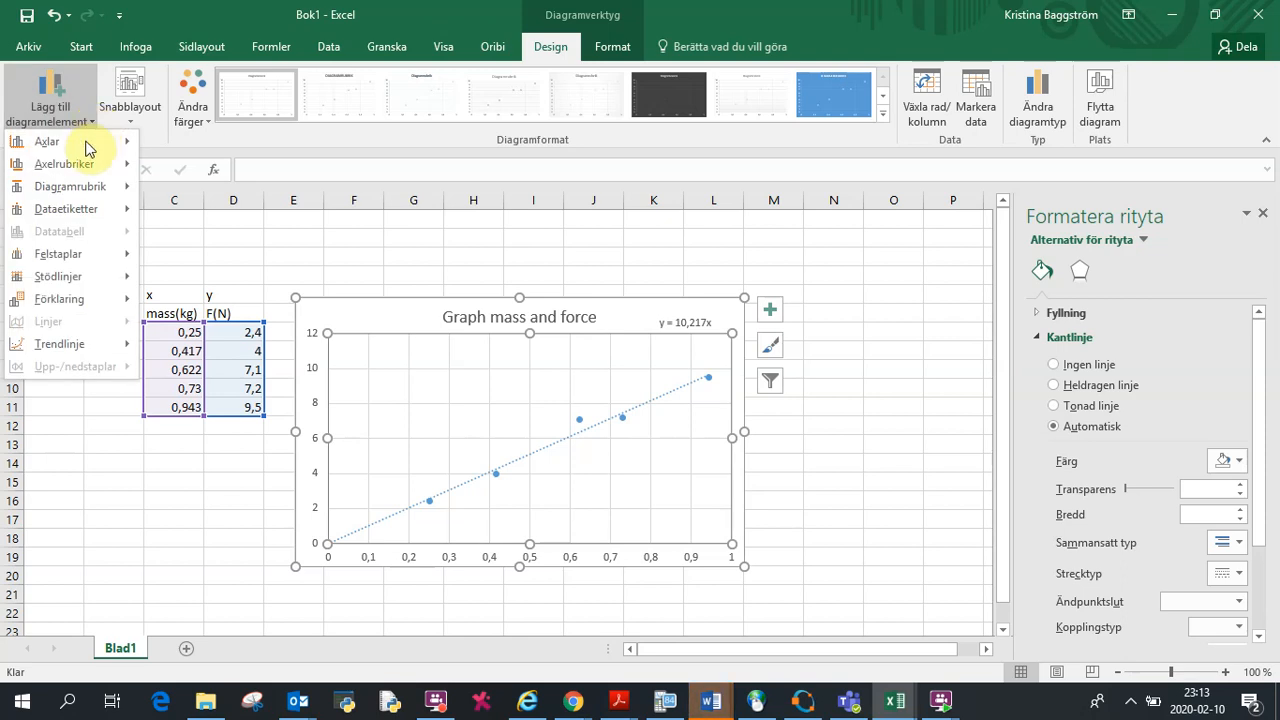
mouse_move(72, 163)
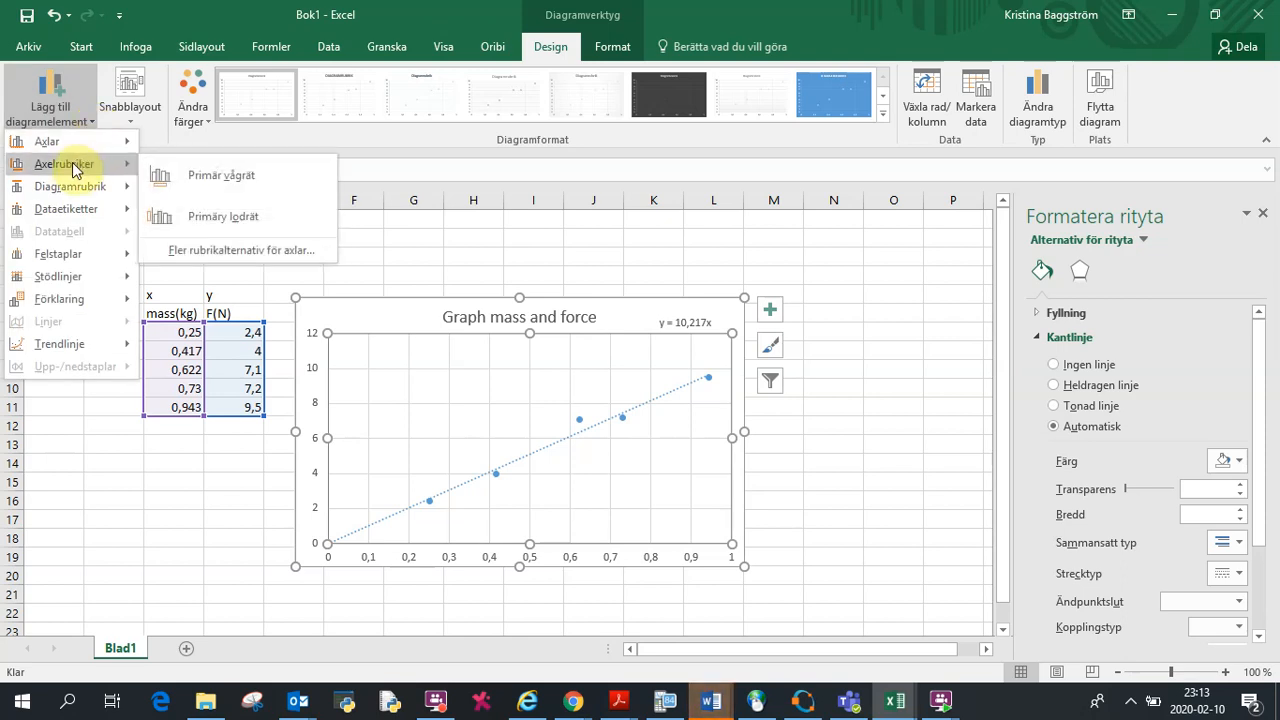
left_click(228, 174)
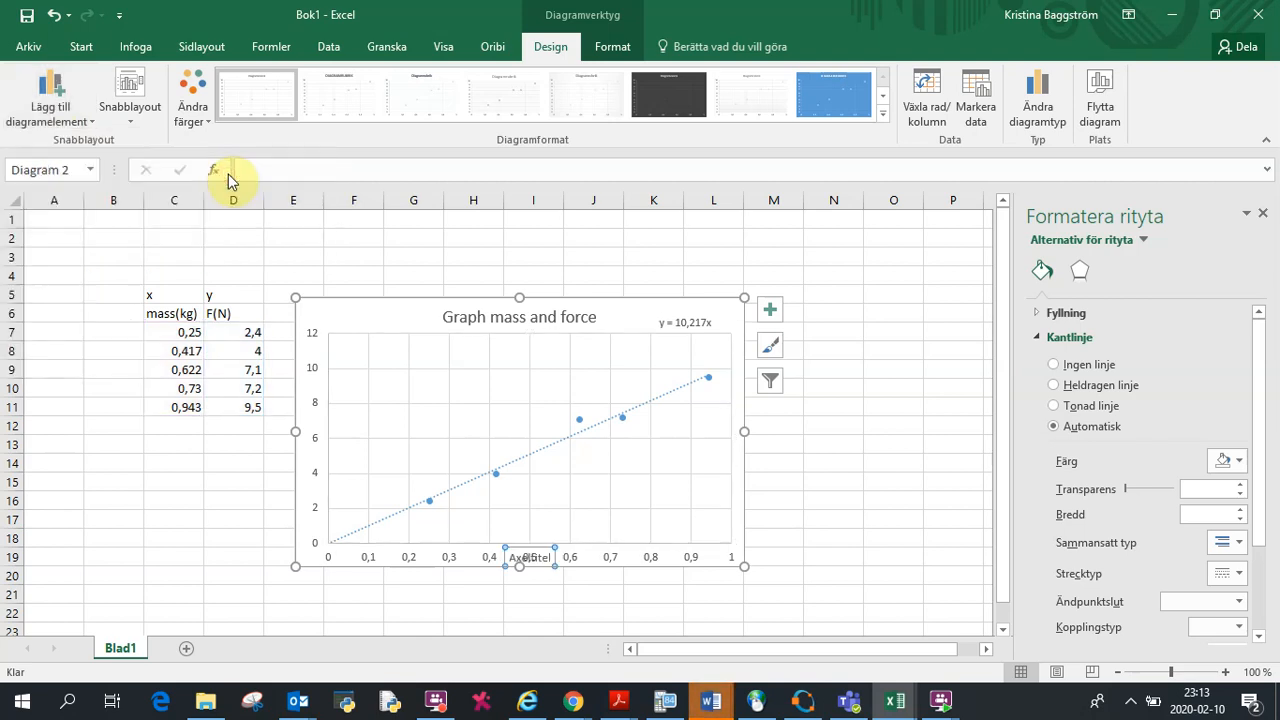
left_click(549, 556)
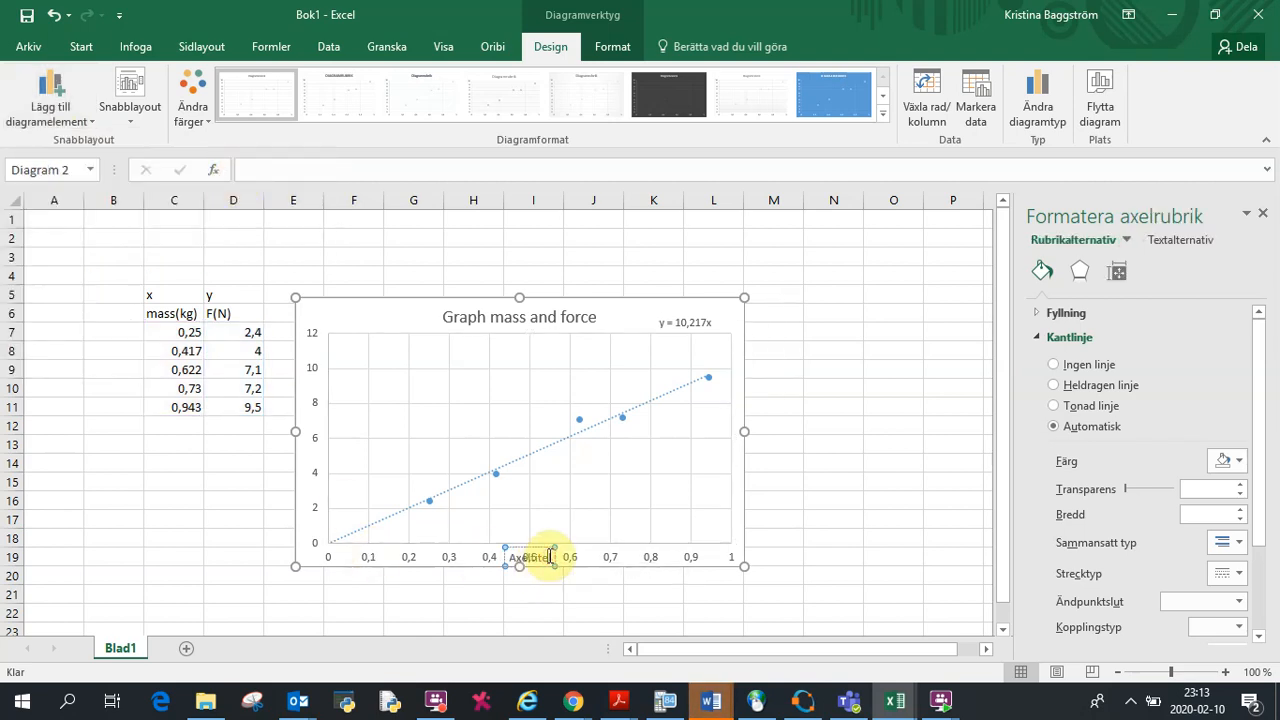
type("mass")
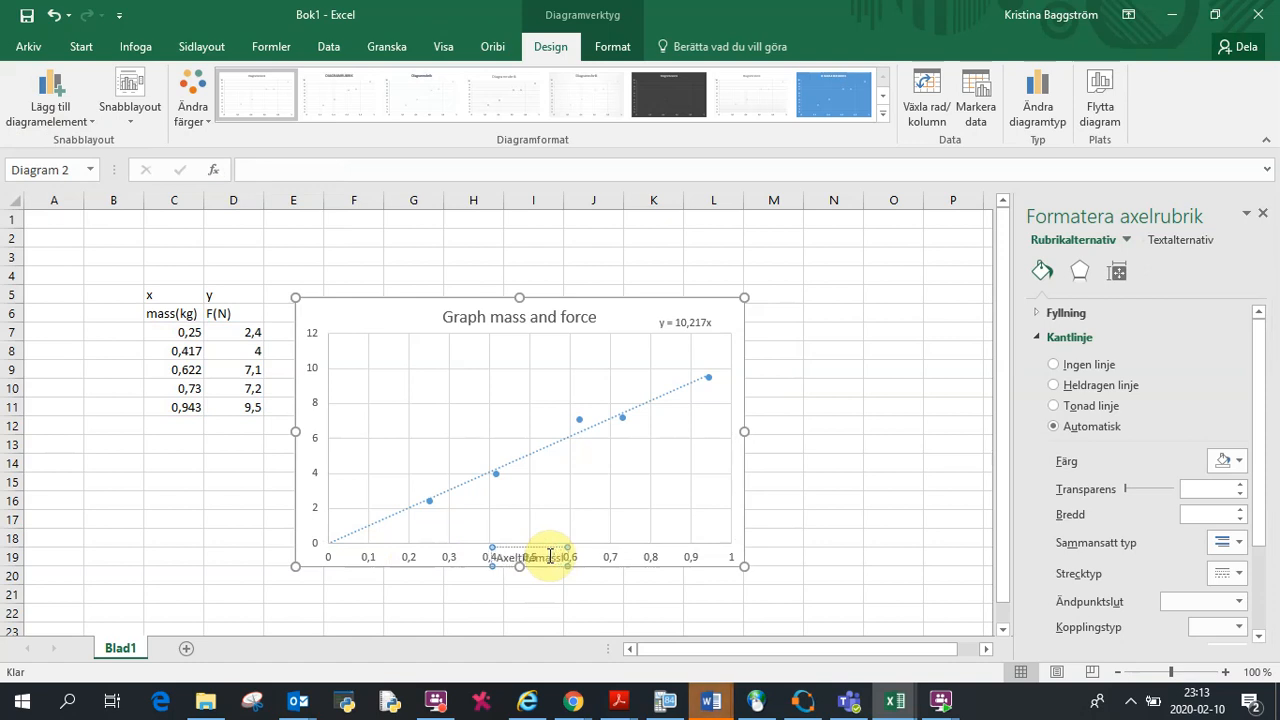
type(" (kg)")
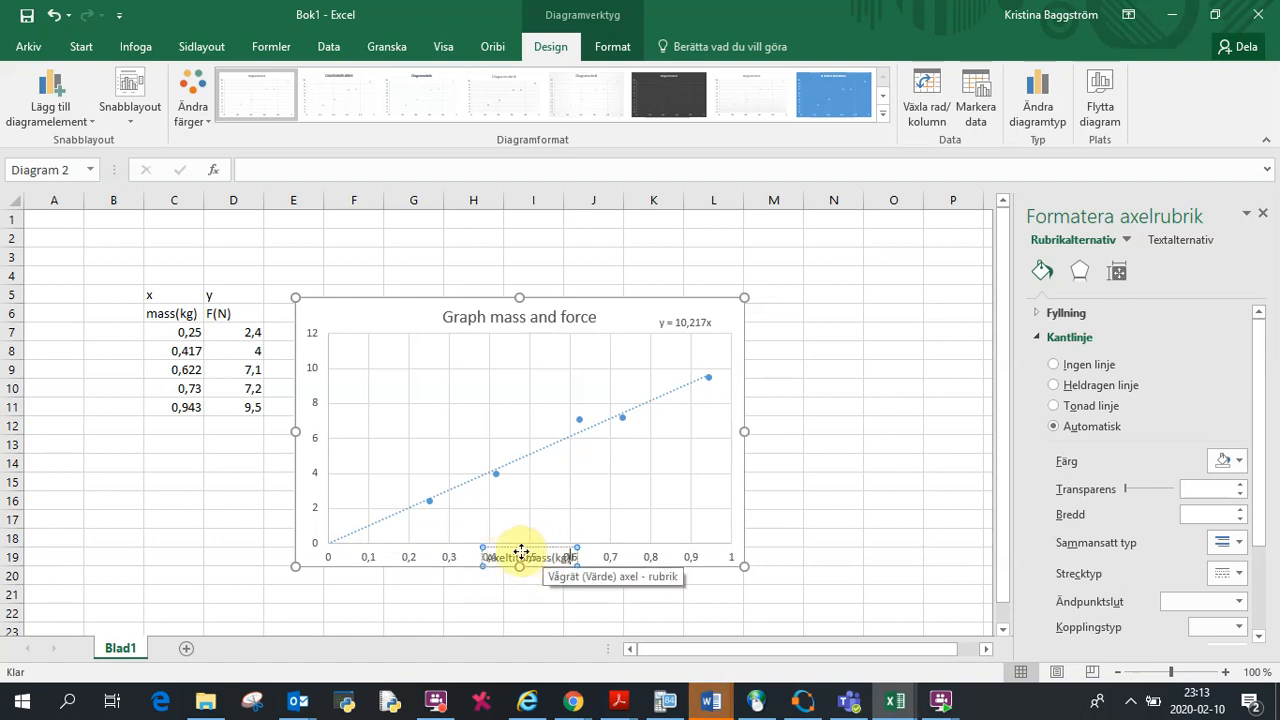
Step: Move the horizontal axis title toward the right end of the axis and widen the chart
left_click_drag(512, 552, 650, 551)
left_click_drag(743, 567, 771, 586)
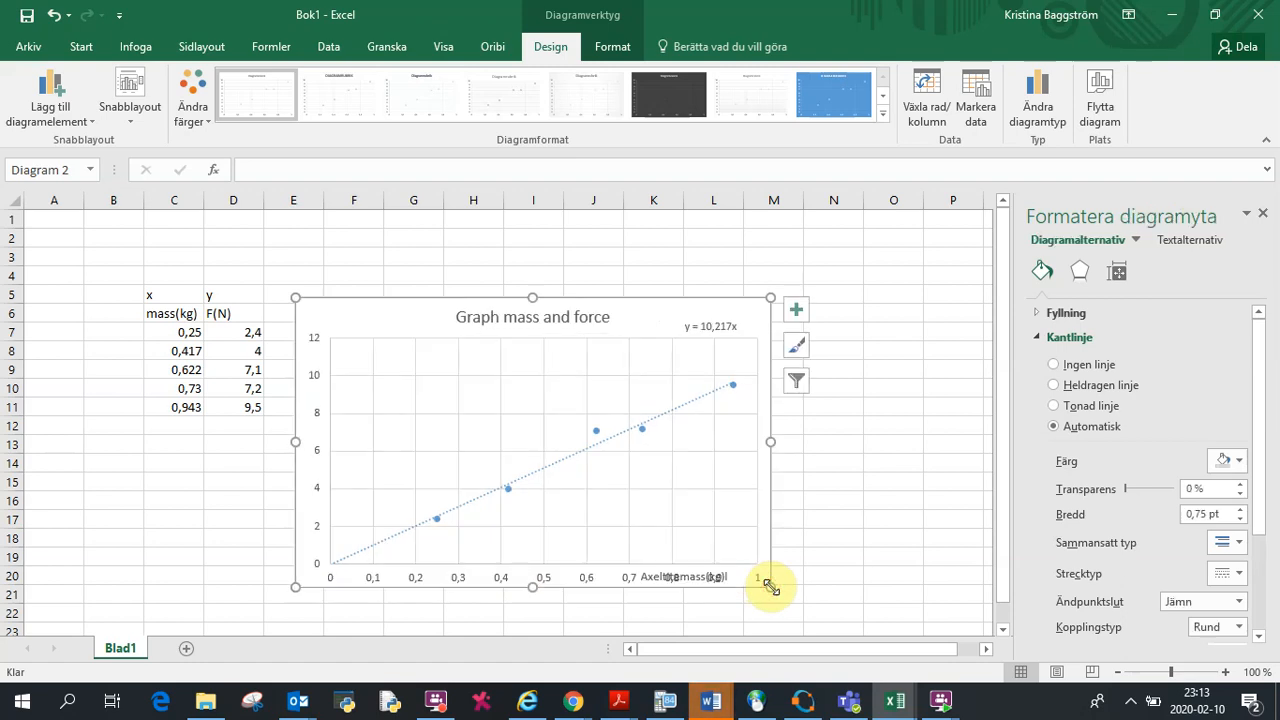
left_click(675, 577)
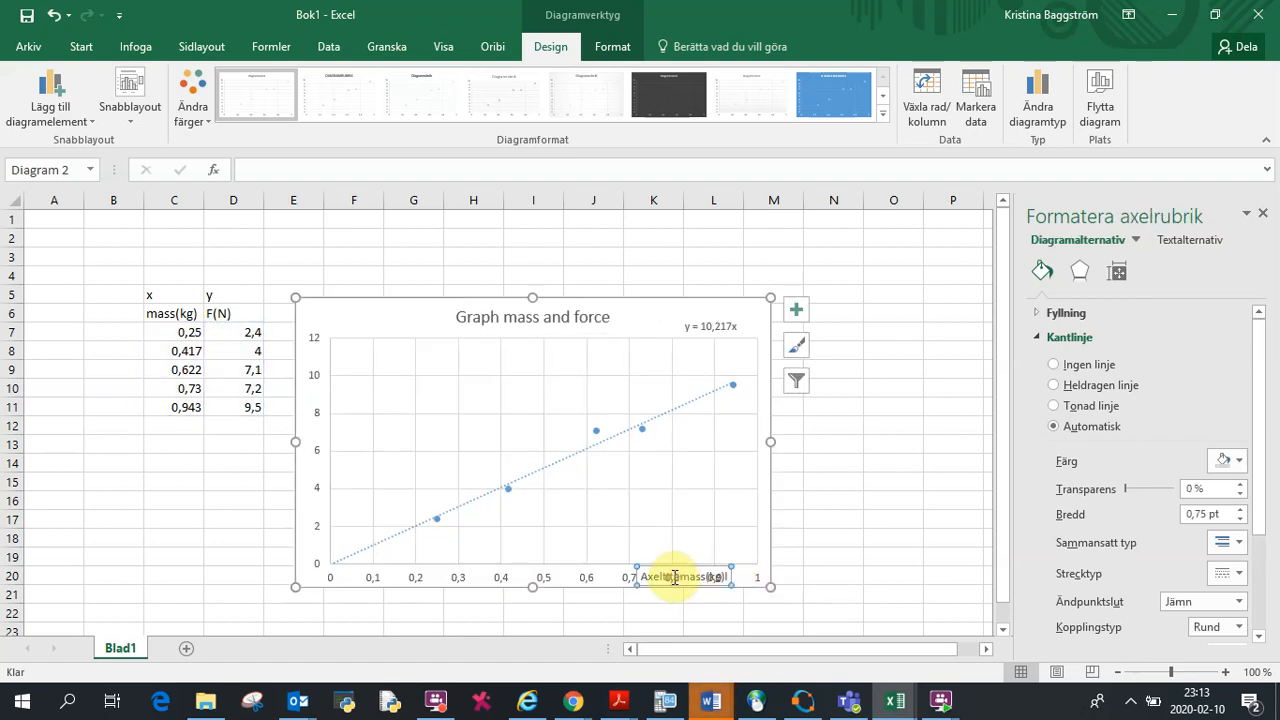
double_click(720, 570)
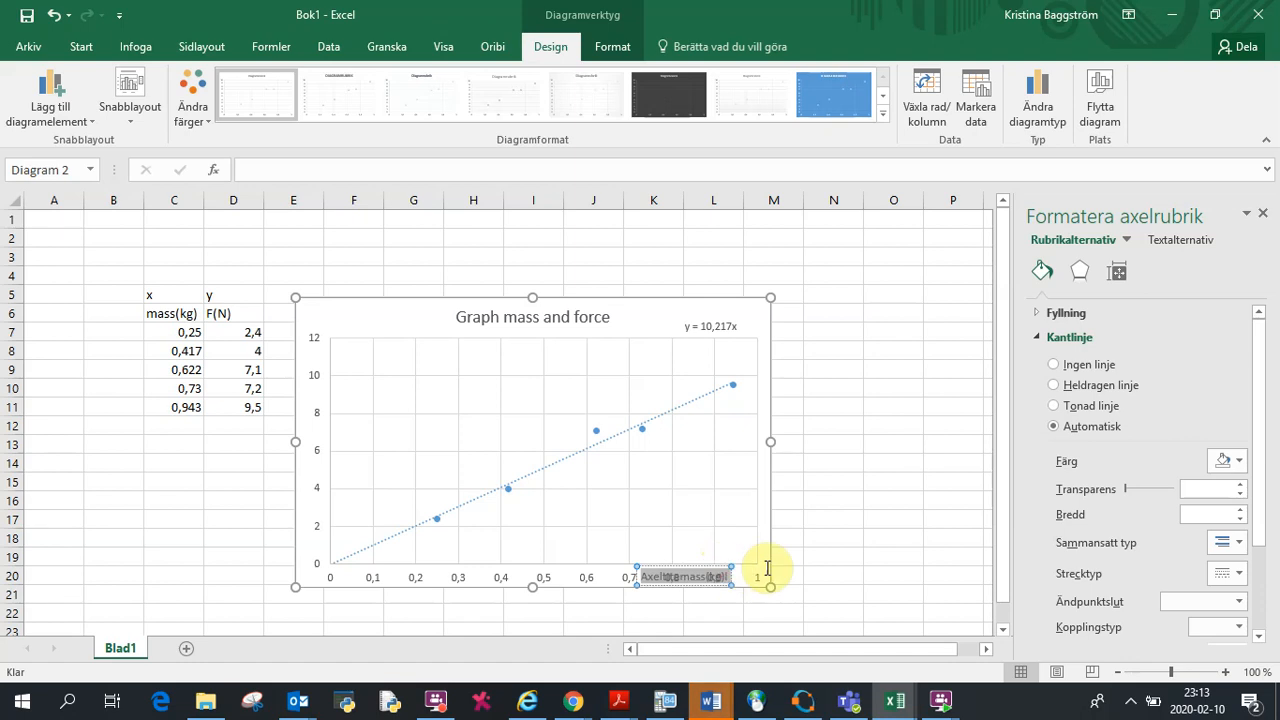
left_click(714, 574)
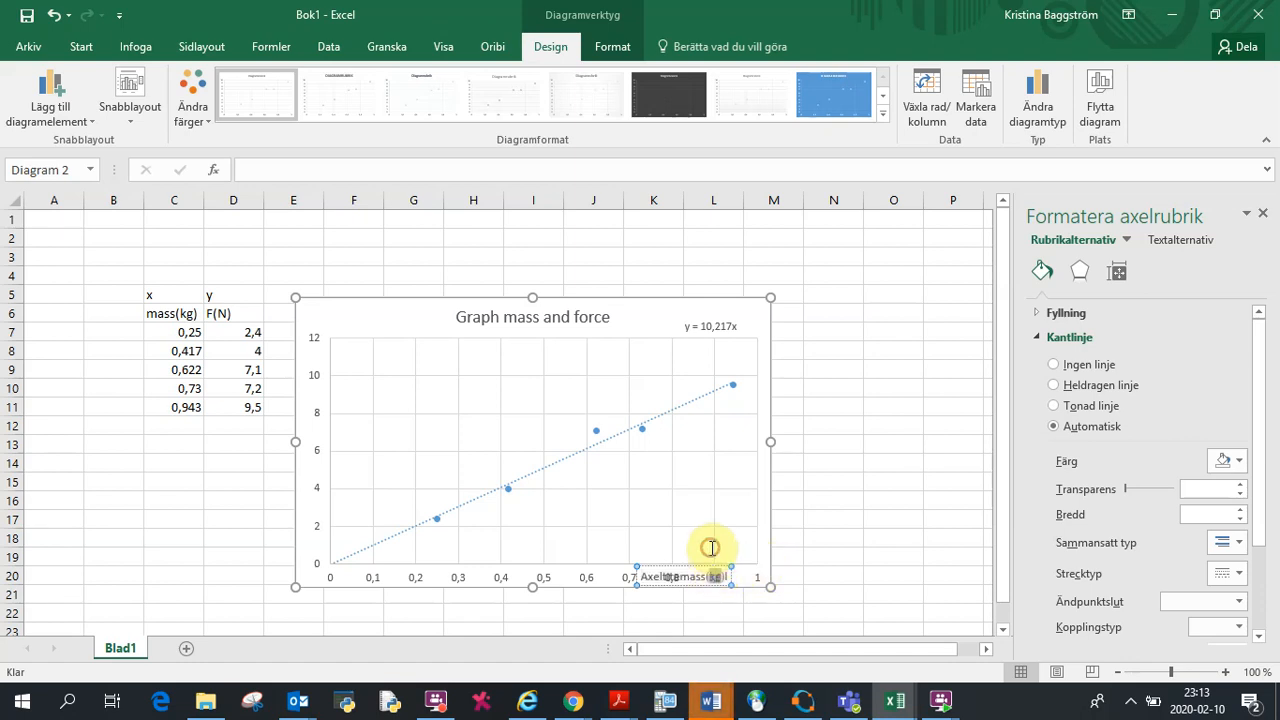
left_click(675, 577)
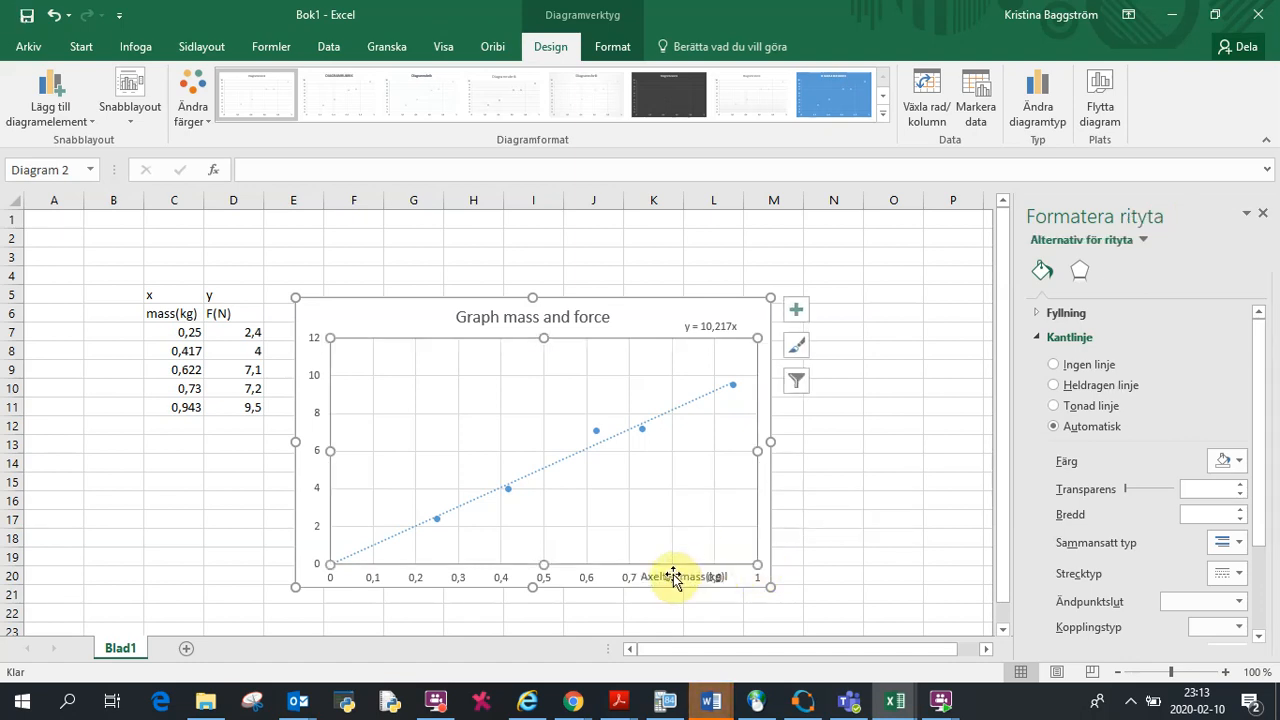
left_click_drag(666, 574, 729, 563)
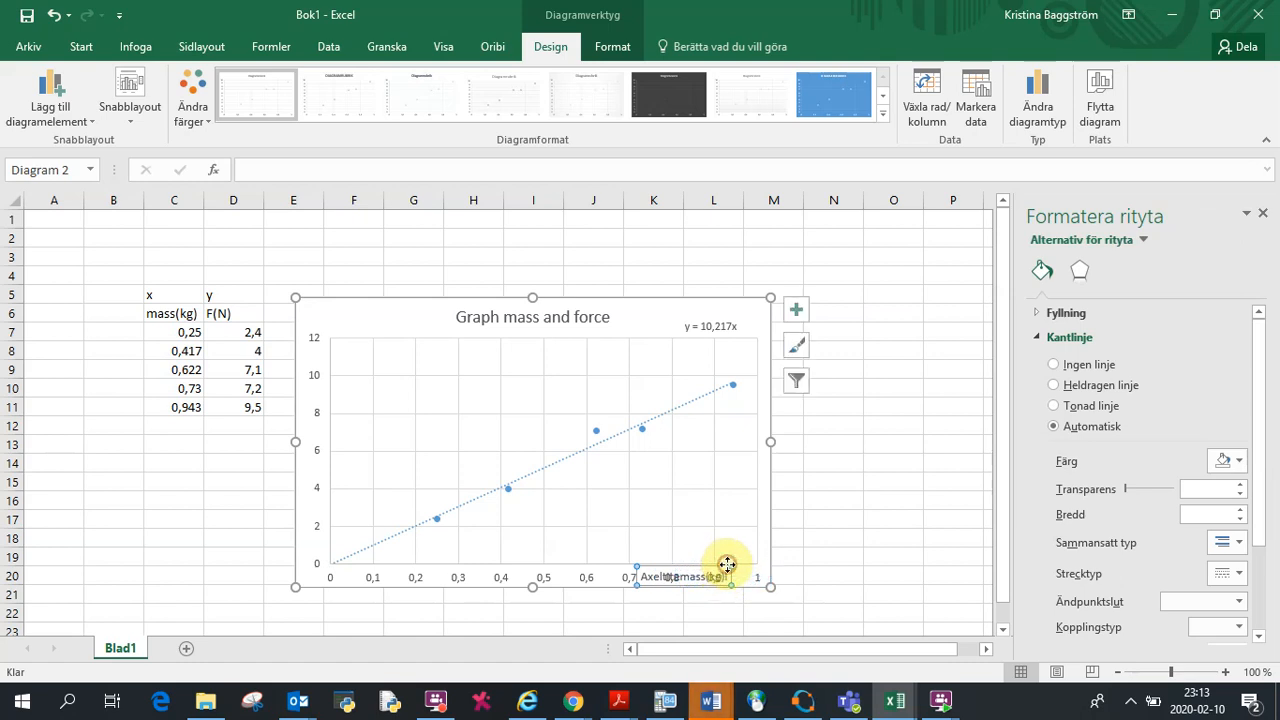
left_click_drag(769, 442, 791, 443)
Step: Delete the leftover placeholder text from the horizontal axis title, leaving mass (kg)
left_click(733, 567)
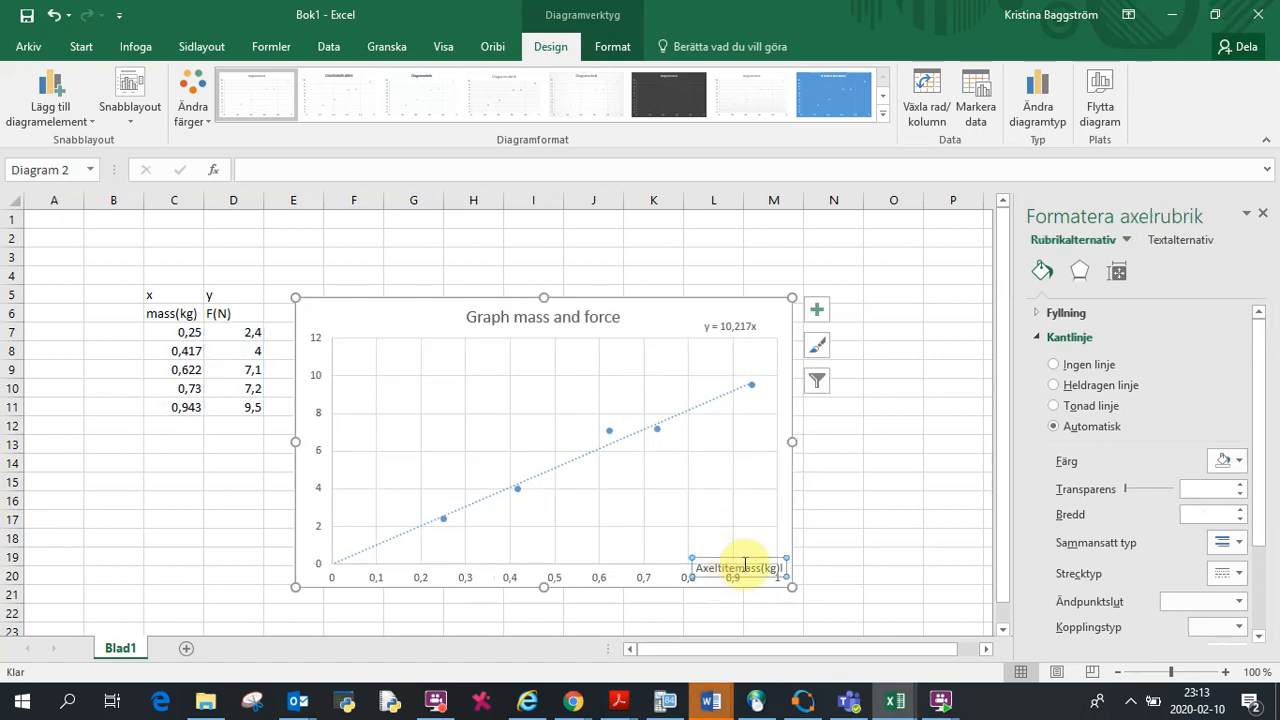
key("BackSpace")
key("BackSpace")
key("BackSpace")
key("BackSpace")
key("BackSpace")
key("BackSpace")
key("BackSpace")
key("BackSpace")
key("BackSpace")
key("BackSpace")
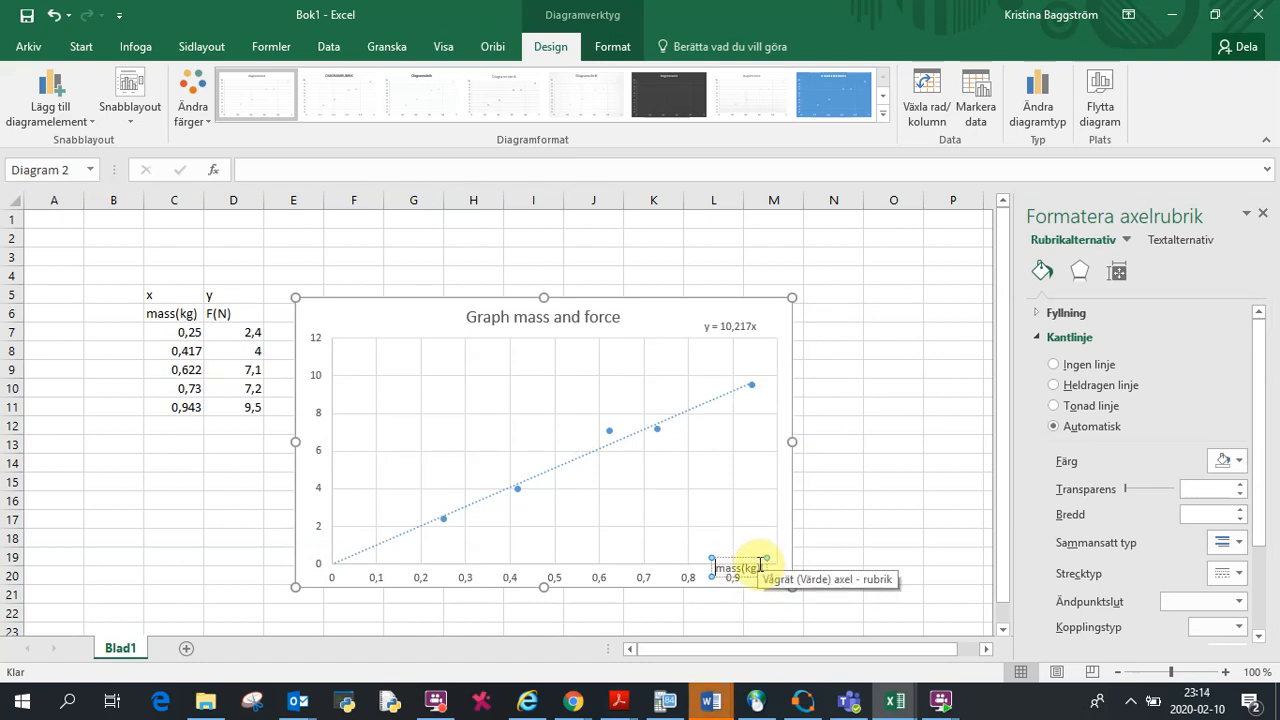
Step: Position the horizontal axis title at the far right end of the x-axis
left_click_drag(763, 563, 805, 558)
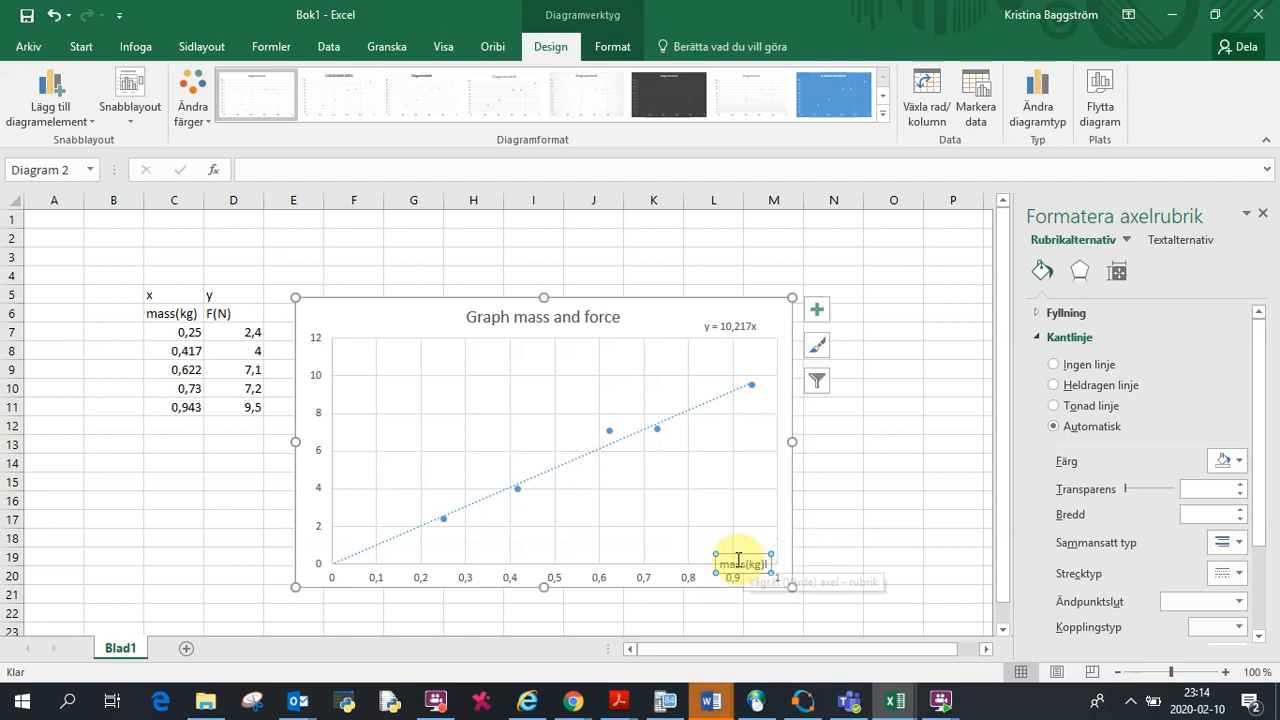
left_click_drag(722, 557, 775, 564)
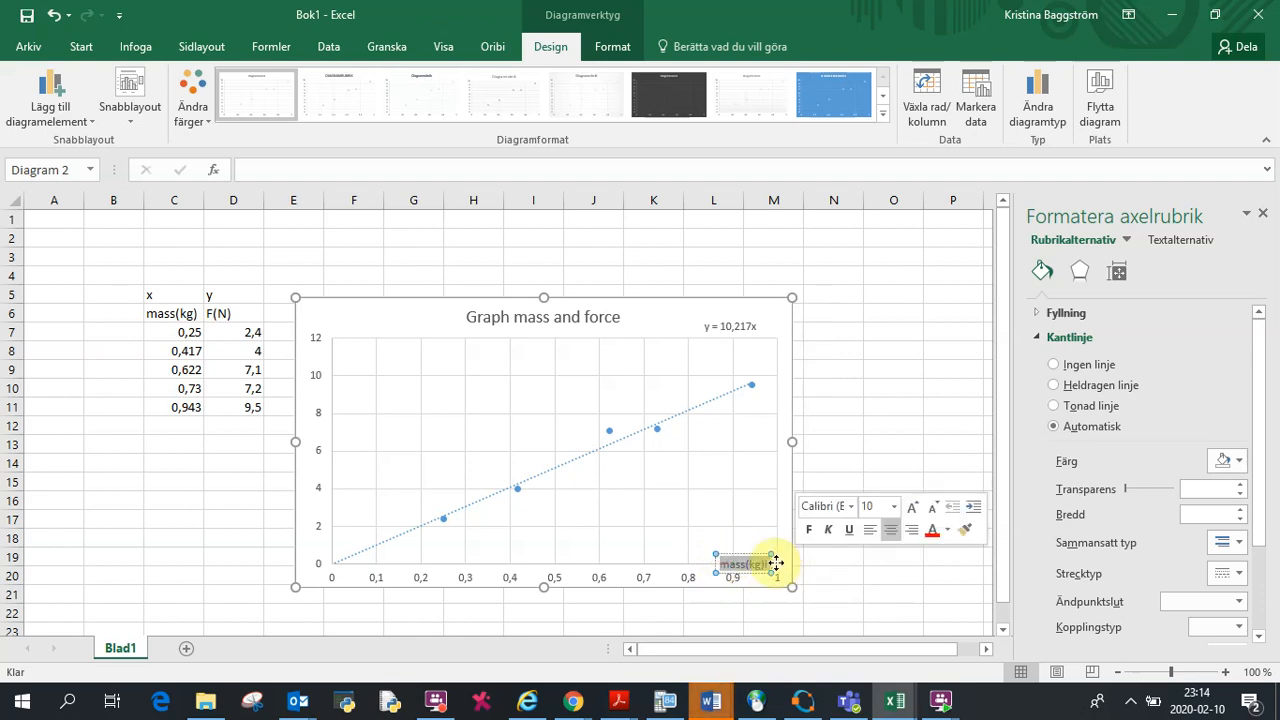
left_click(776, 563)
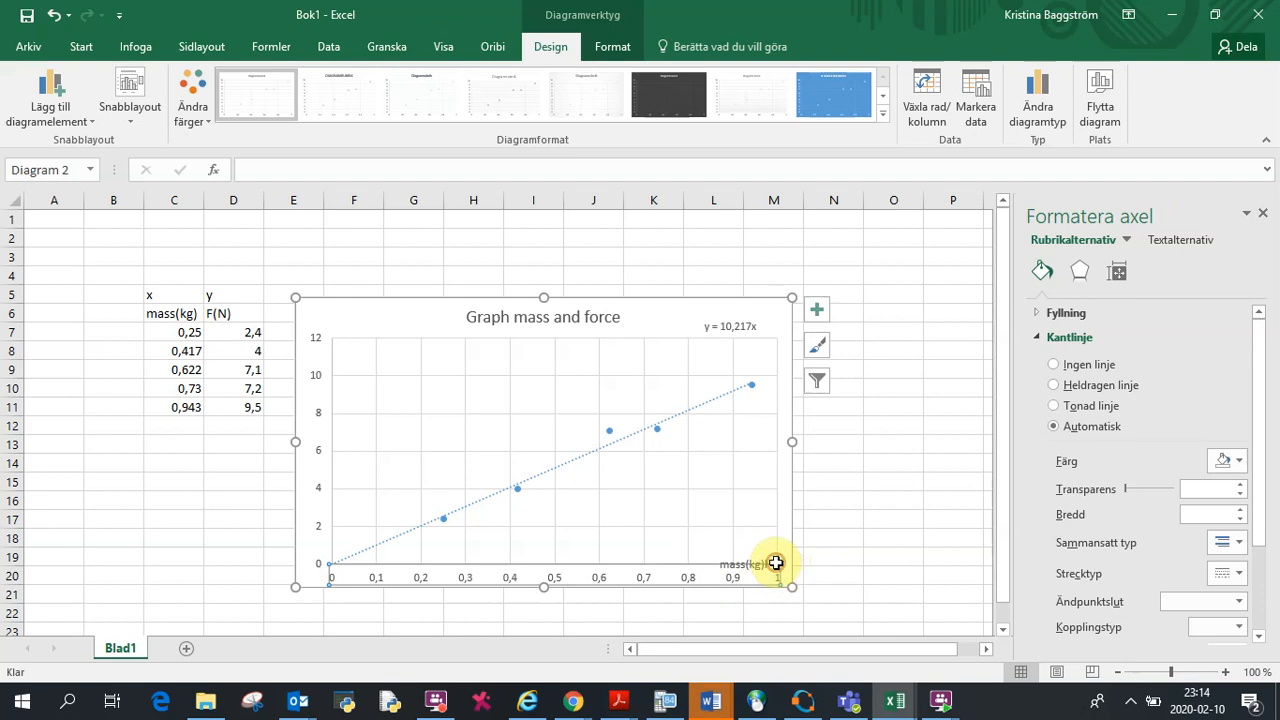
left_click(710, 538)
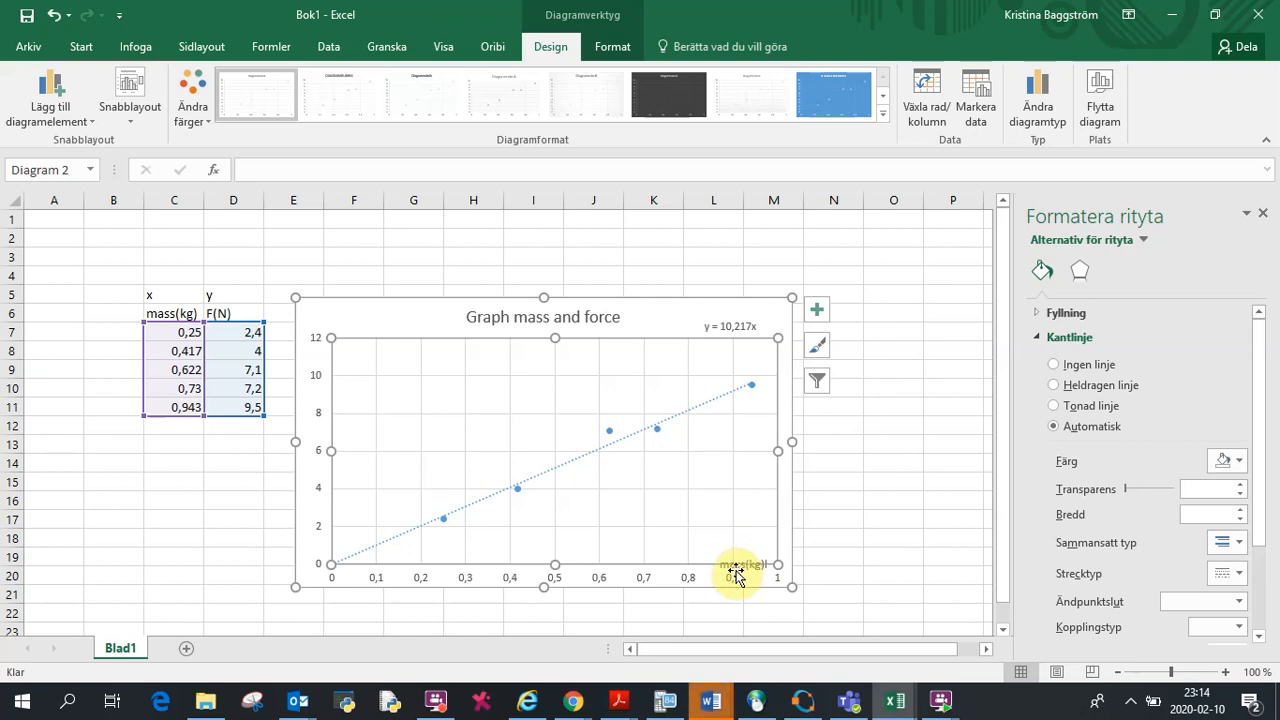
left_click(747, 566)
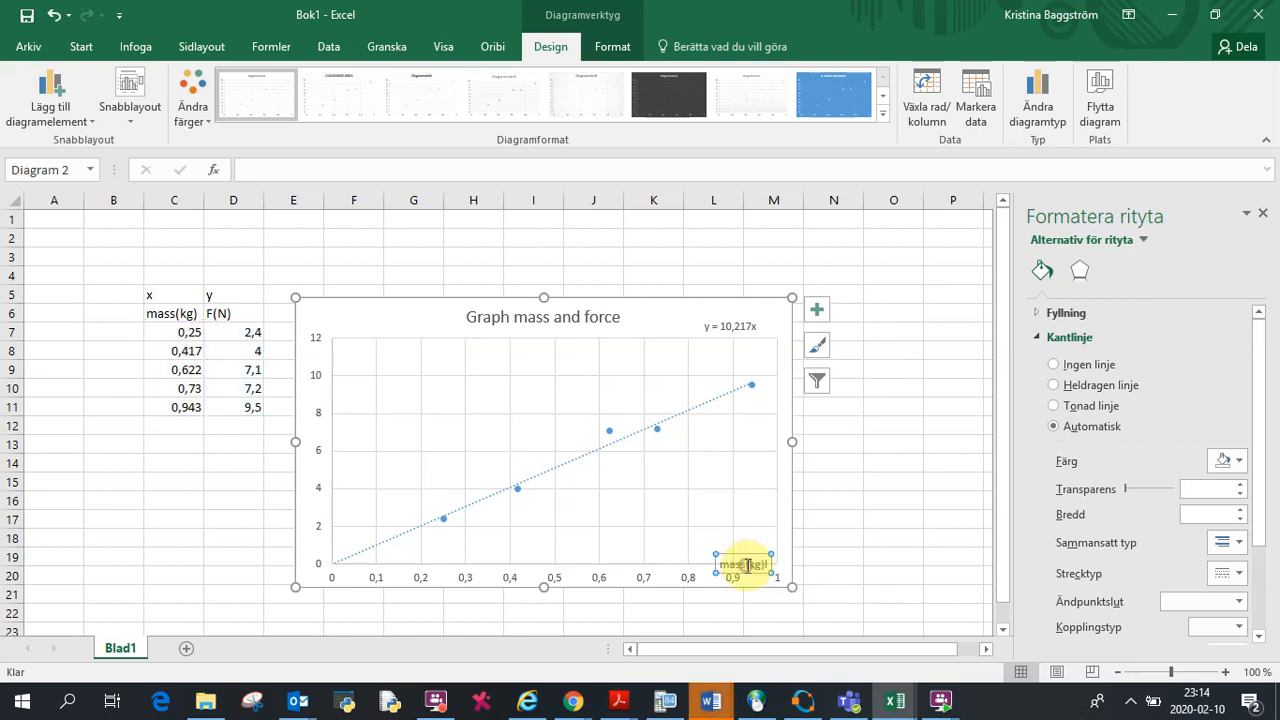
left_click_drag(720, 555, 801, 567)
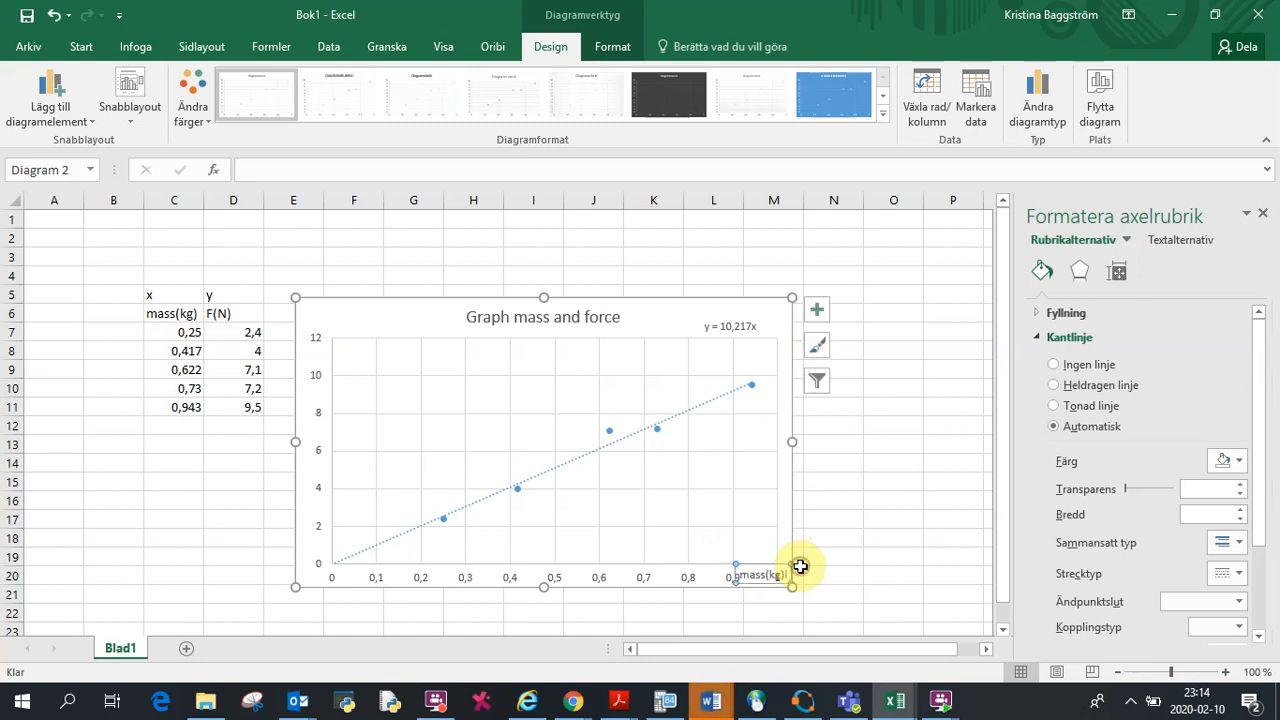
left_click(801, 567)
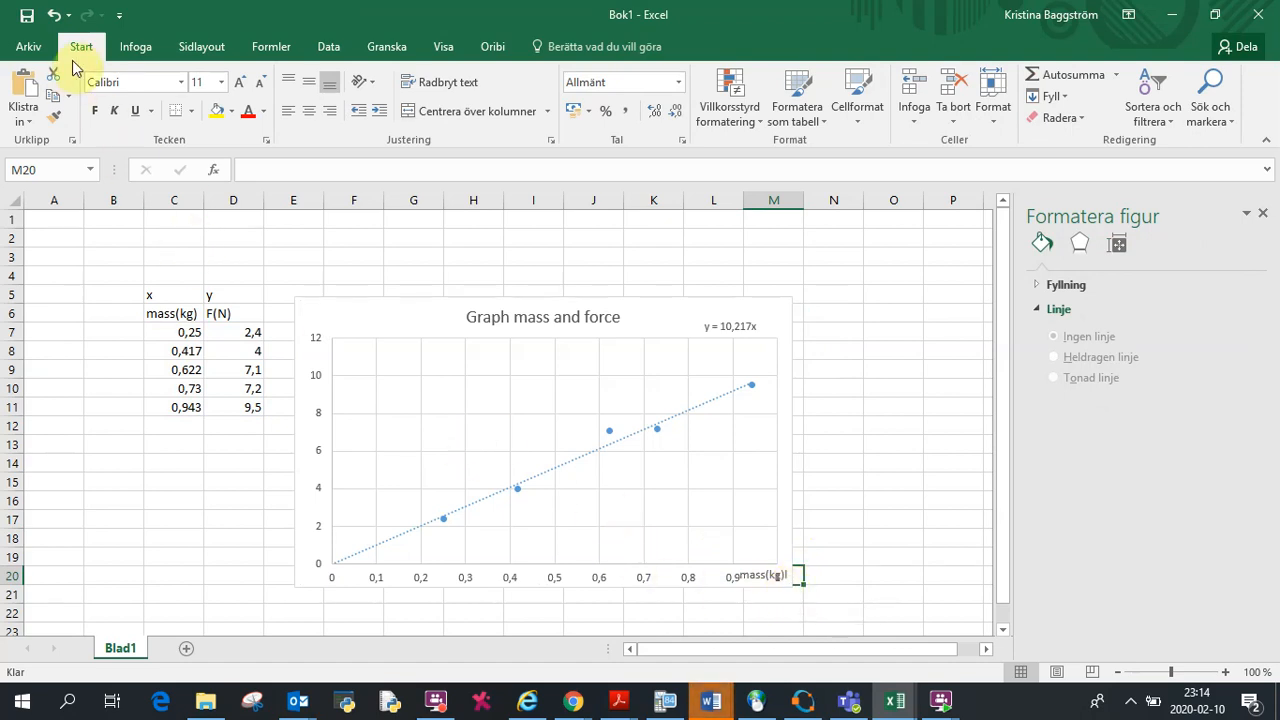
left_click(436, 402)
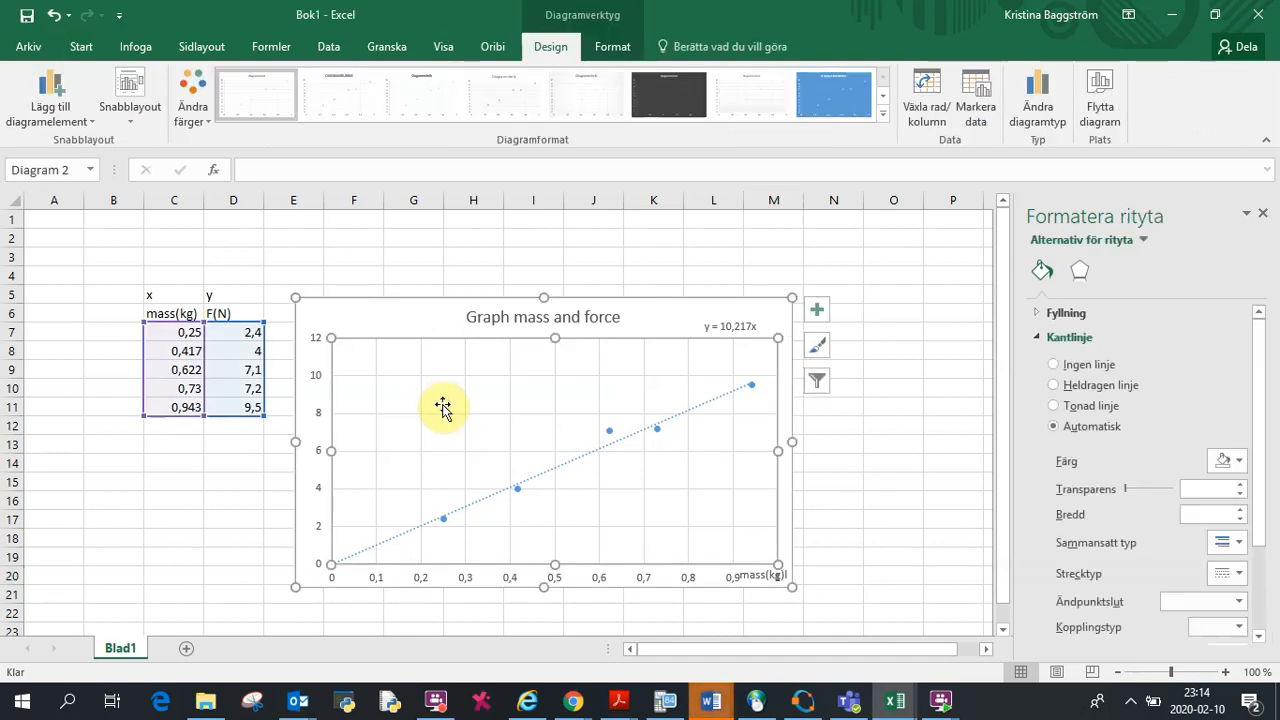
Step: Add a primary vertical axis title and enter Force(N) in it
left_click(93, 124)
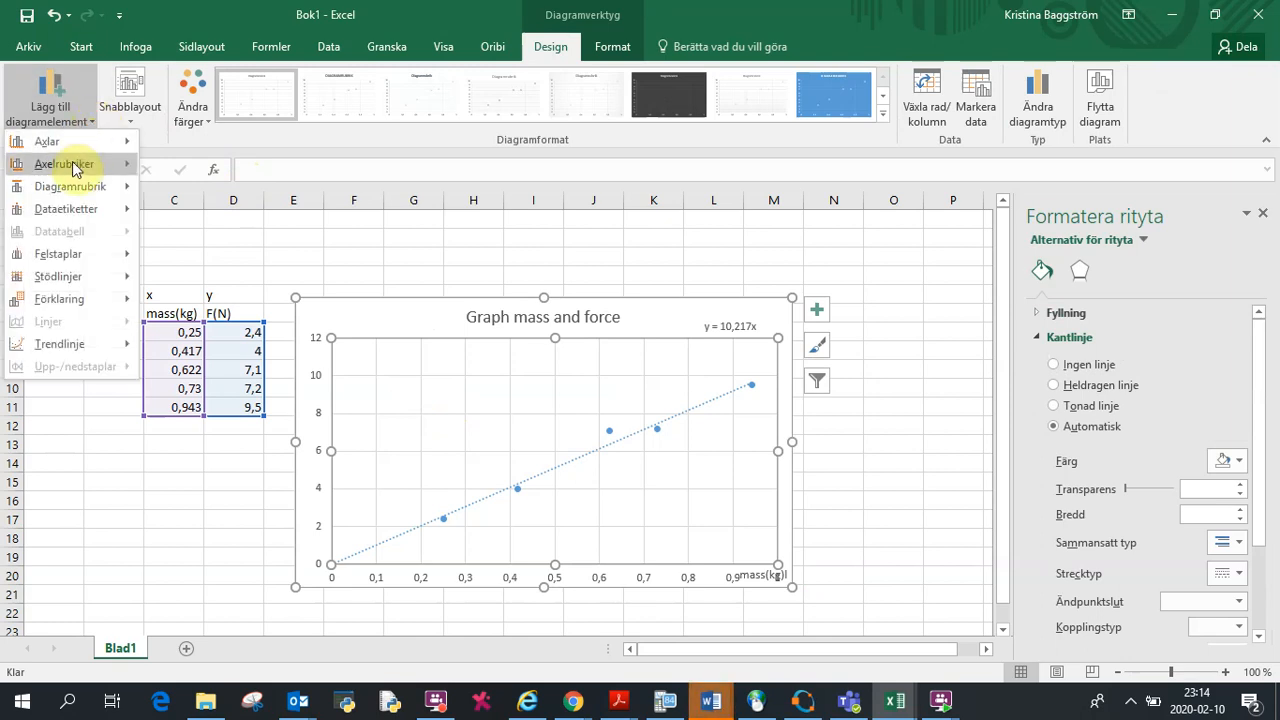
mouse_move(74, 168)
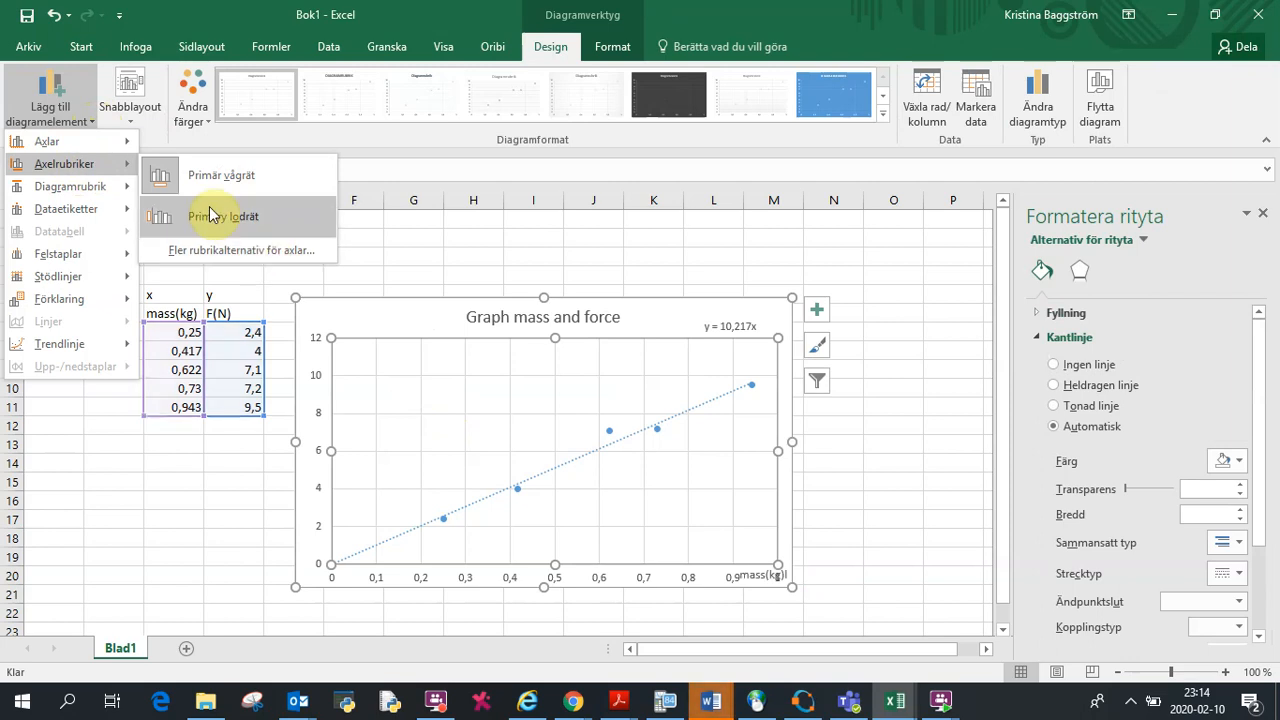
left_click(205, 218)
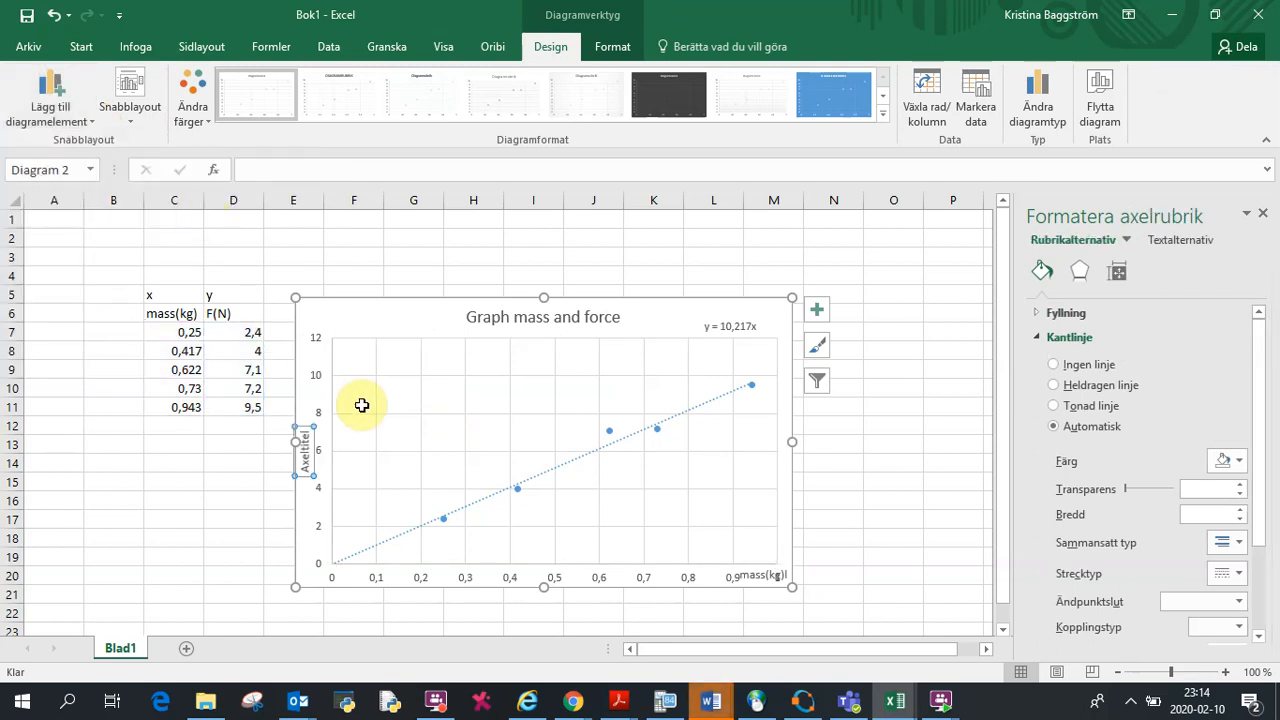
left_click(309, 442)
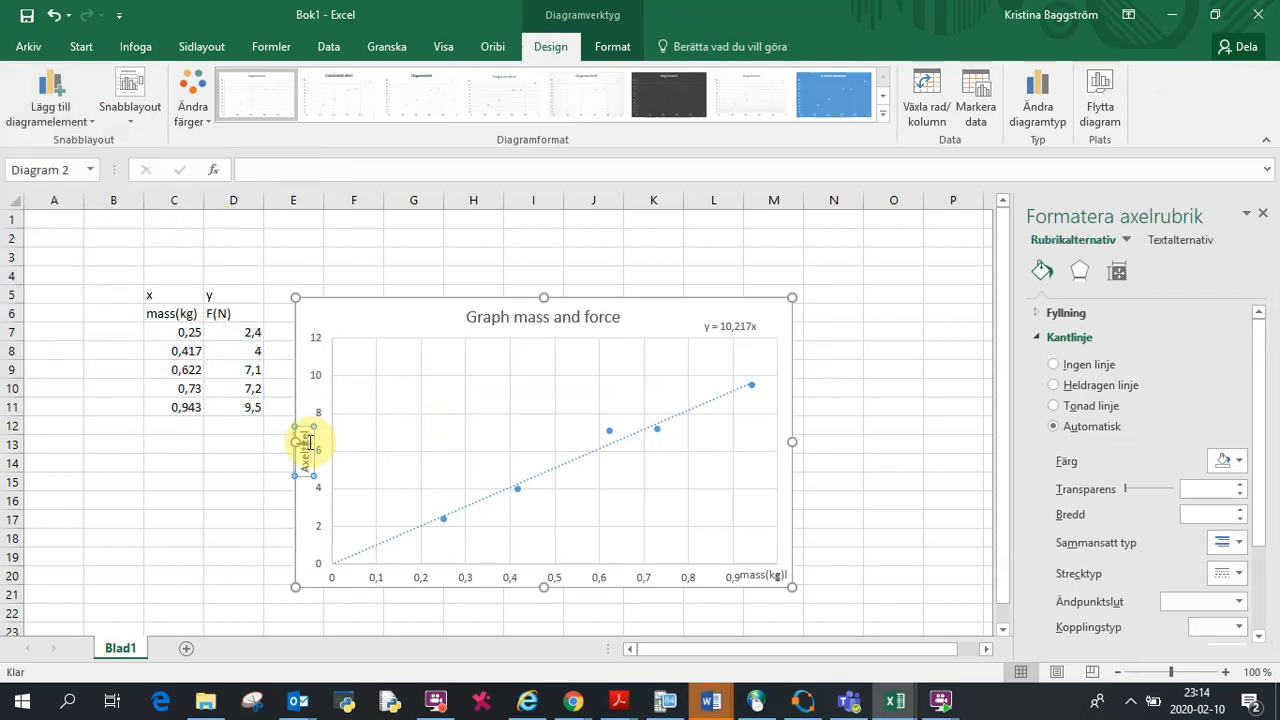
key("BackSpace")
key("BackSpace")
key("BackSpace")
key("BackSpace")
key("BackSpace")
key("BackSpace")
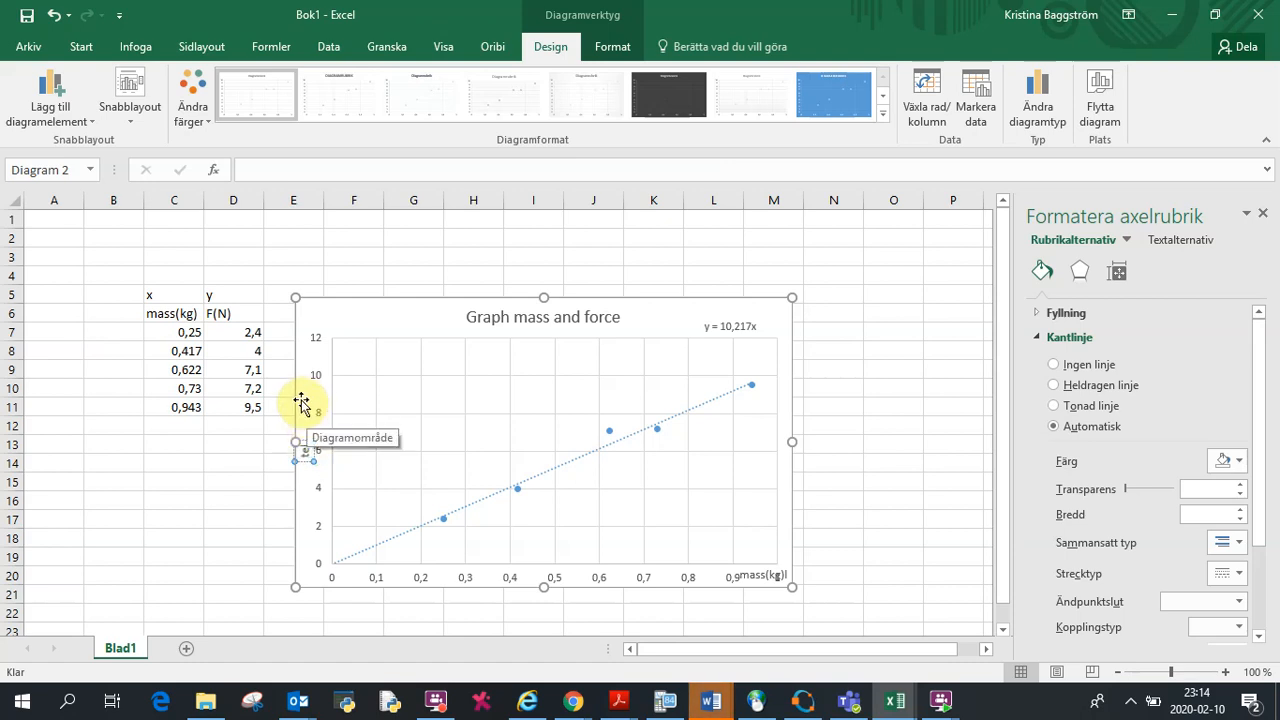
type("Force")
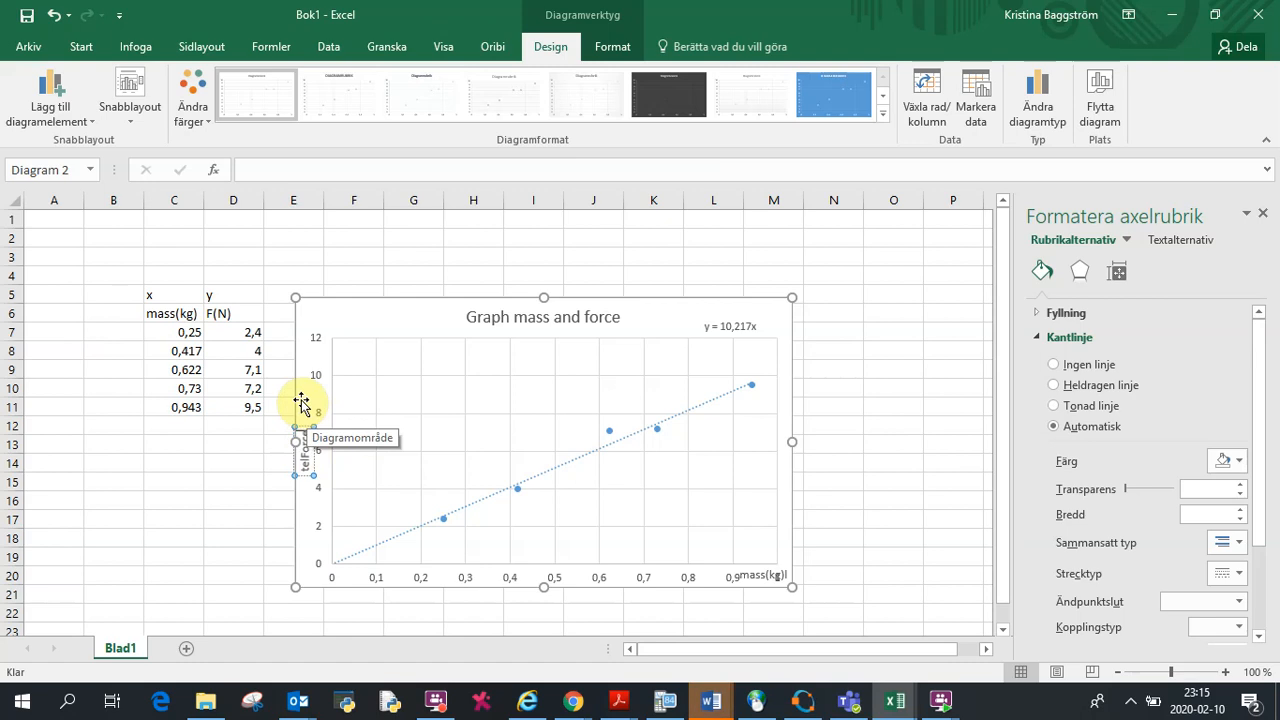
type("(N)")
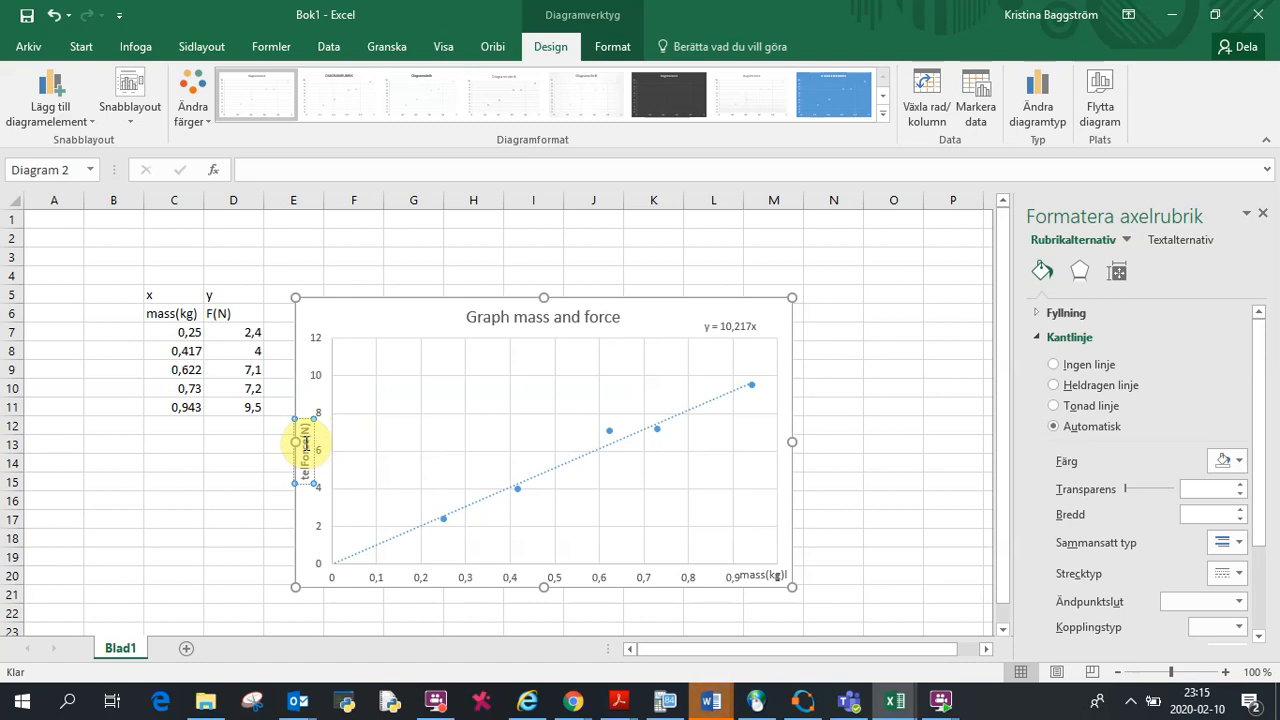
Step: Delete the leftover placeholder text from the vertical axis title, leaving Force(N)
left_click(306, 462)
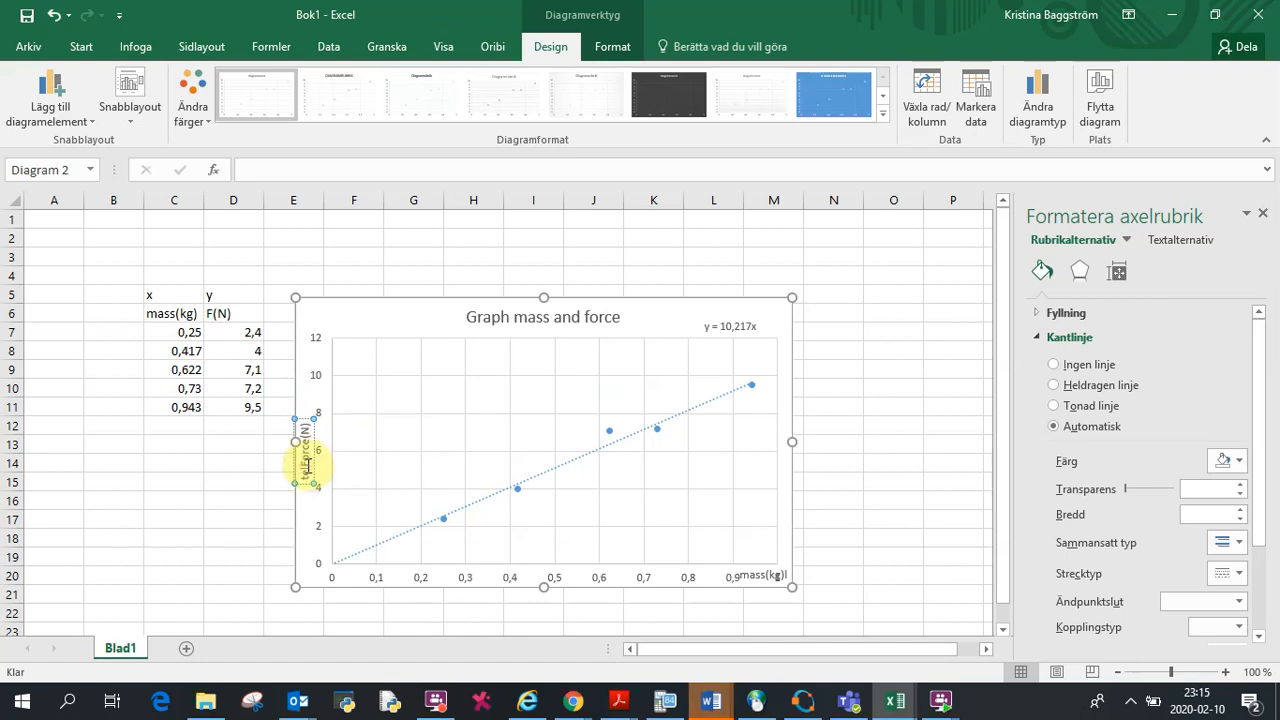
key("BackSpace")
key("BackSpace")
key("BackSpace")
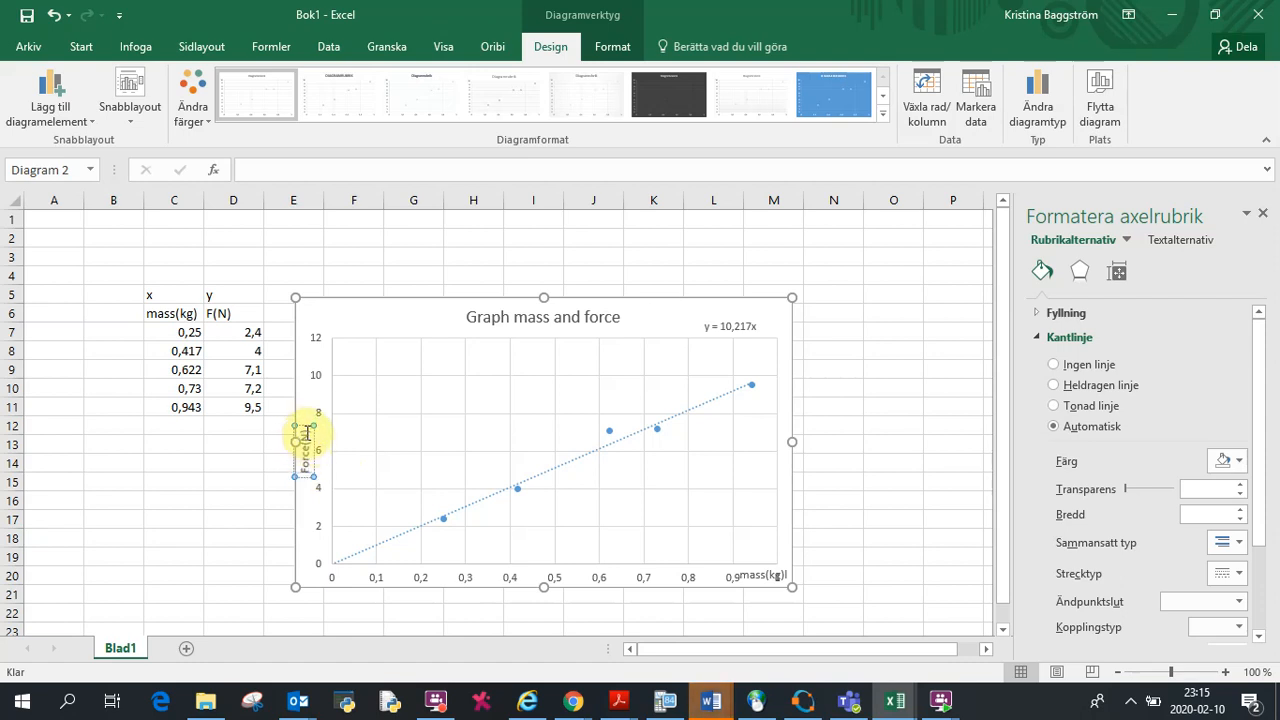
Step: Move the vertical axis title up to the top end of the y-axis and deselect the chart
left_click_drag(298, 431, 311, 333)
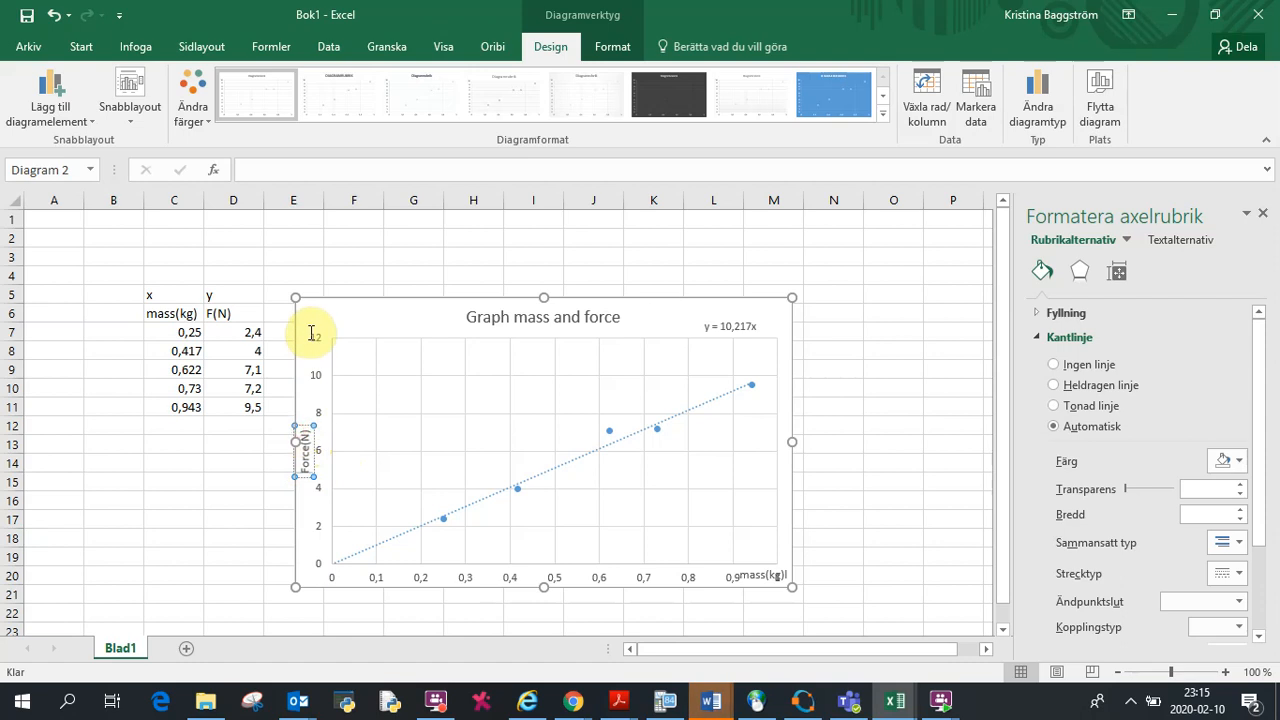
left_click(303, 434)
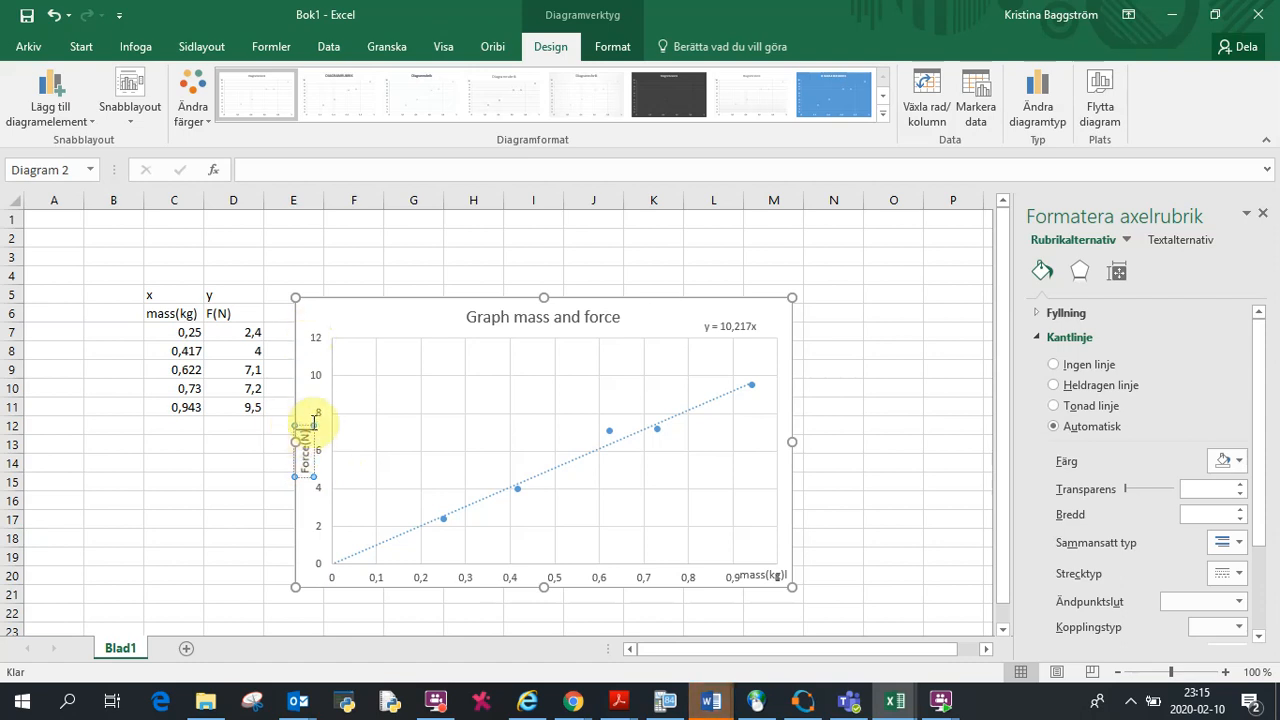
double_click(302, 395)
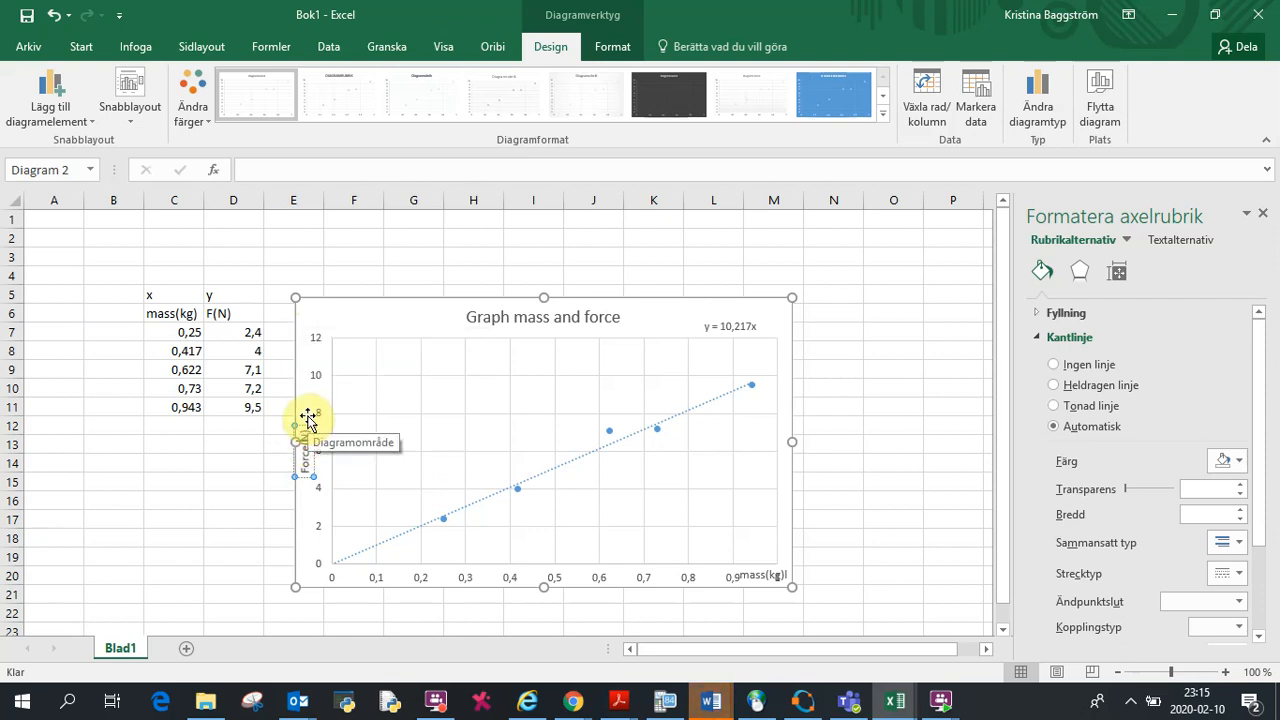
left_click_drag(303, 428, 300, 310)
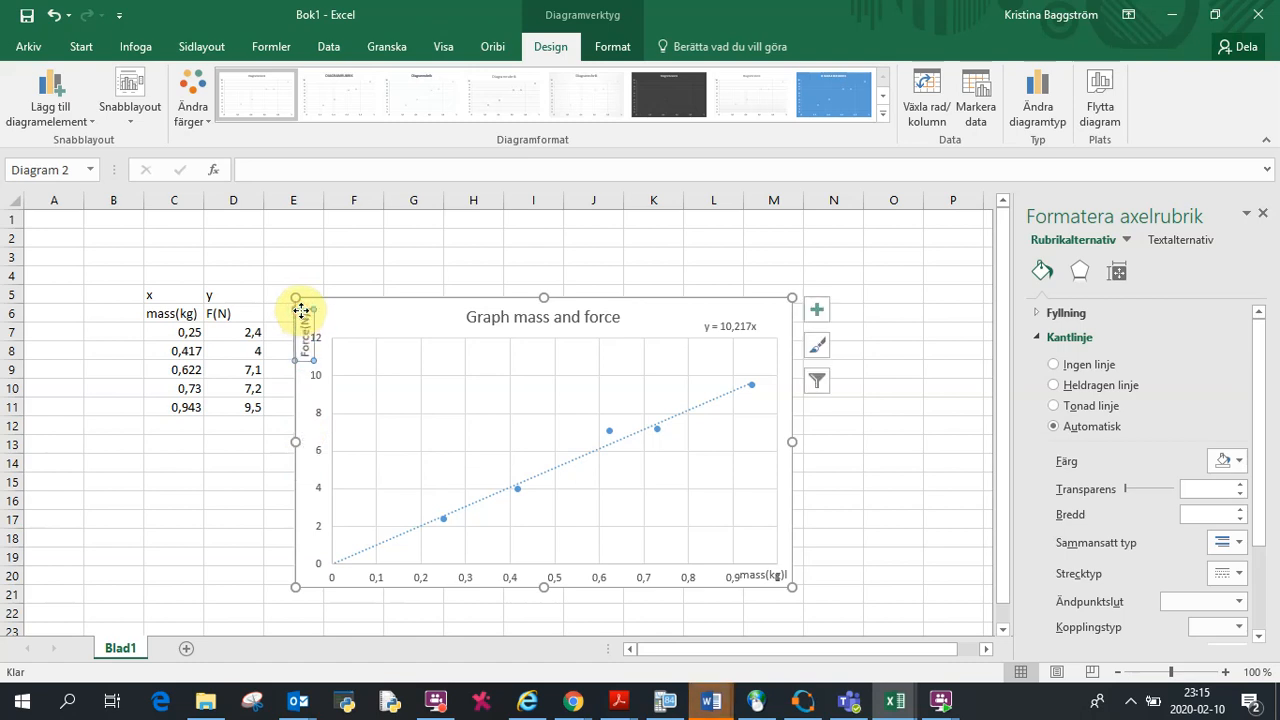
left_click(358, 313)
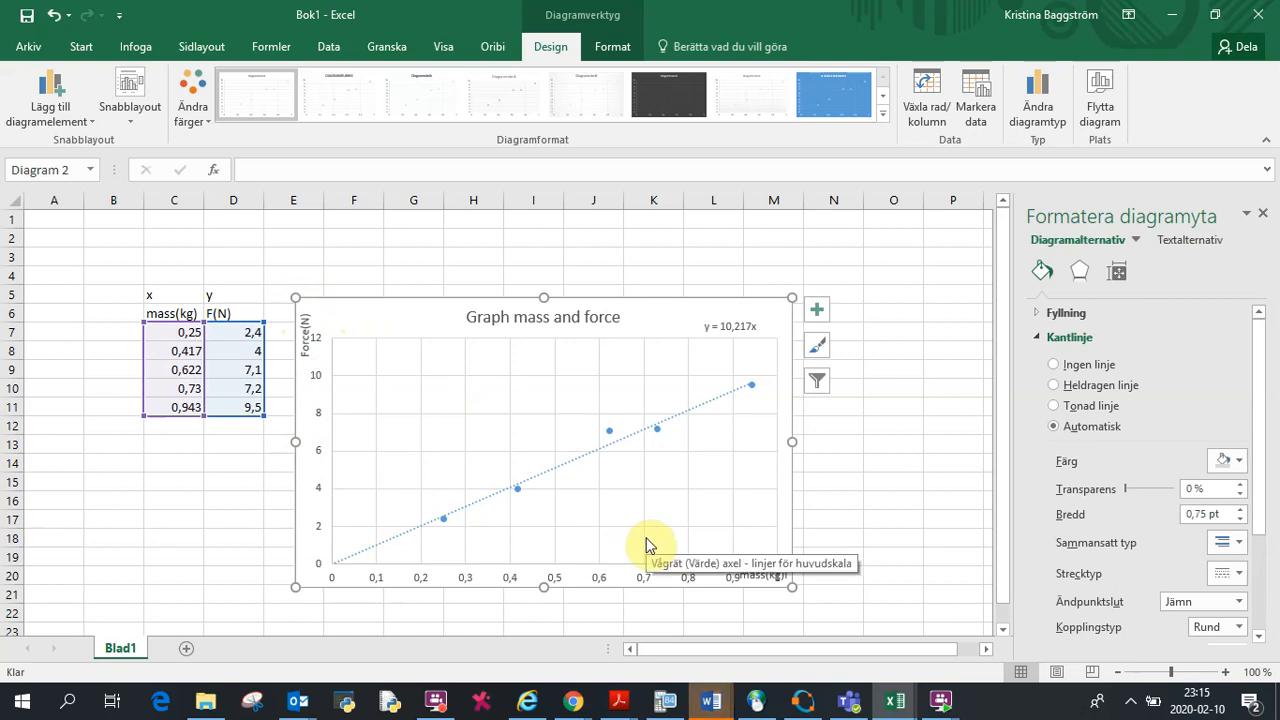
left_click(888, 490)
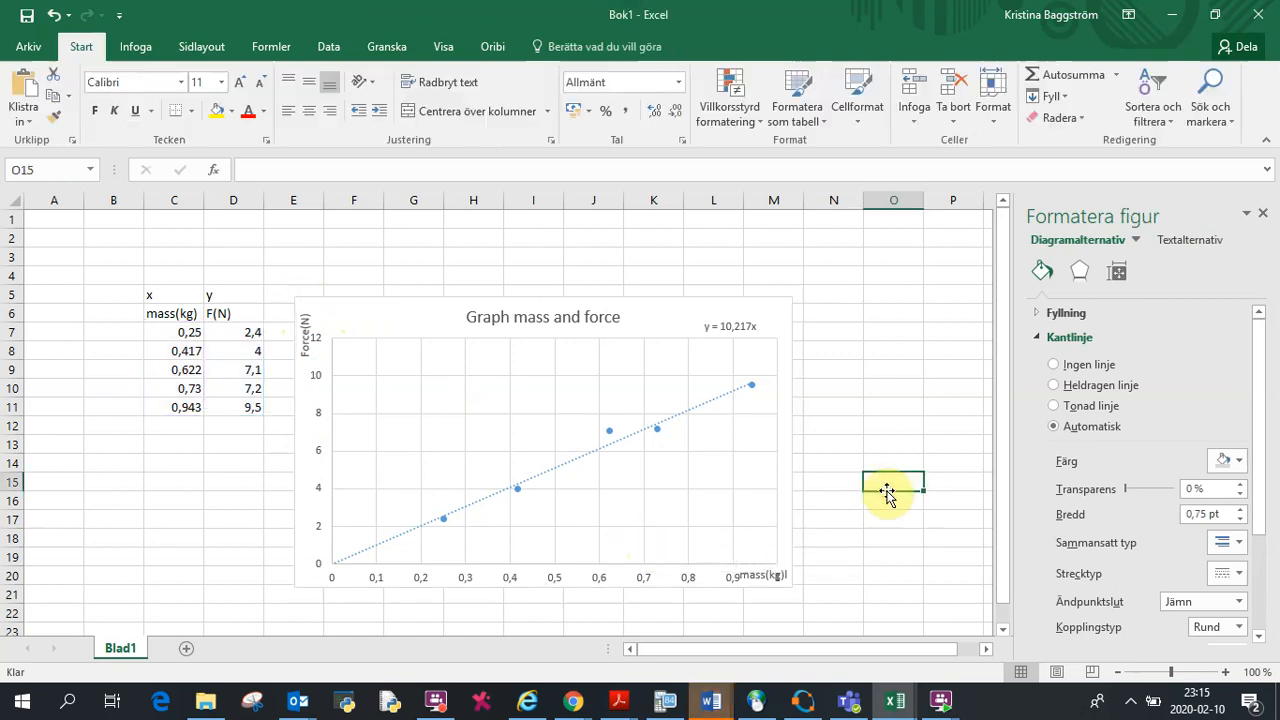